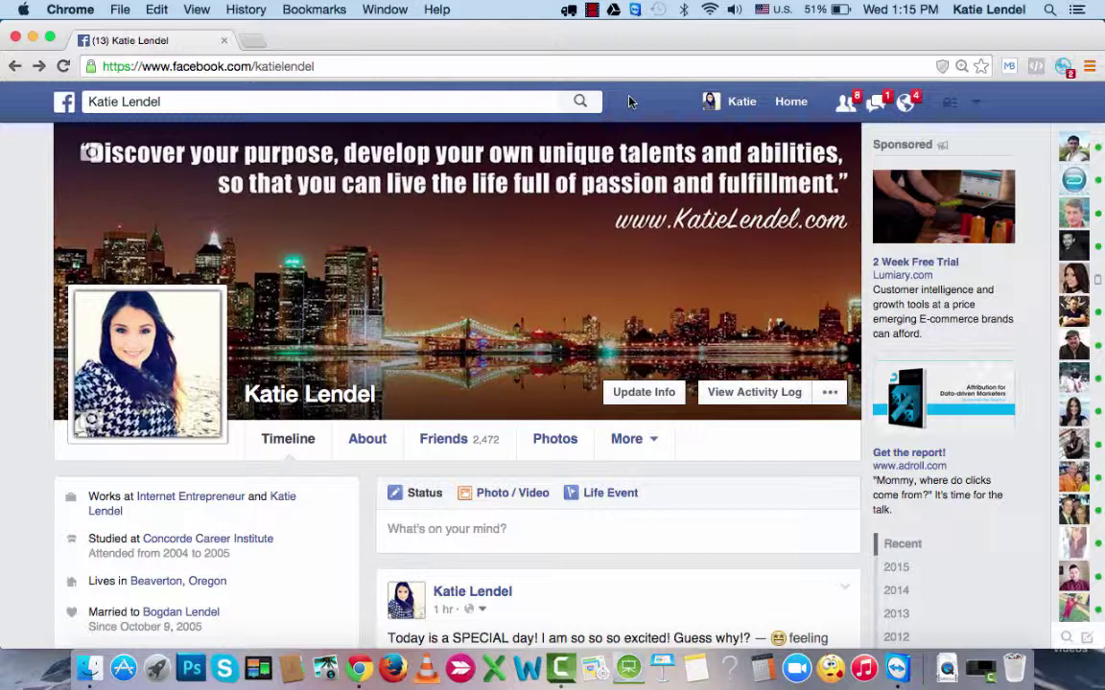
- Open the ads management page from the profile to list all ad campaigns
left_click(974, 106)
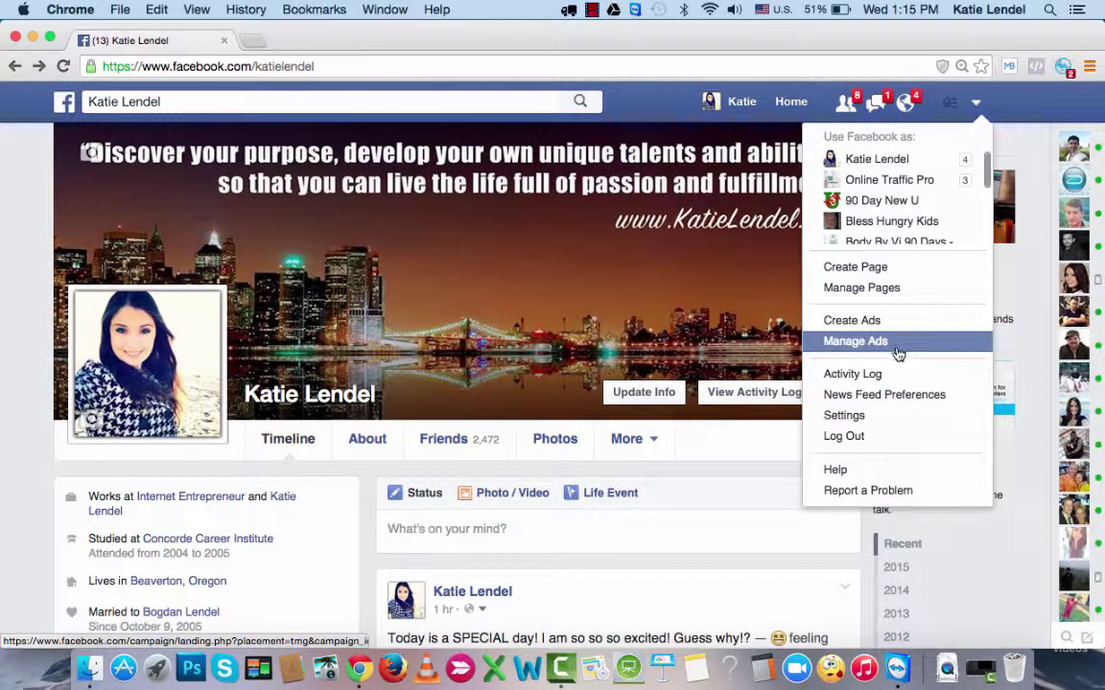
left_click(868, 343)
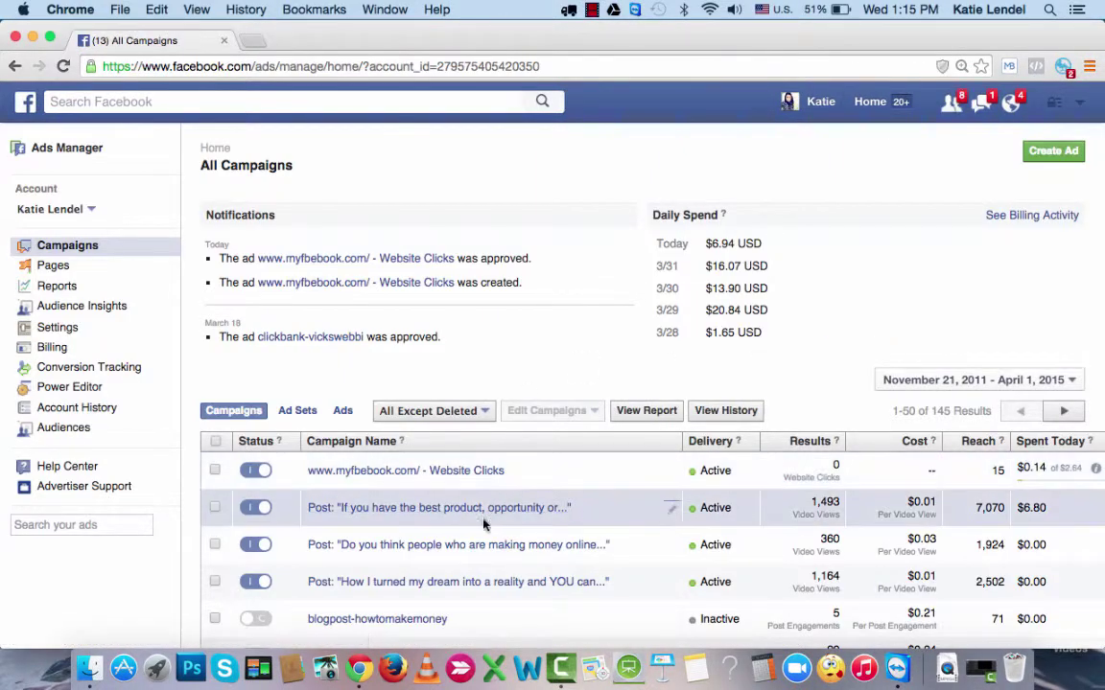
scroll(506, 522, "down", 1)
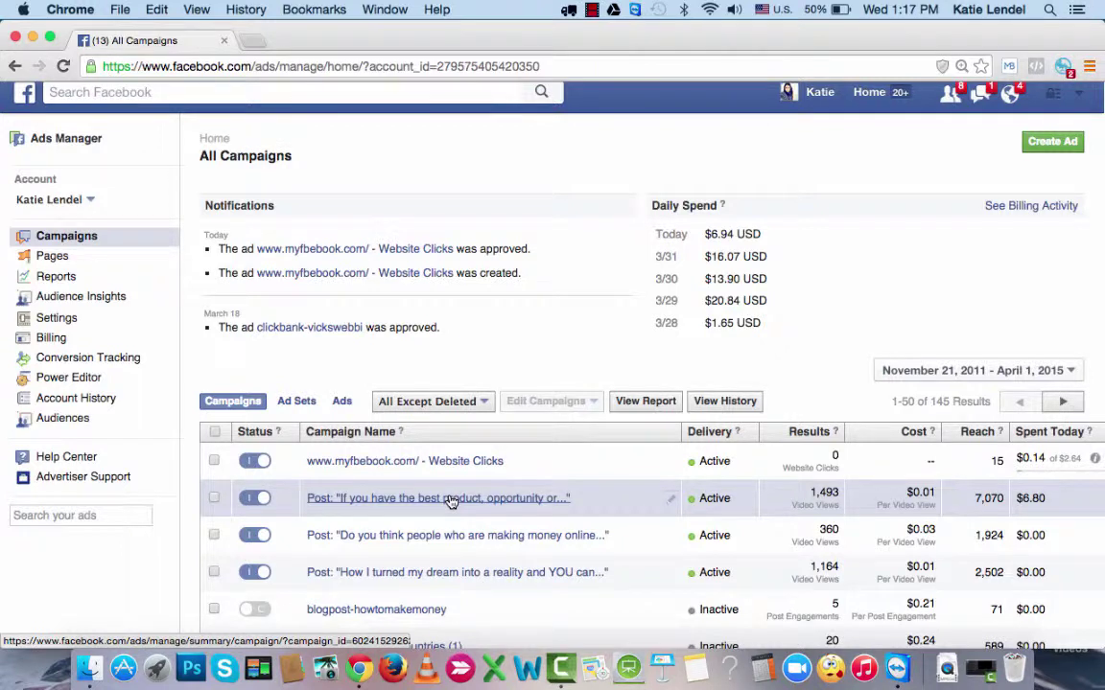
- Open the "How I turned my dream into a reality and YOU can..." campaign, preview its ad and view it in the News Feed
left_click(438, 575)
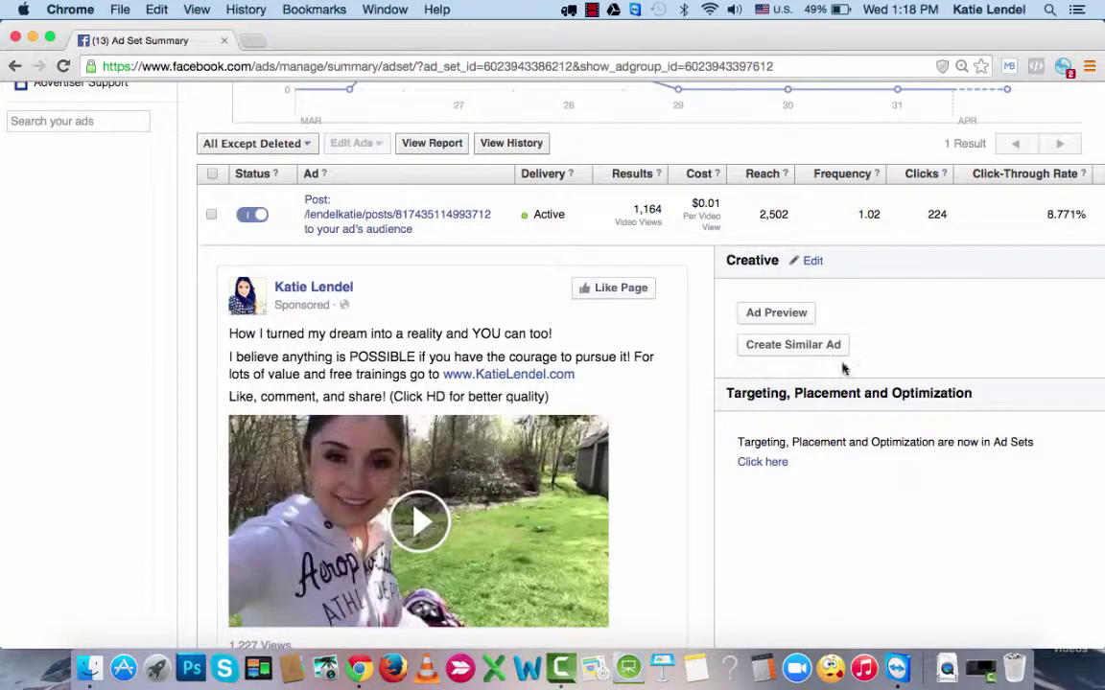
left_click(771, 320)
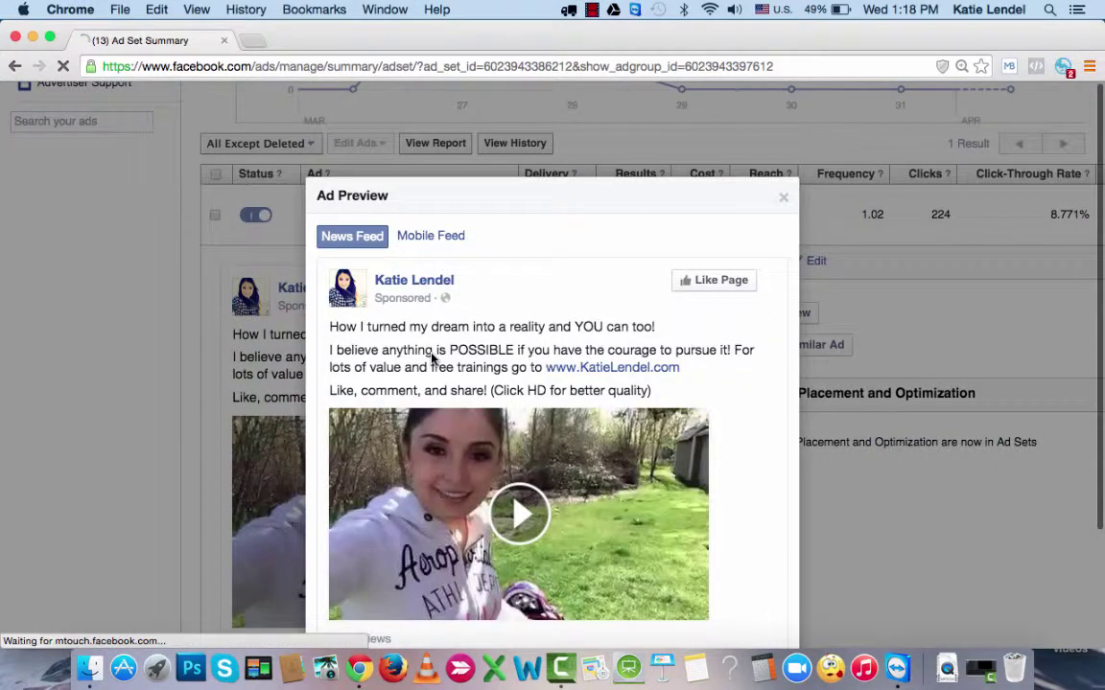
left_click(435, 358)
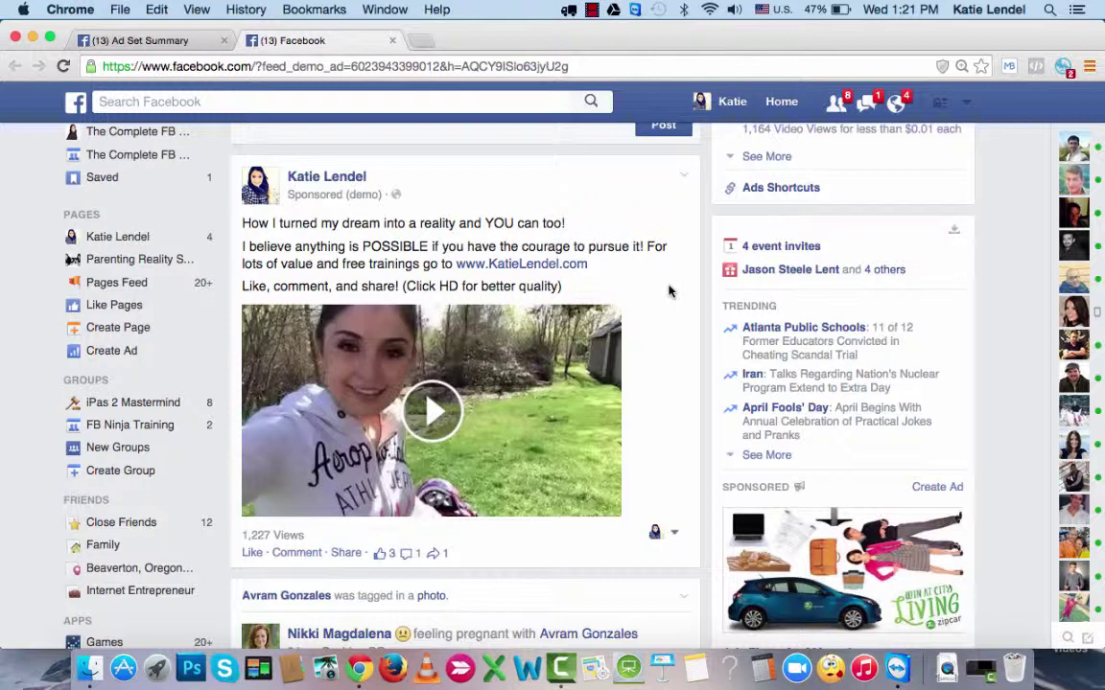
- Return to the campaign list and open the ad set of the "Do you think people who are making money online..." campaign
left_click(967, 102)
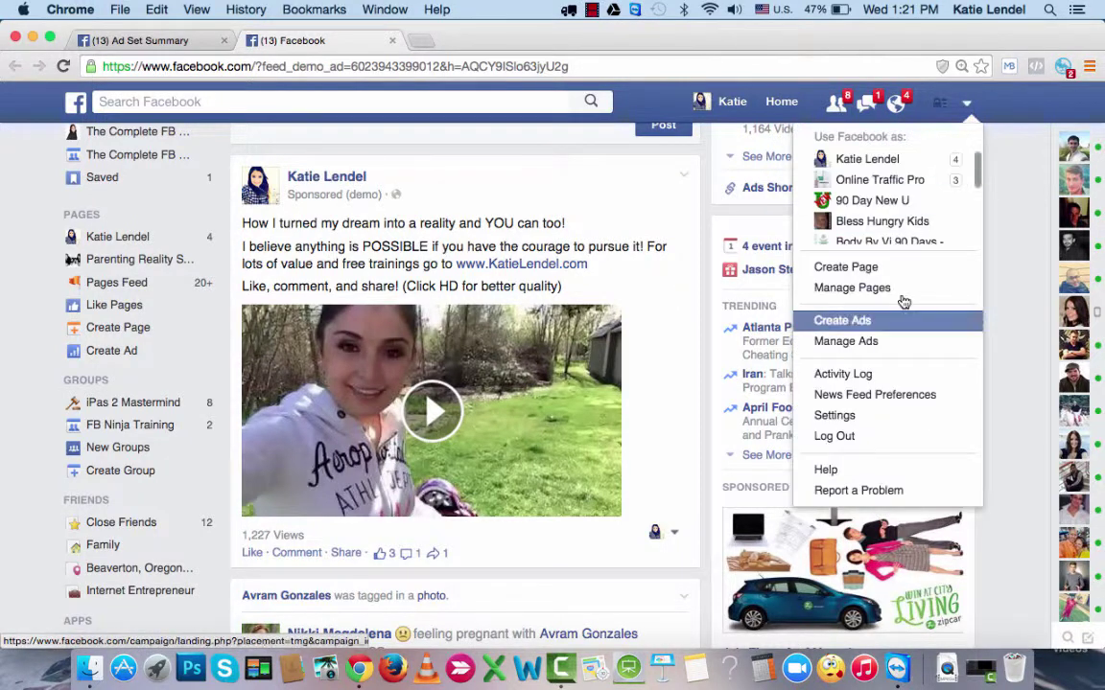
left_click(890, 345)
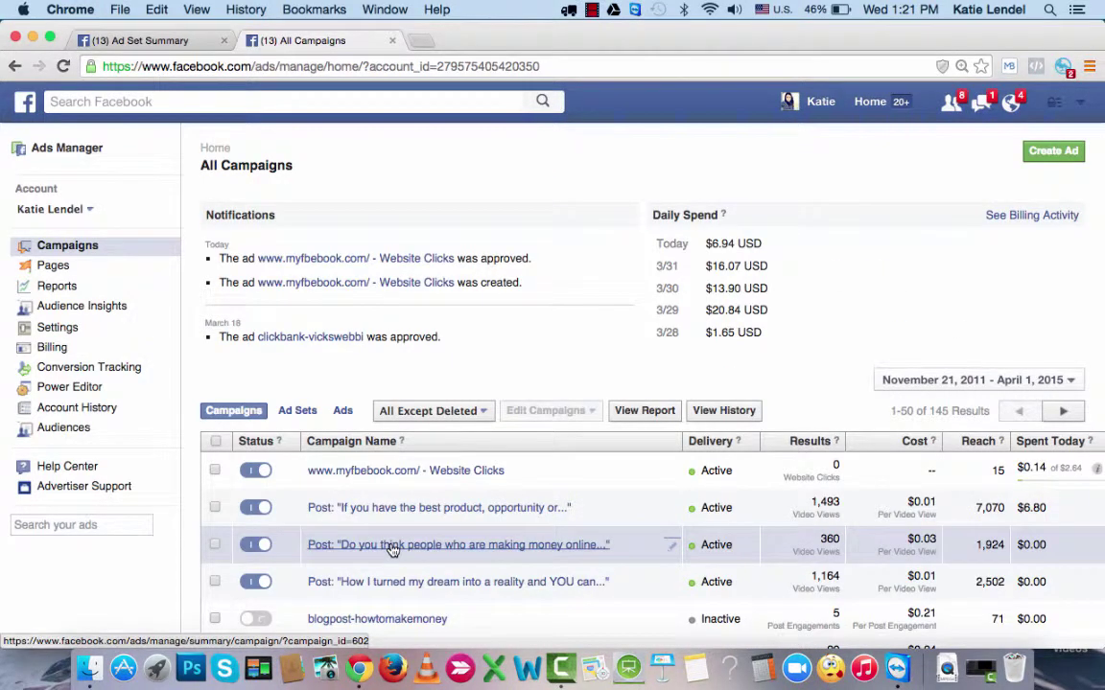
left_click(392, 546)
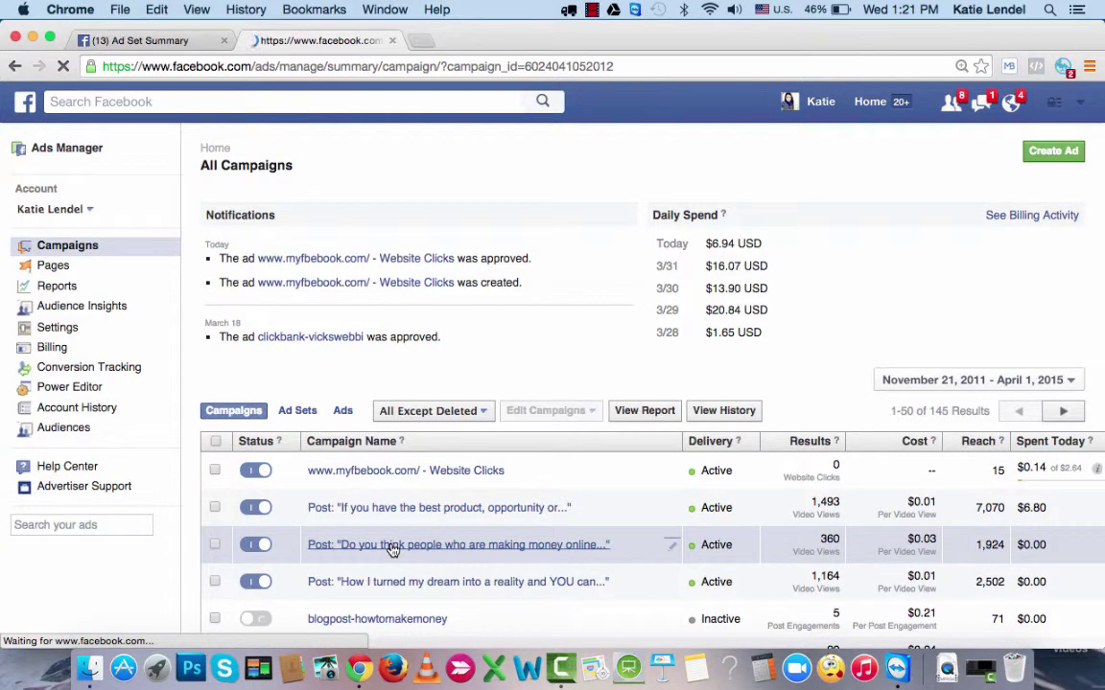
left_click(403, 585)
- Preview the ad set's ad and open it in the desktop News Feed
scroll(343, 519, "down", 5)
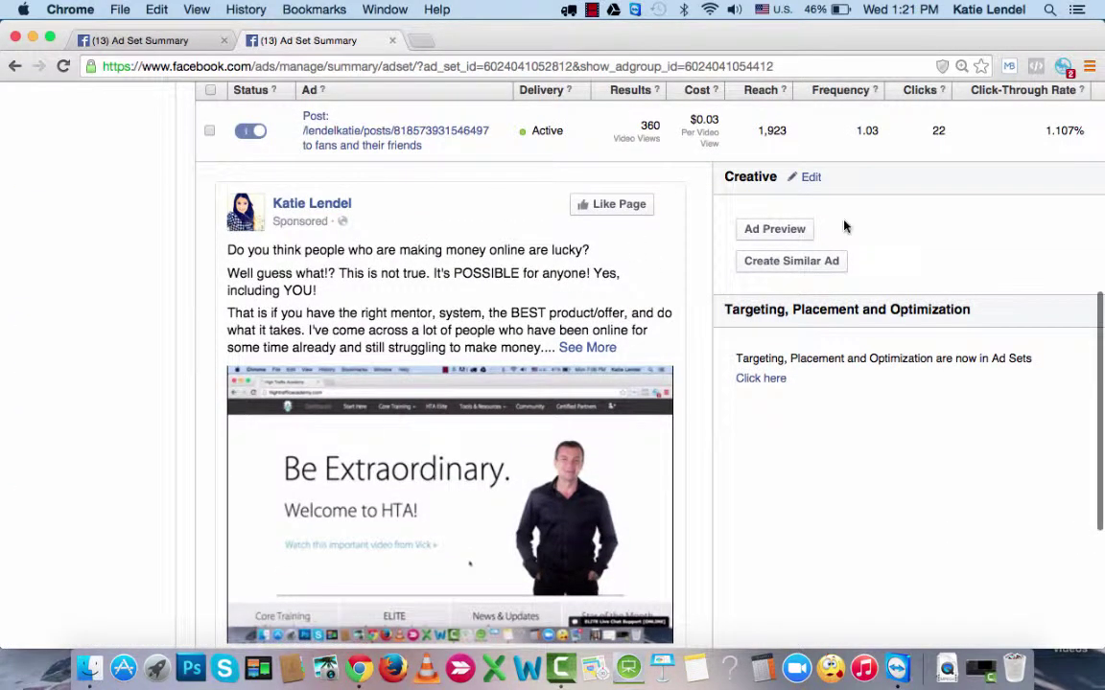
left_click(801, 230)
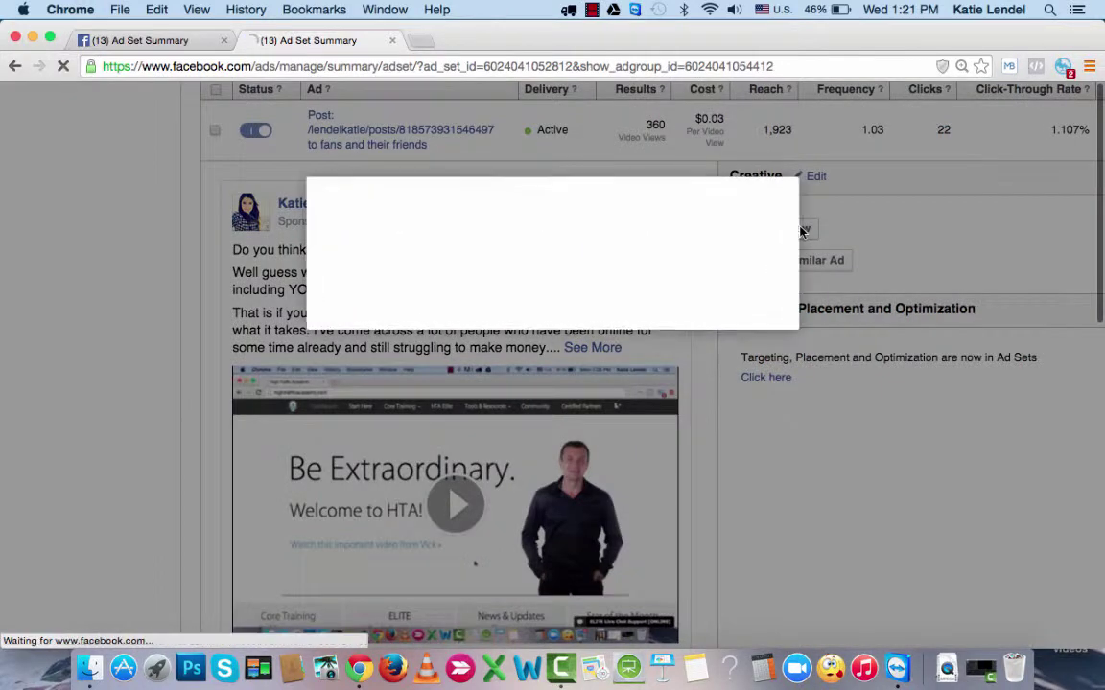
scroll(565, 363, "down", 3)
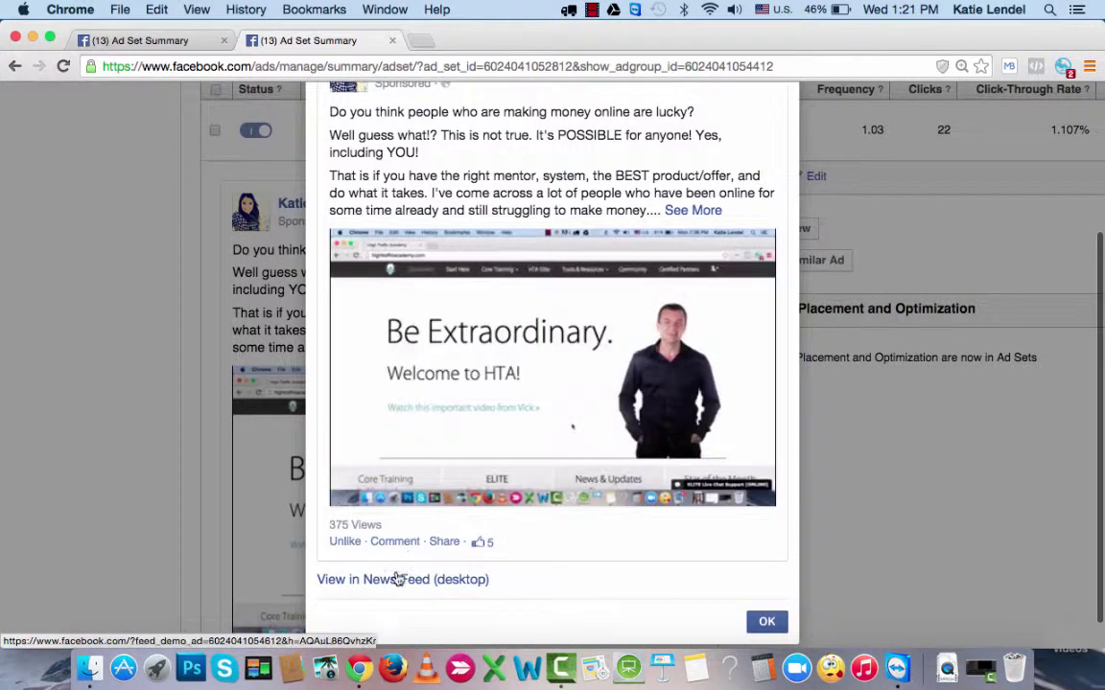
left_click(396, 578)
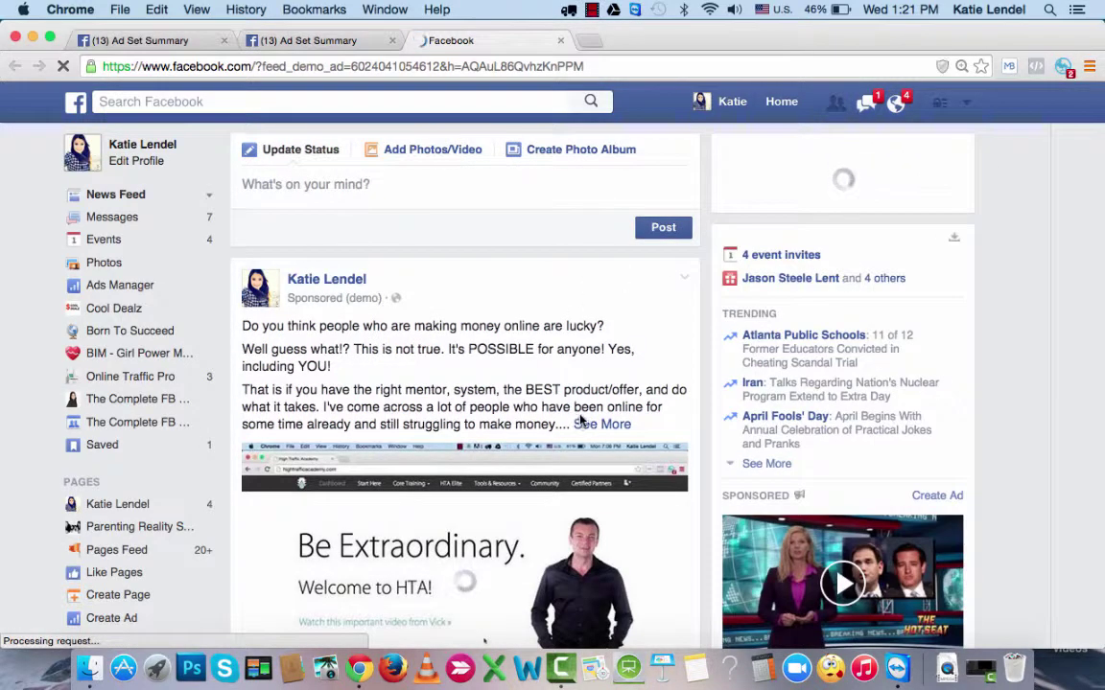
- Examine the sponsored demo post's opening text, video and engagement line in the News Feed
scroll(578, 451, "down", 1)
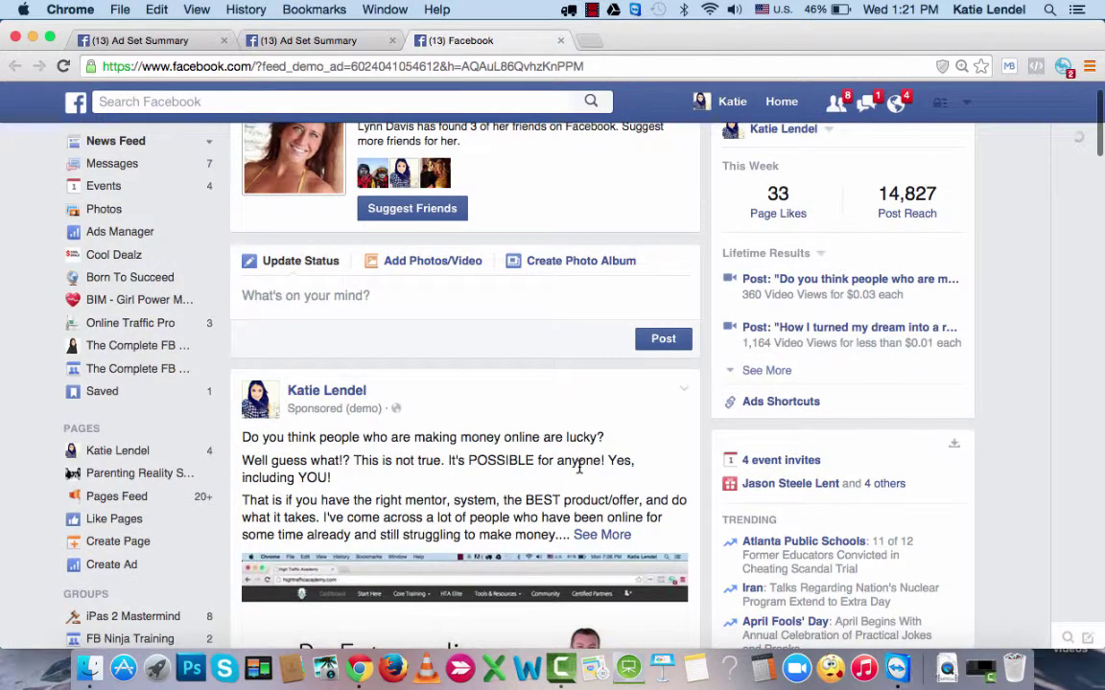
scroll(578, 468, "down", 3)
scroll(579, 467, "down", 2)
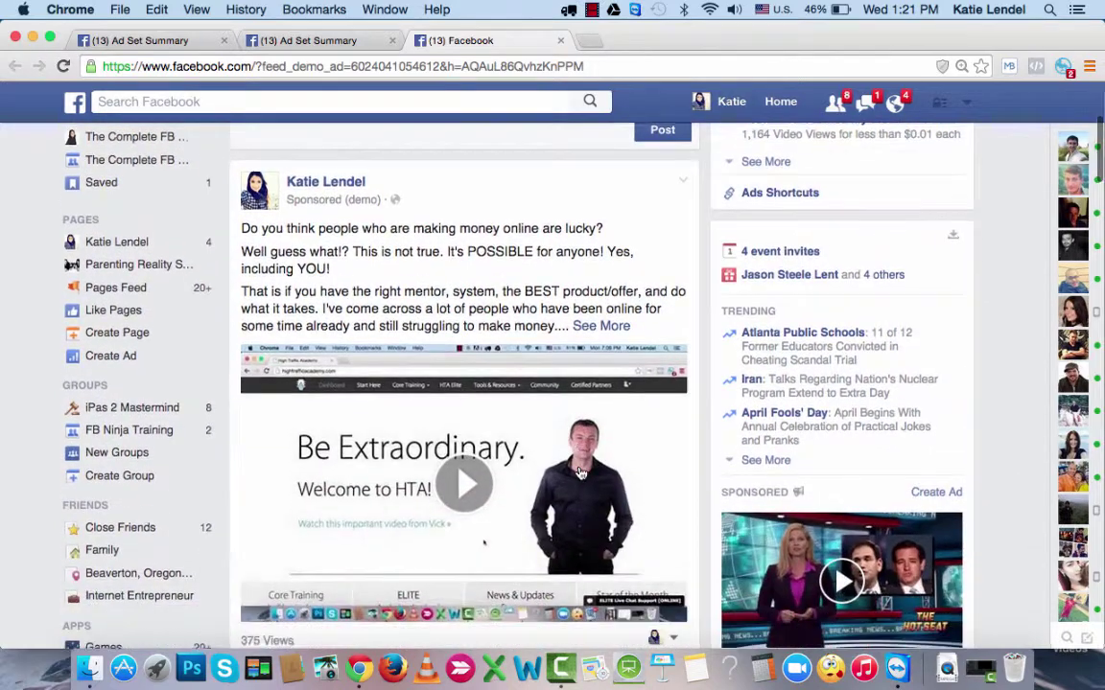
scroll(599, 291, "up", 1)
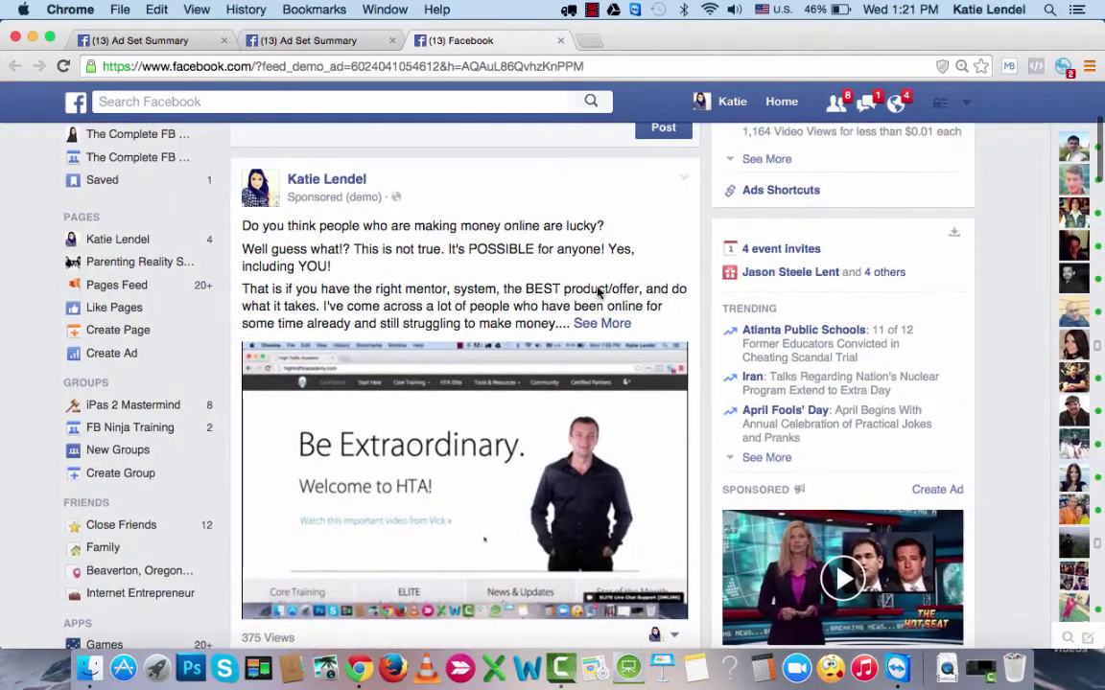
scroll(589, 288, "down", 2)
scroll(589, 287, "up", 1)
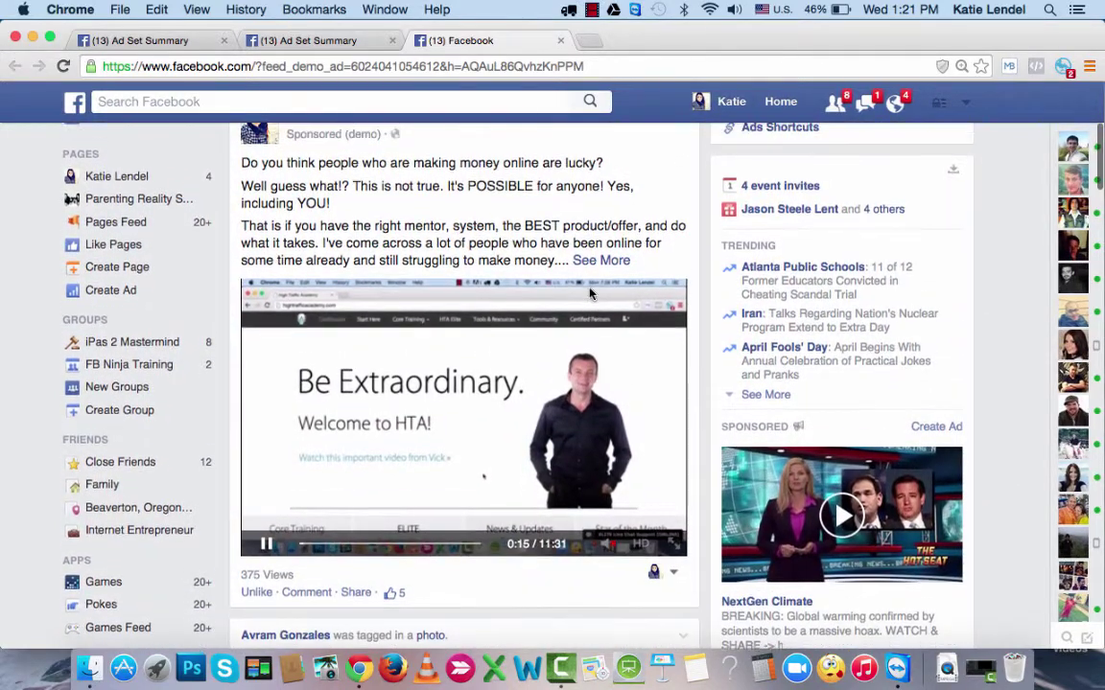
scroll(556, 345, "up", 1)
scroll(508, 413, "down", 1)
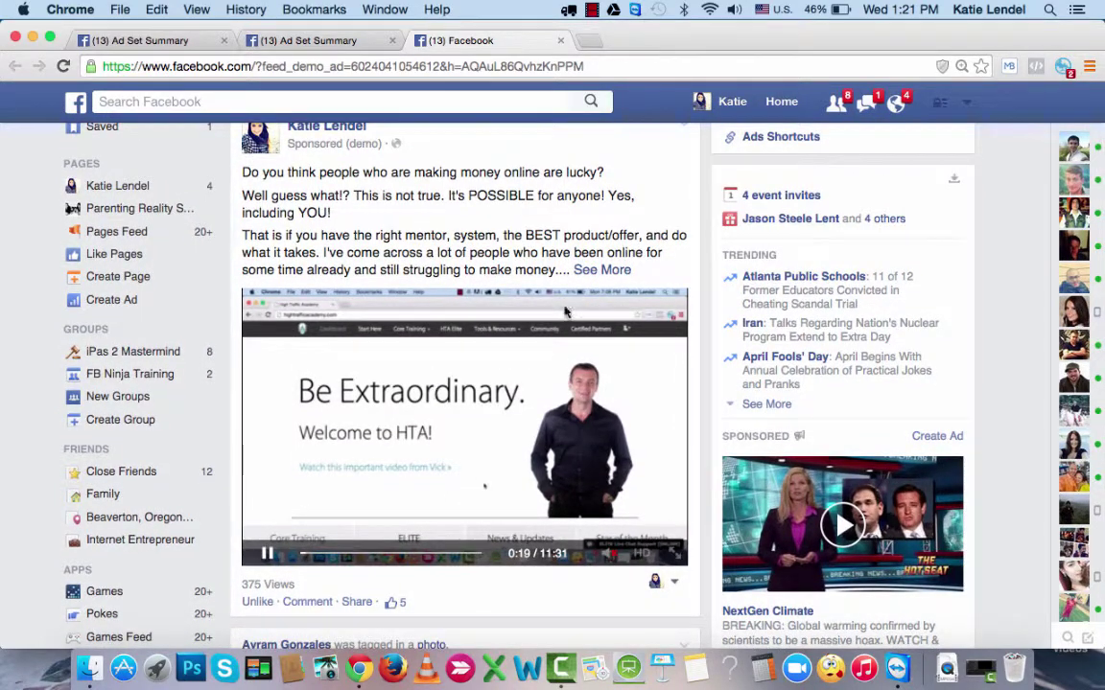
- Expand the sponsored post's full text and review its story, High Traffic Academy pitch and early bird link
left_click(601, 270)
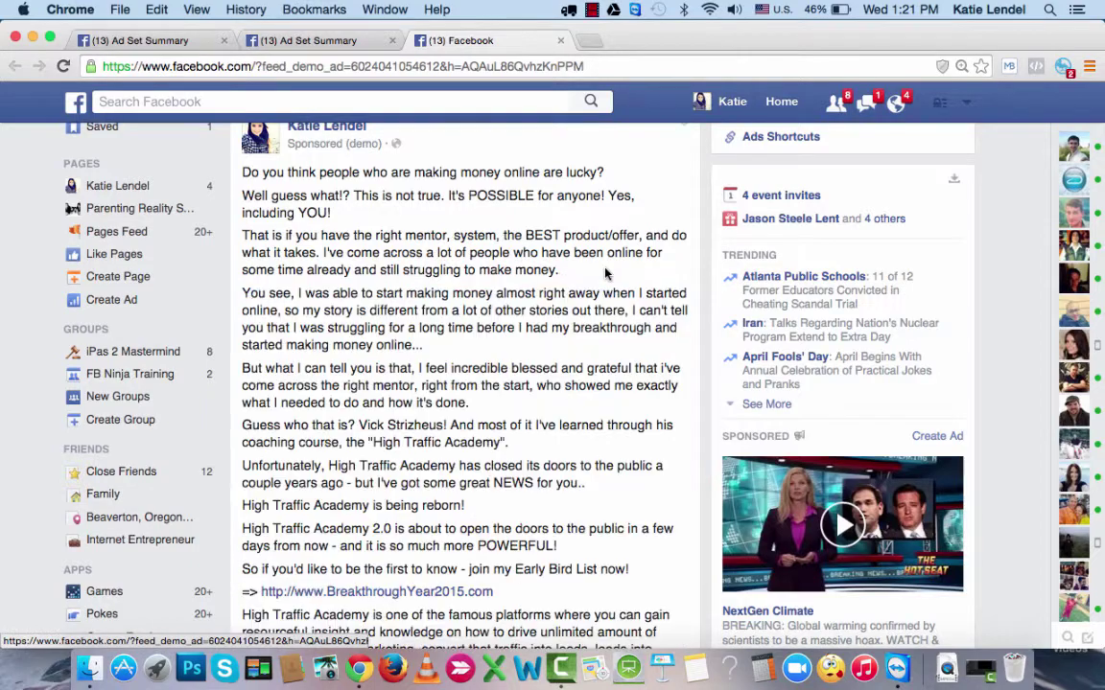
scroll(460, 400, "down", 5)
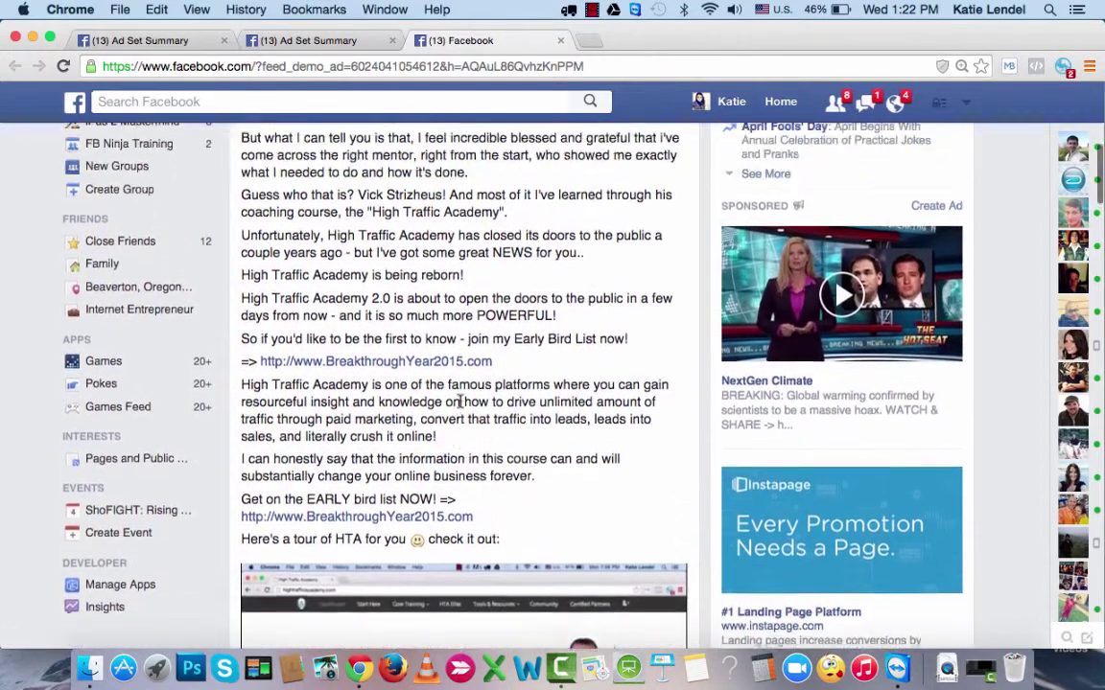
scroll(459, 403, "up", 6)
scroll(460, 400, "up", 1)
scroll(460, 401, "down", 3)
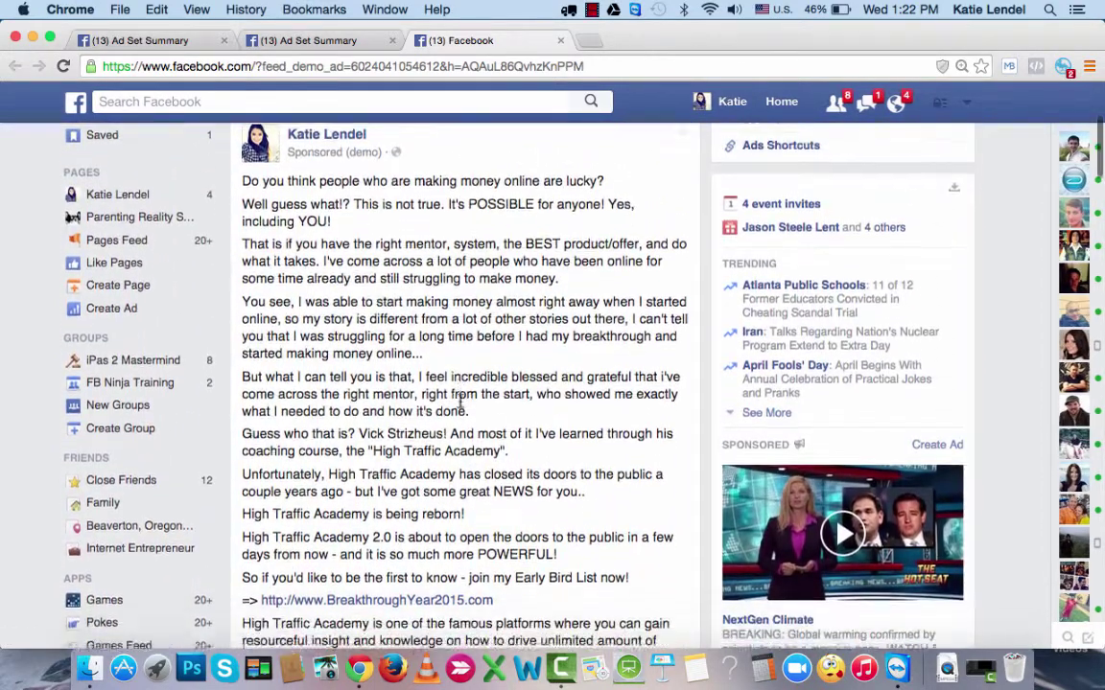
scroll(459, 406, "up", 1)
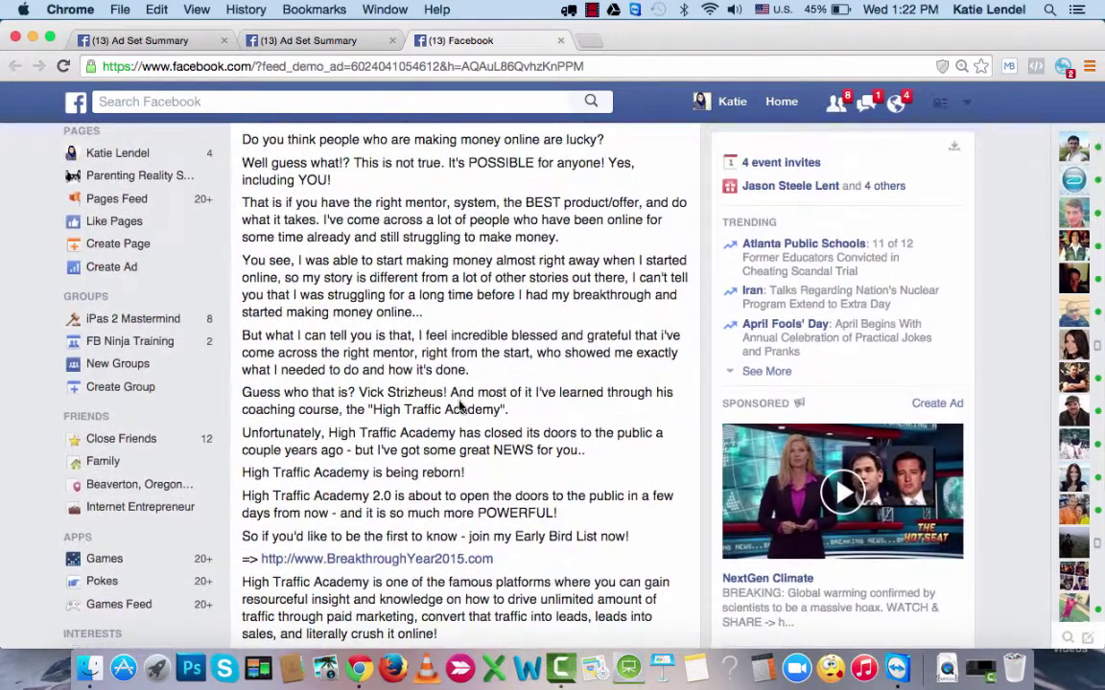
scroll(459, 406, "down", 5)
scroll(459, 405, "down", 4)
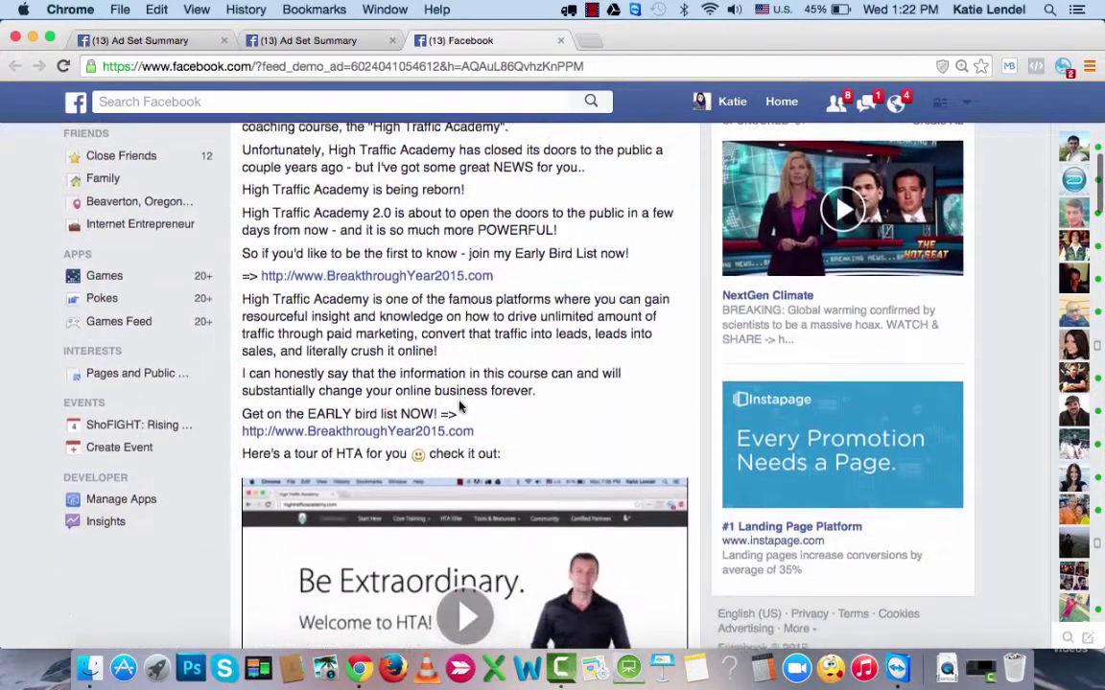
scroll(459, 407, "up", 4)
scroll(459, 408, "up", 3)
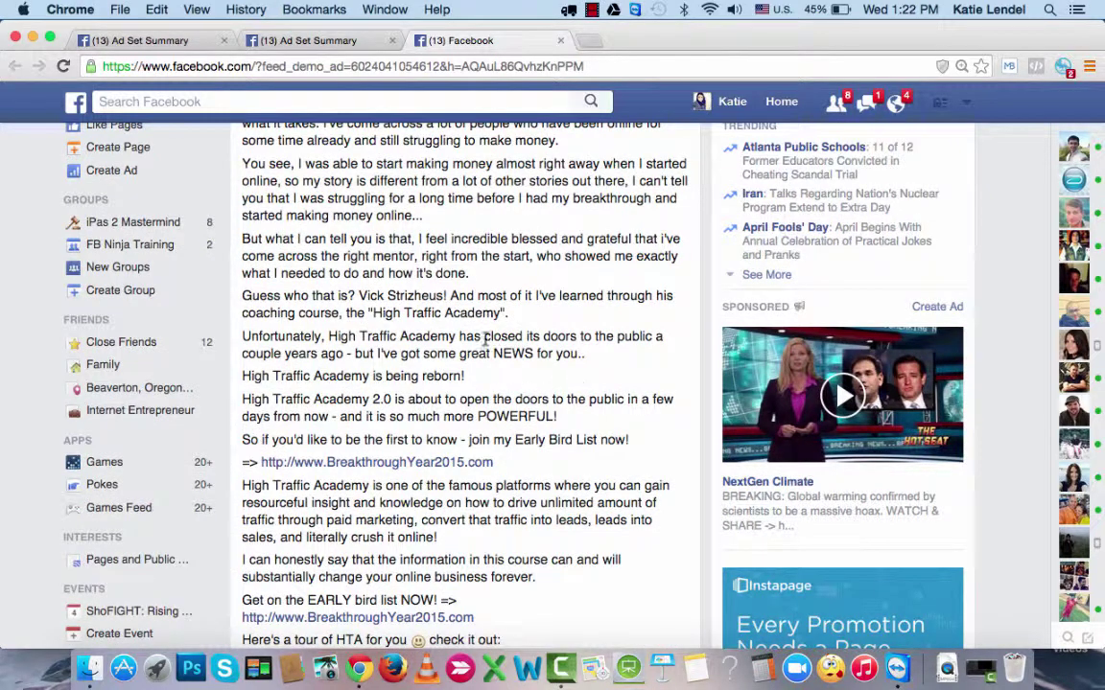
scroll(575, 372, "down", 4)
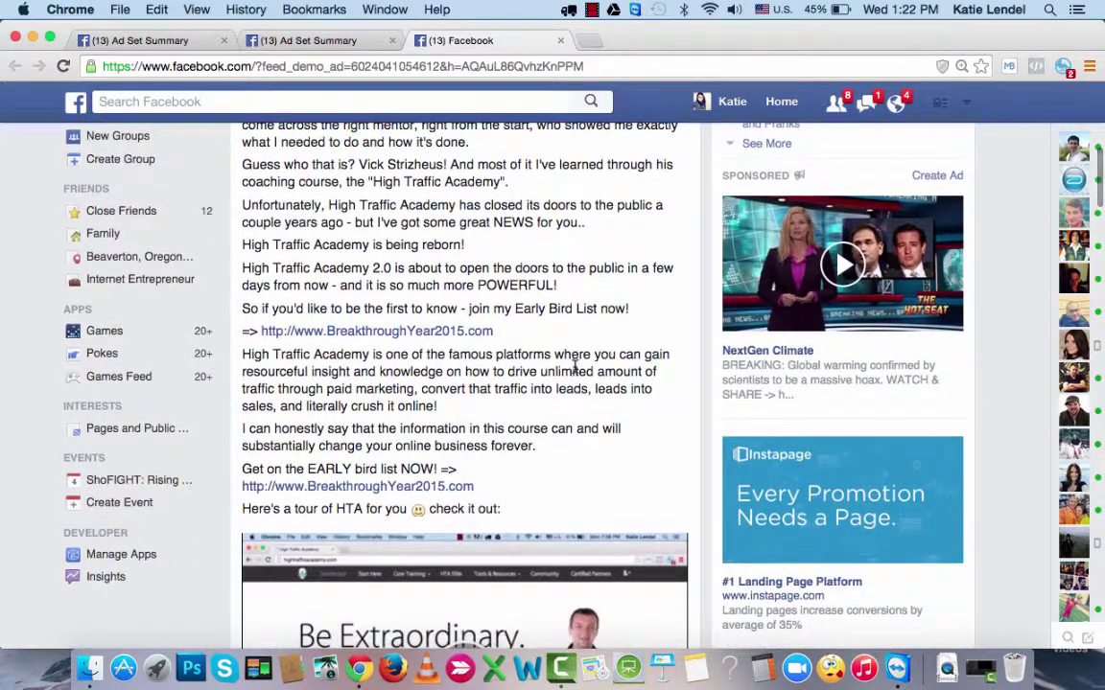
scroll(575, 365, "down", 1)
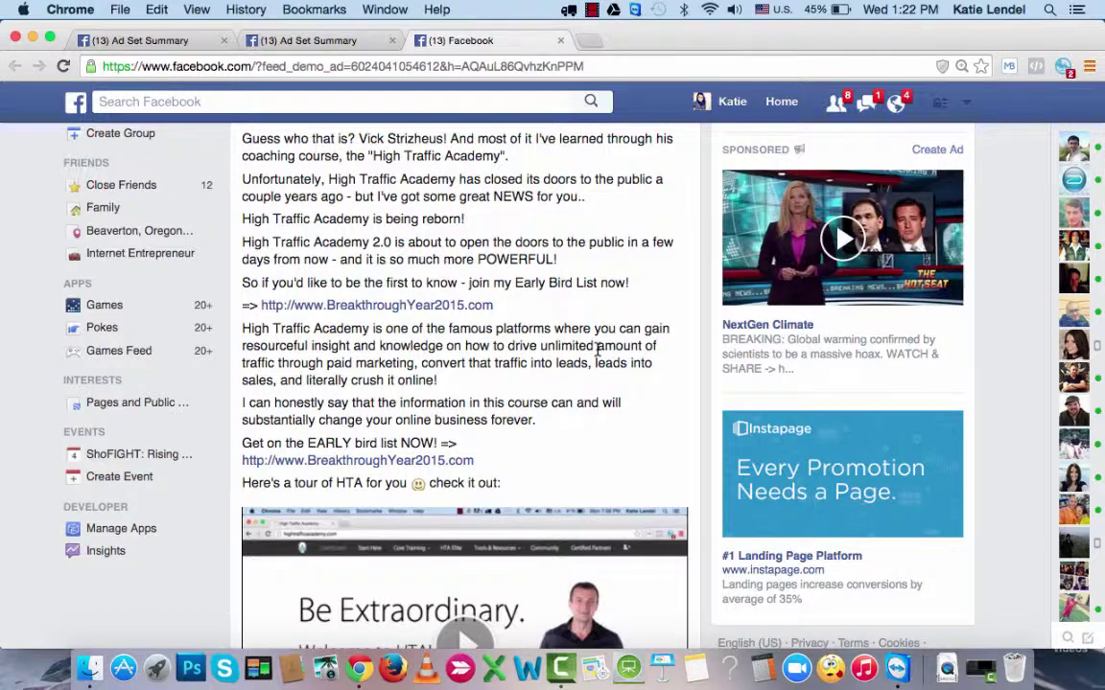
scroll(596, 349, "up", 3)
scroll(596, 356, "up", 1)
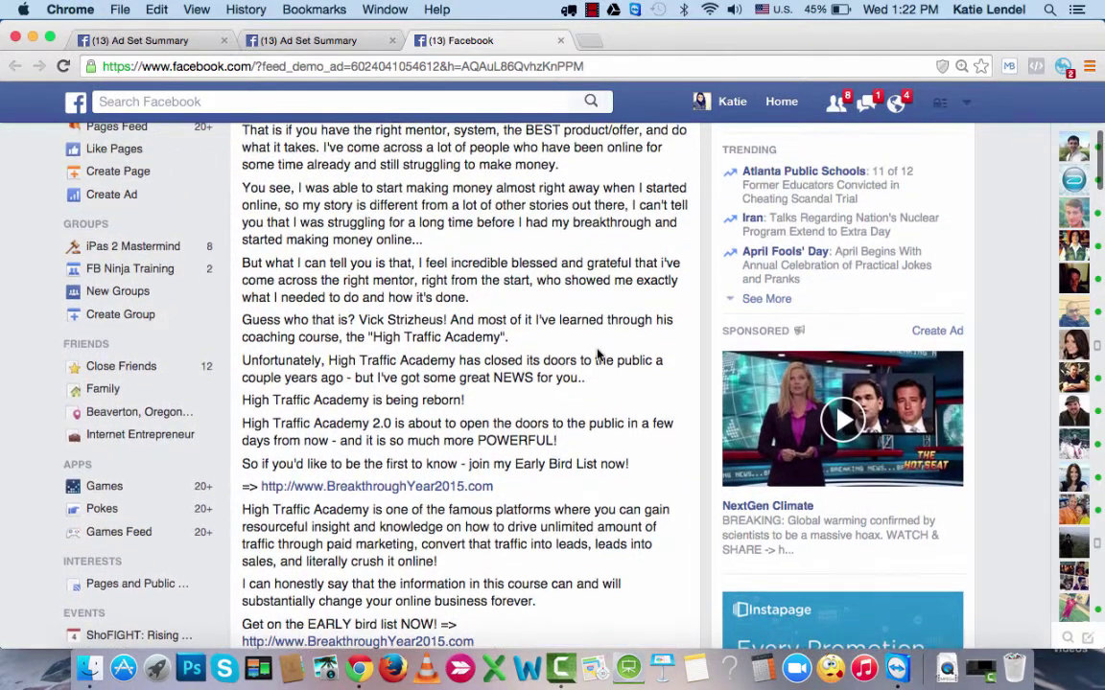
scroll(442, 354, "up", 4)
scroll(493, 396, "down", 8)
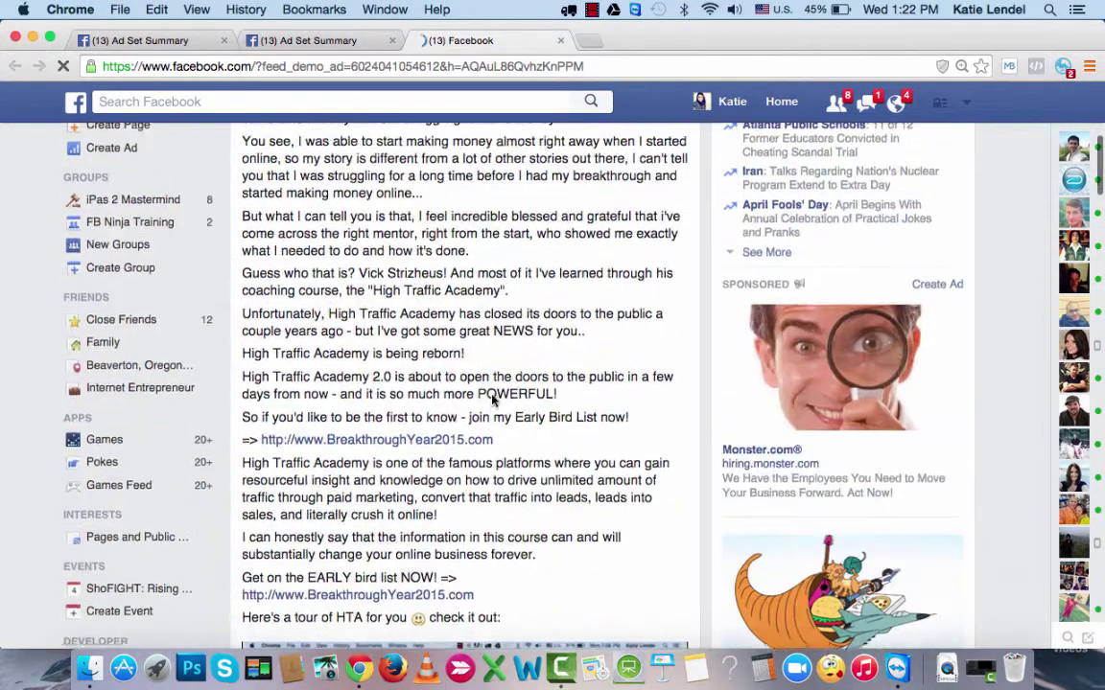
scroll(493, 401, "up", 5)
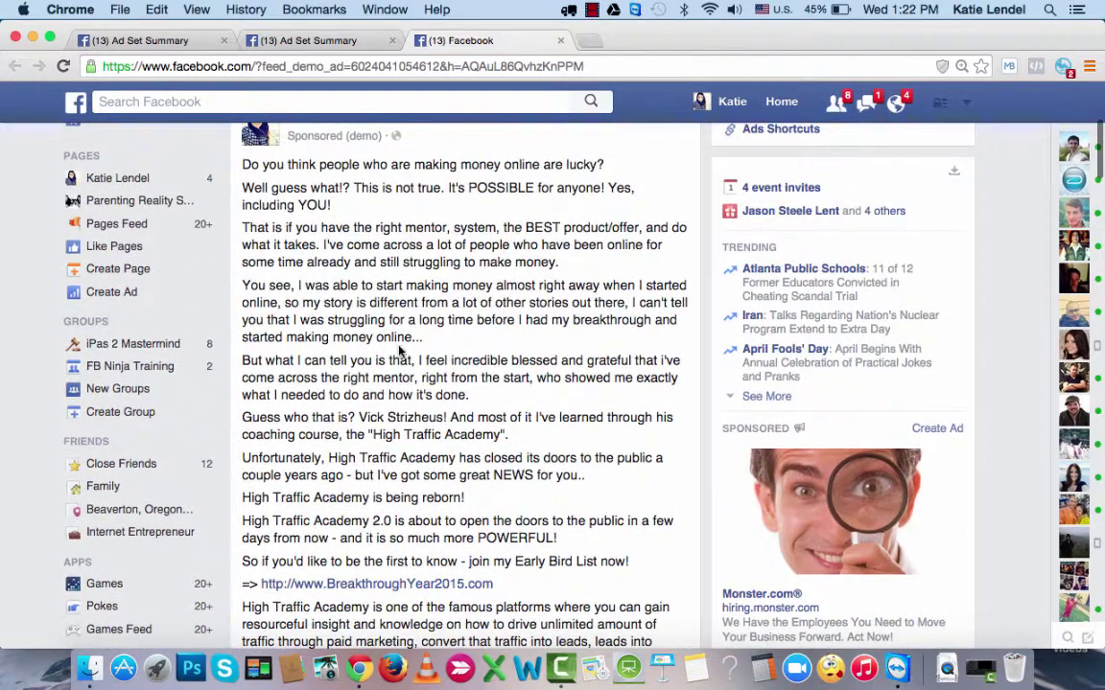
scroll(401, 352, "down", 3)
scroll(387, 331, "up", 2)
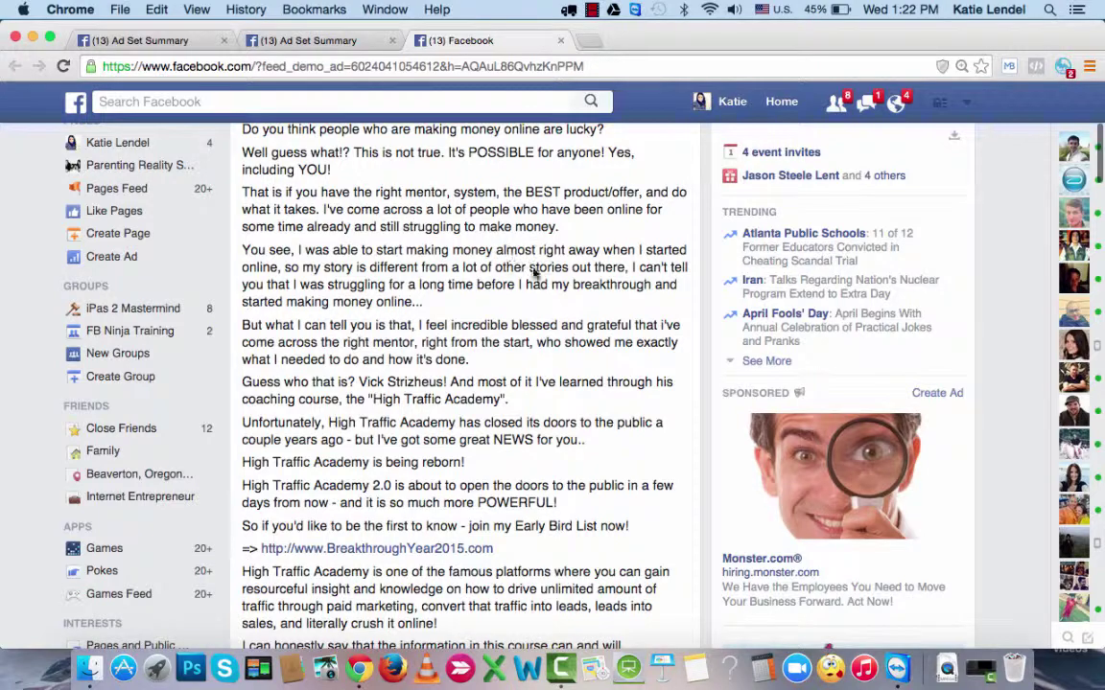
scroll(484, 212, "up", 2)
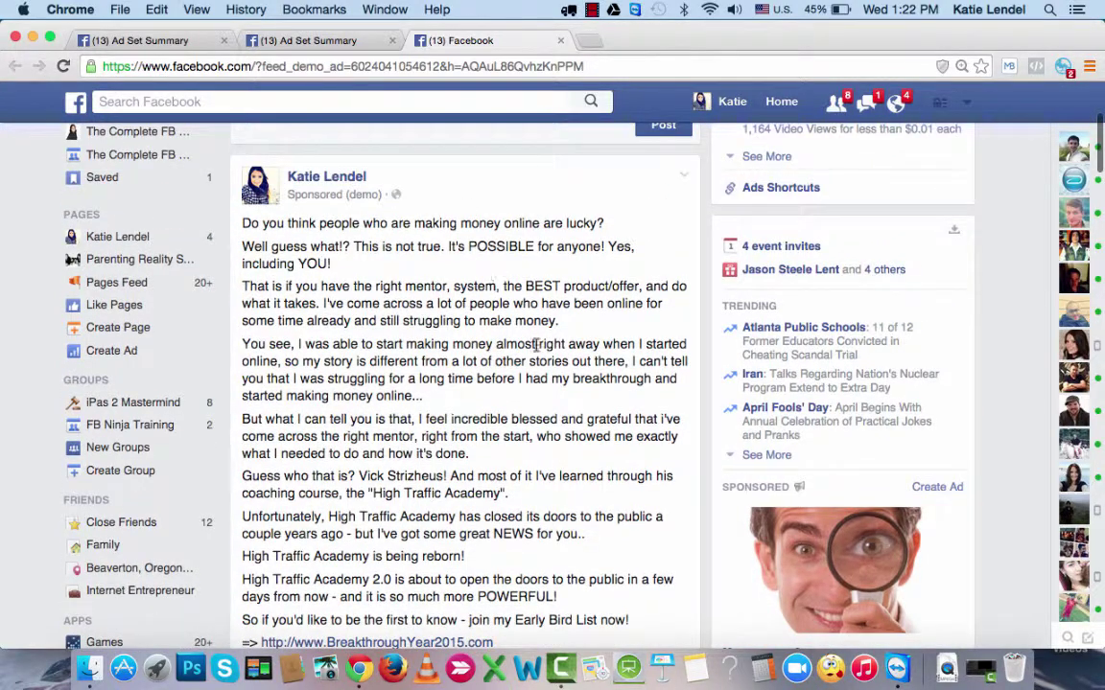
- Read through the post from its opening story down to the closing early bird link and the HTA tour video
scroll(607, 384, "down", 5)
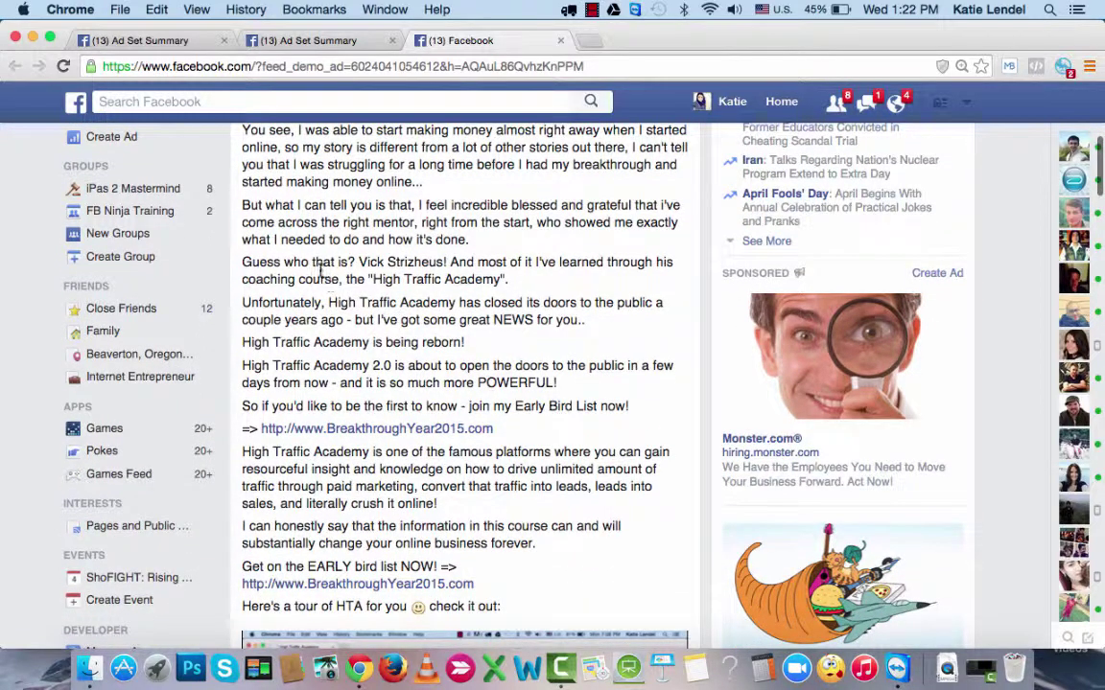
scroll(590, 326, "down", 5)
scroll(599, 353, "up", 5)
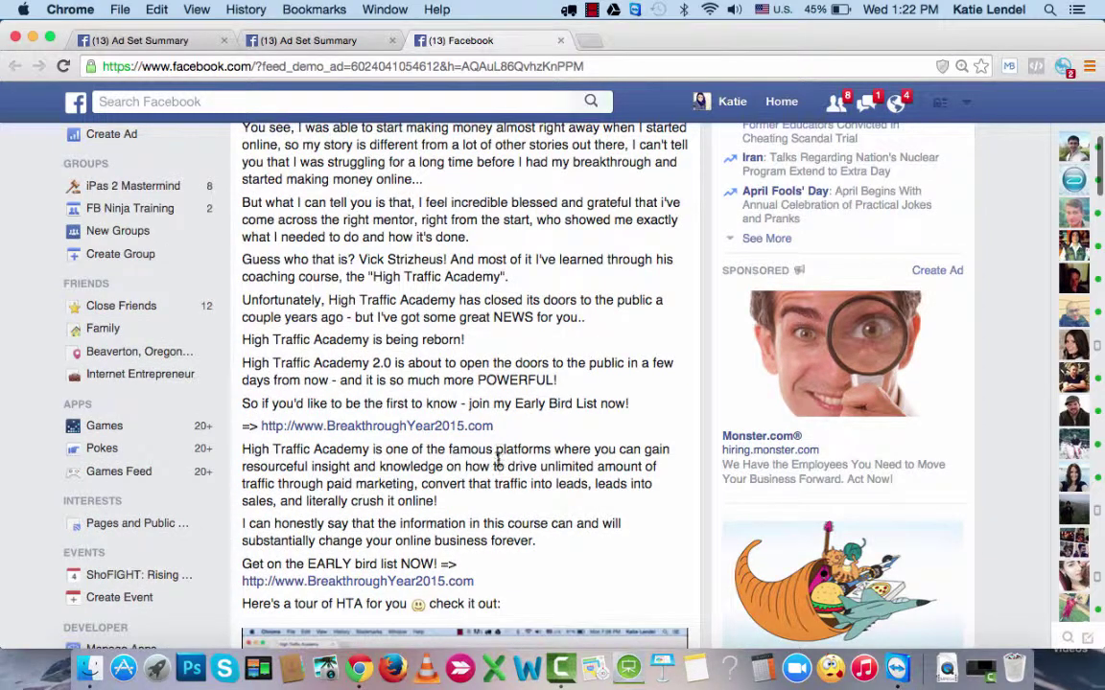
scroll(497, 460, "down", 5)
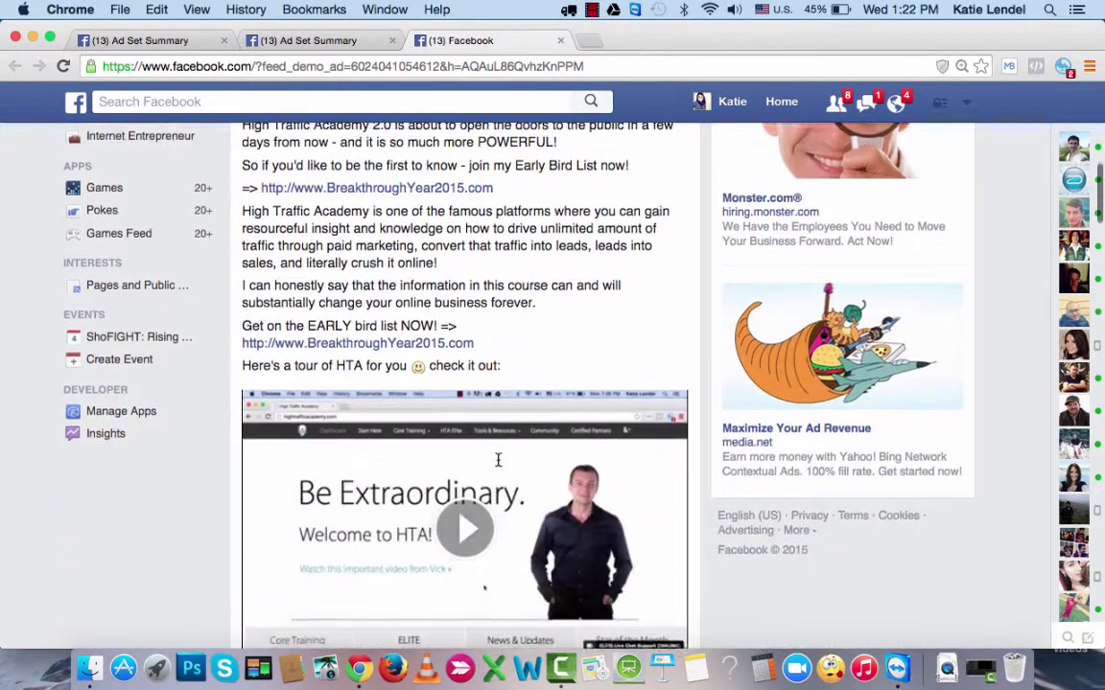
scroll(498, 461, "down", 3)
scroll(493, 456, "up", 1)
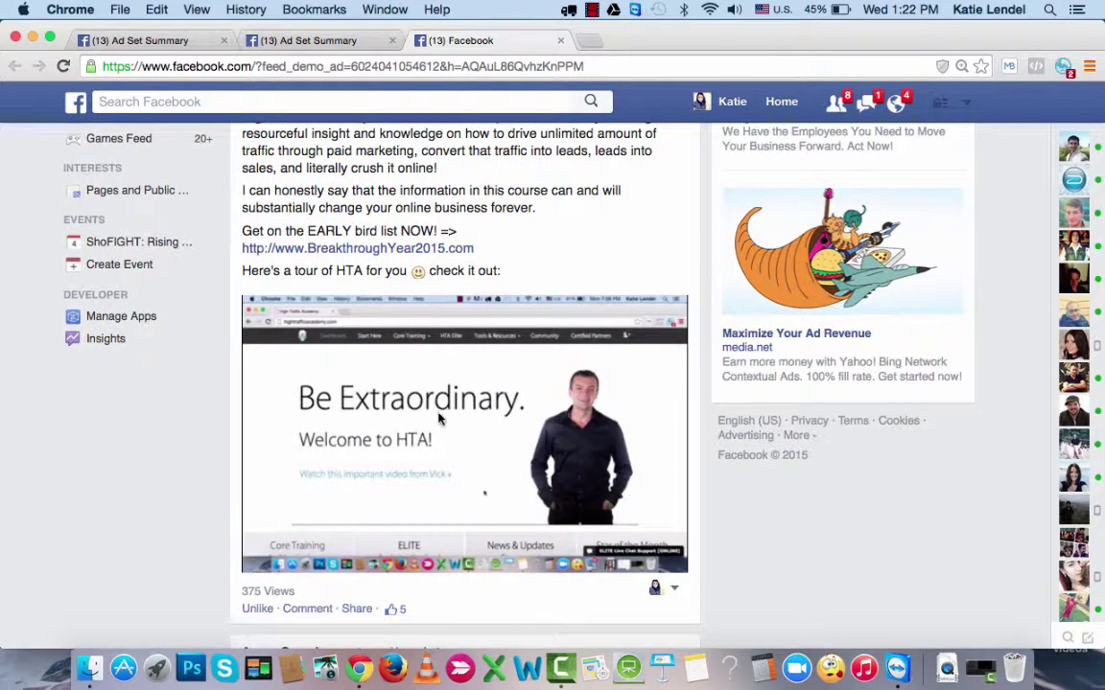
- Review the expanded post's High Traffic Academy copy, early bird links and HTA tour video once more
scroll(595, 467, "down", 2)
scroll(595, 467, "up", 1)
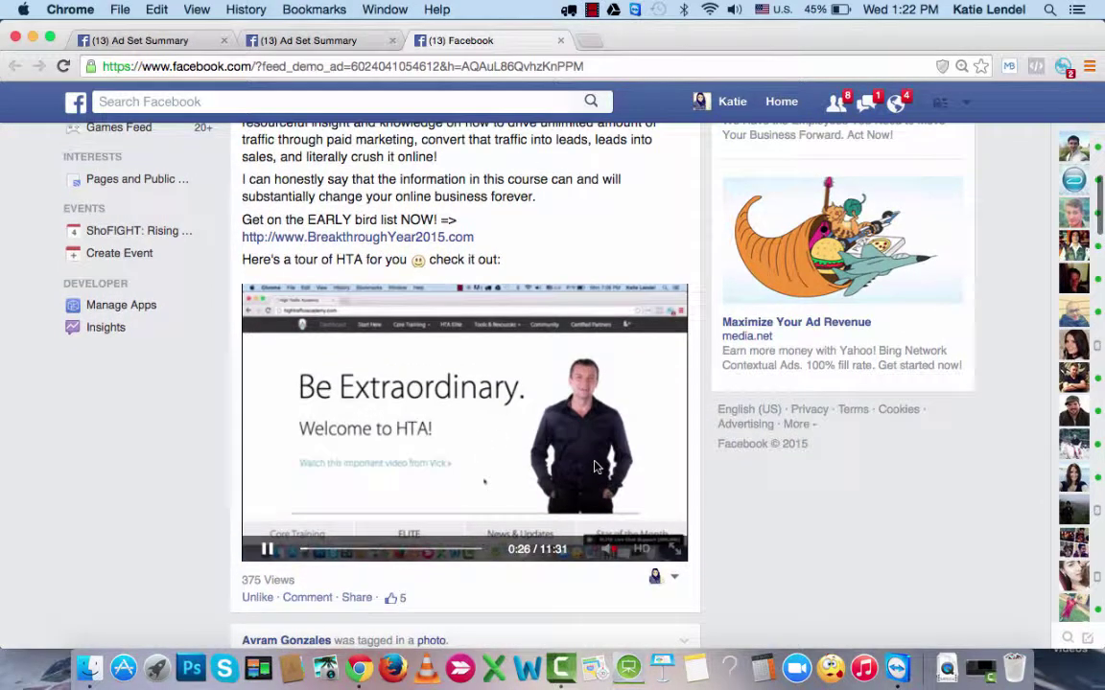
scroll(595, 467, "up", 2)
scroll(594, 467, "down", 2)
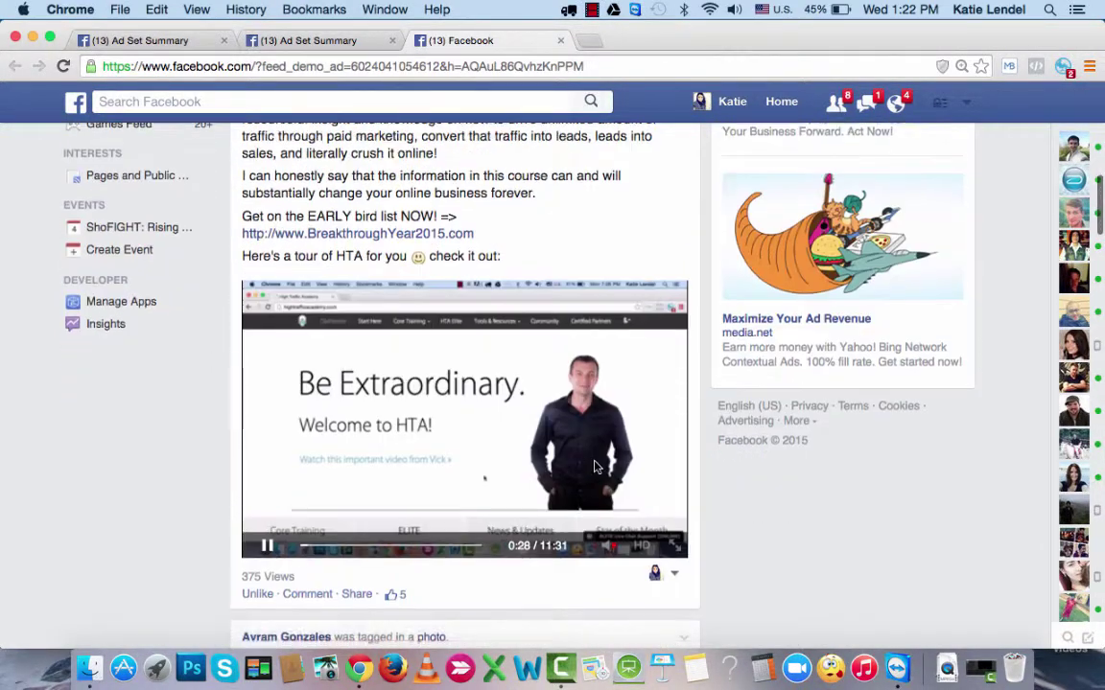
scroll(594, 467, "up", 1)
scroll(595, 467, "down", 2)
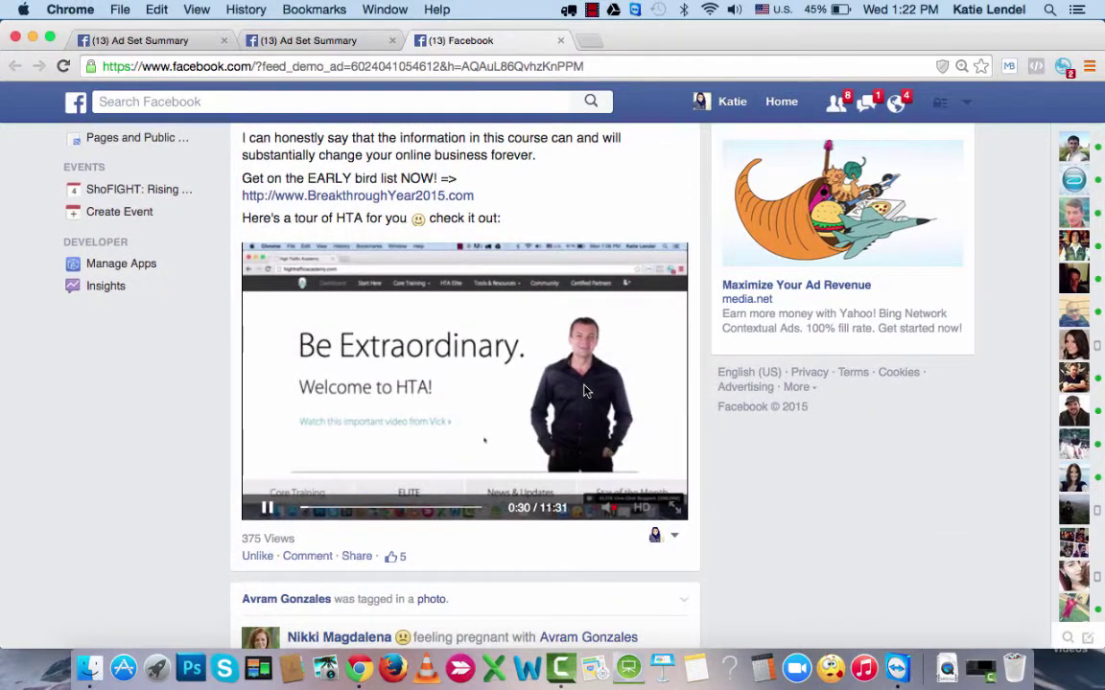
scroll(525, 345, "up", 10)
scroll(584, 385, "down", 4)
scroll(584, 385, "down", 5)
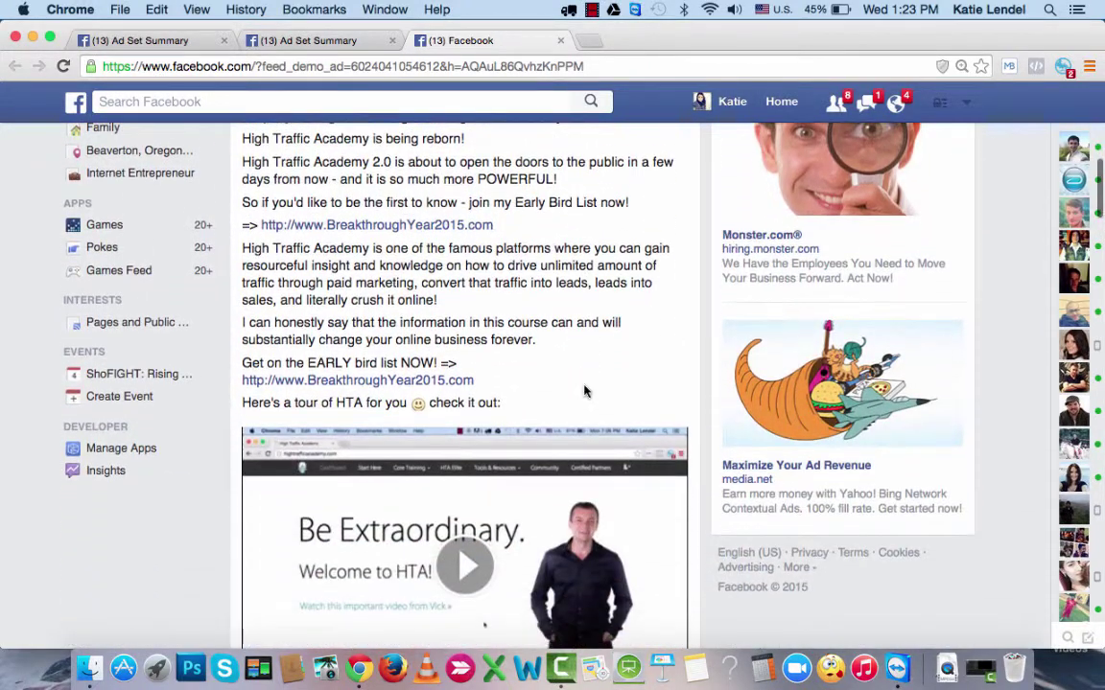
scroll(585, 386, "up", 2)
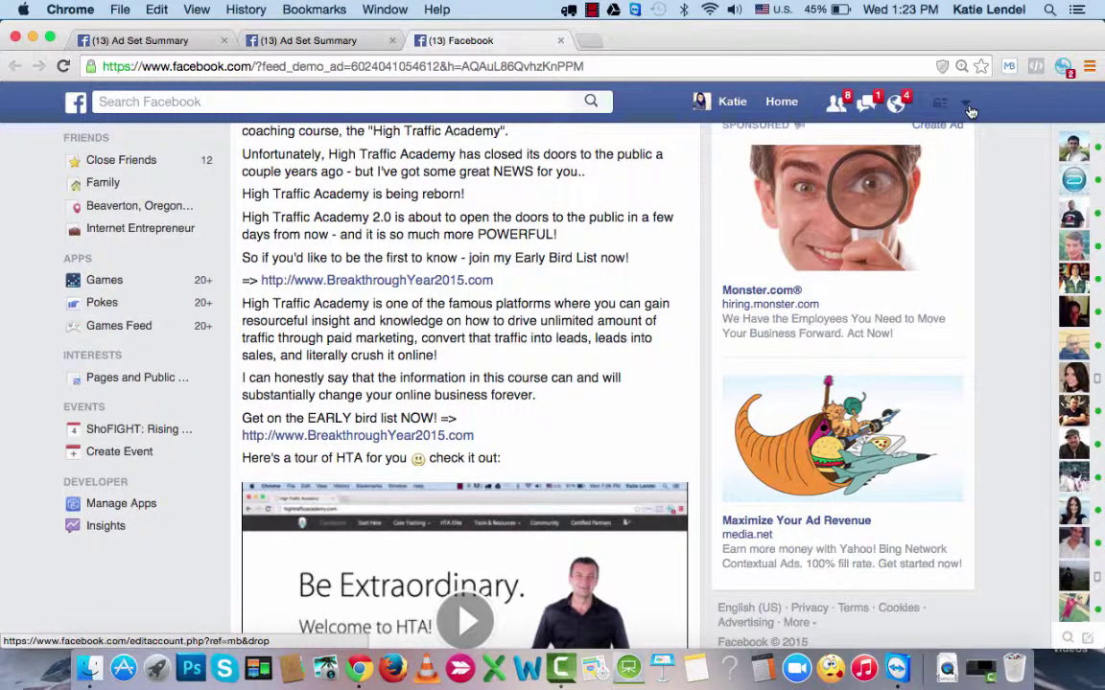
- Close the News Feed demo and the ad preview, and return to the All Campaigns list
left_click(561, 41)
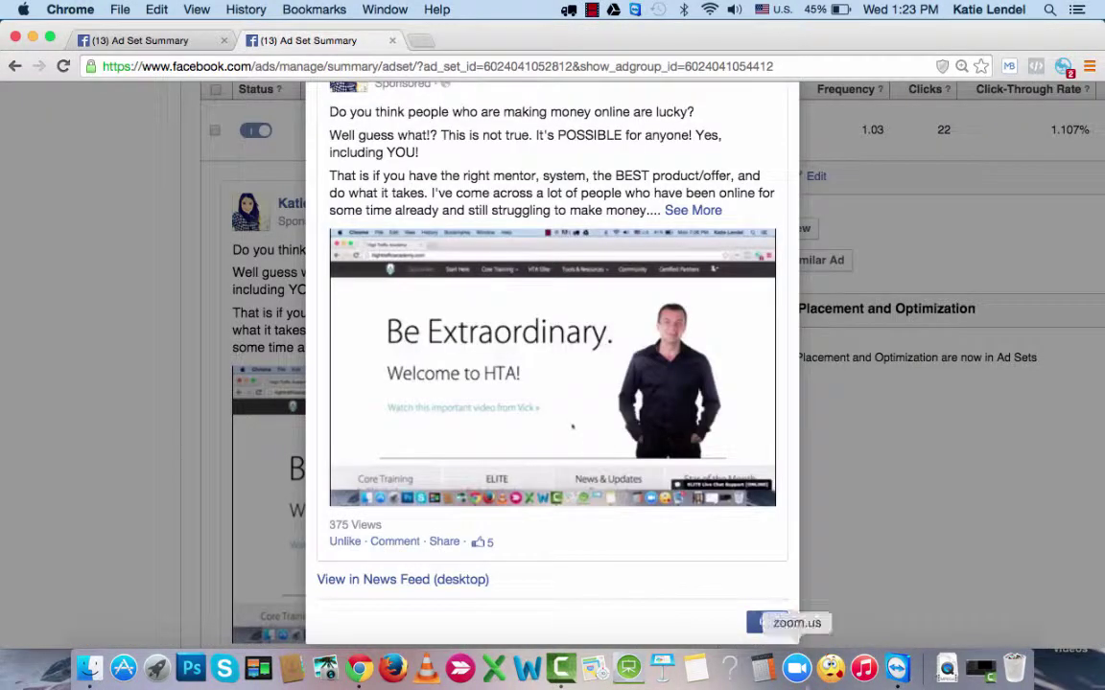
left_click(766, 622)
key("super+bracketleft")
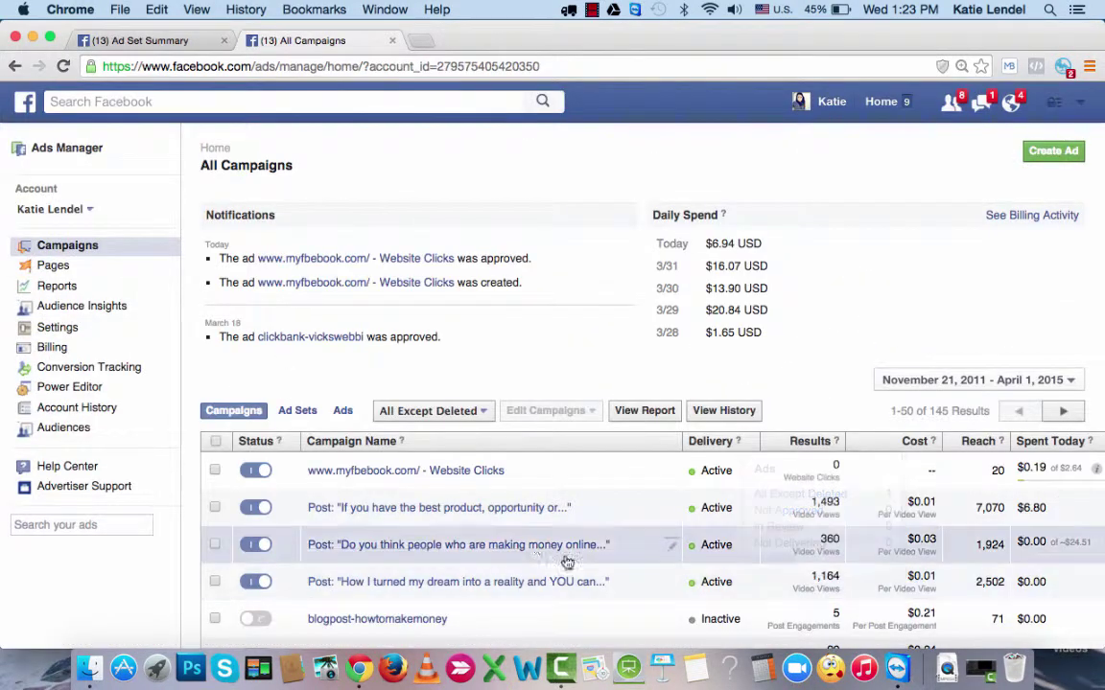
- Open the ad in the "If you have the best product, opportunity or..." campaign, preview it and view it in the desktop News Feed
left_click(491, 519)
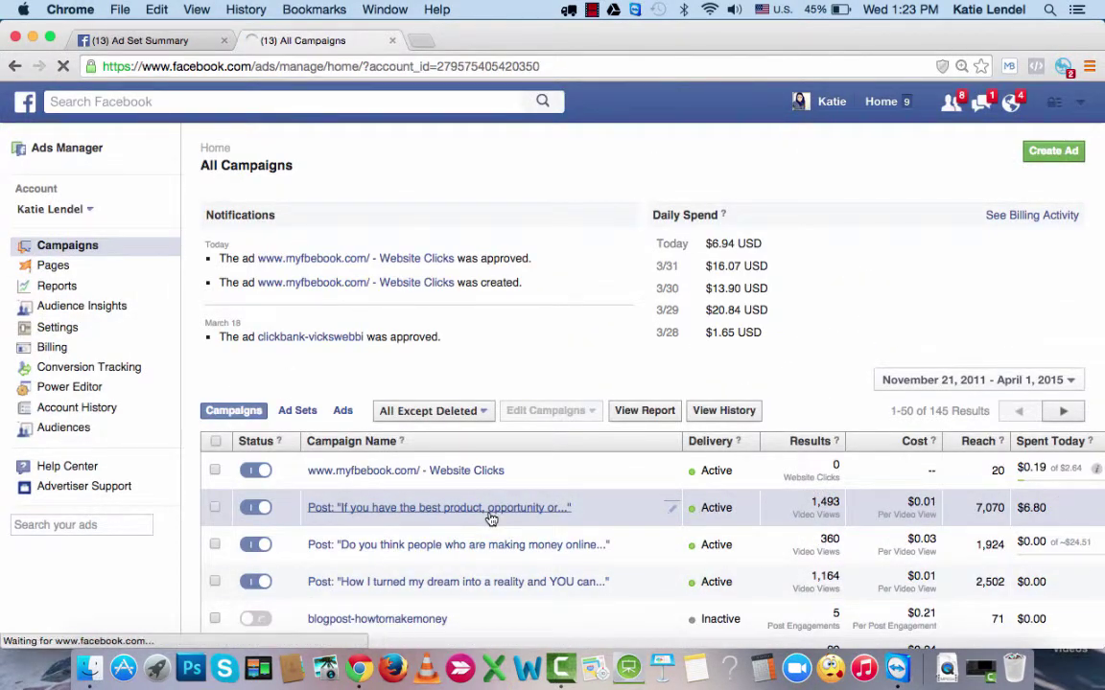
left_click(384, 485)
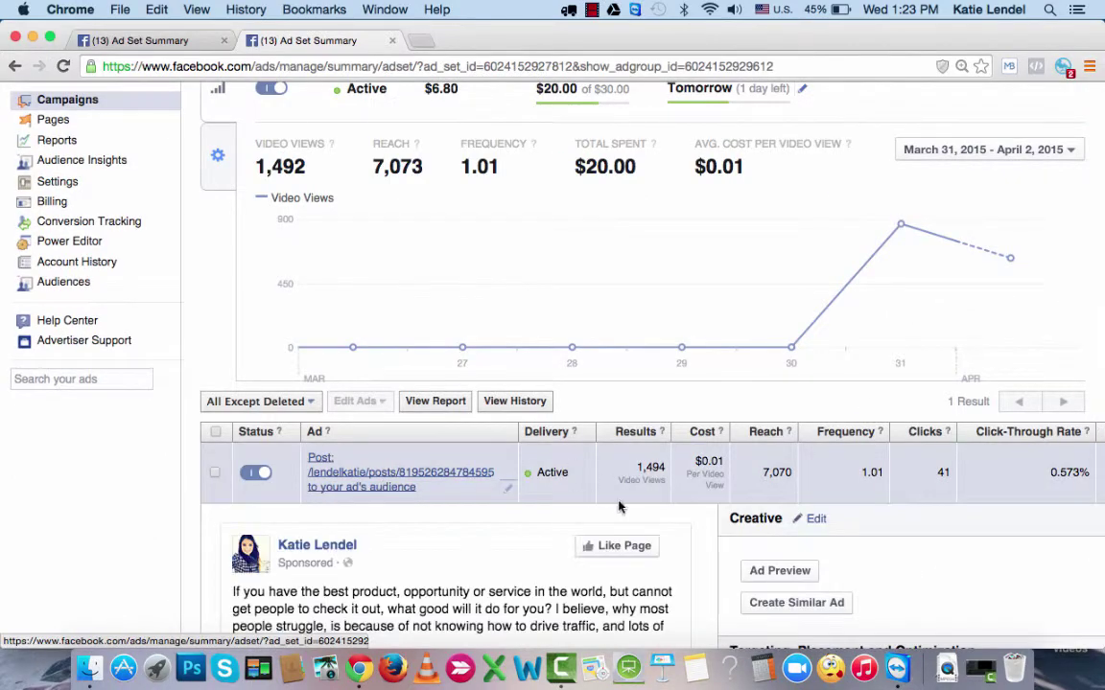
left_click(804, 571)
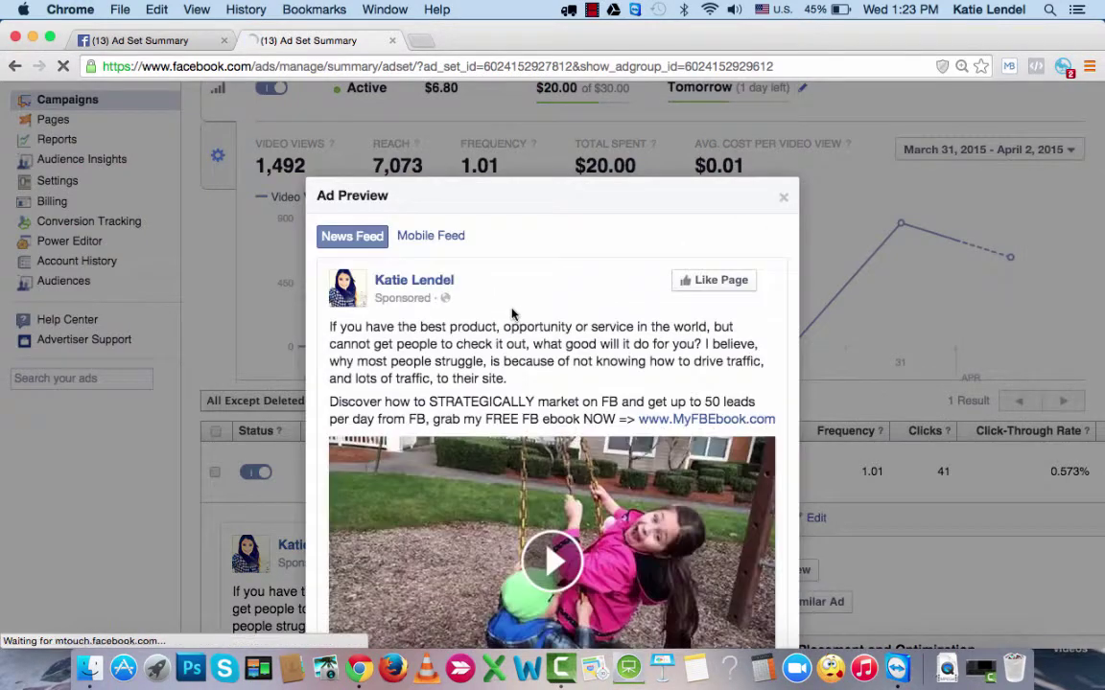
scroll(511, 384, "down", 5)
left_click(353, 550)
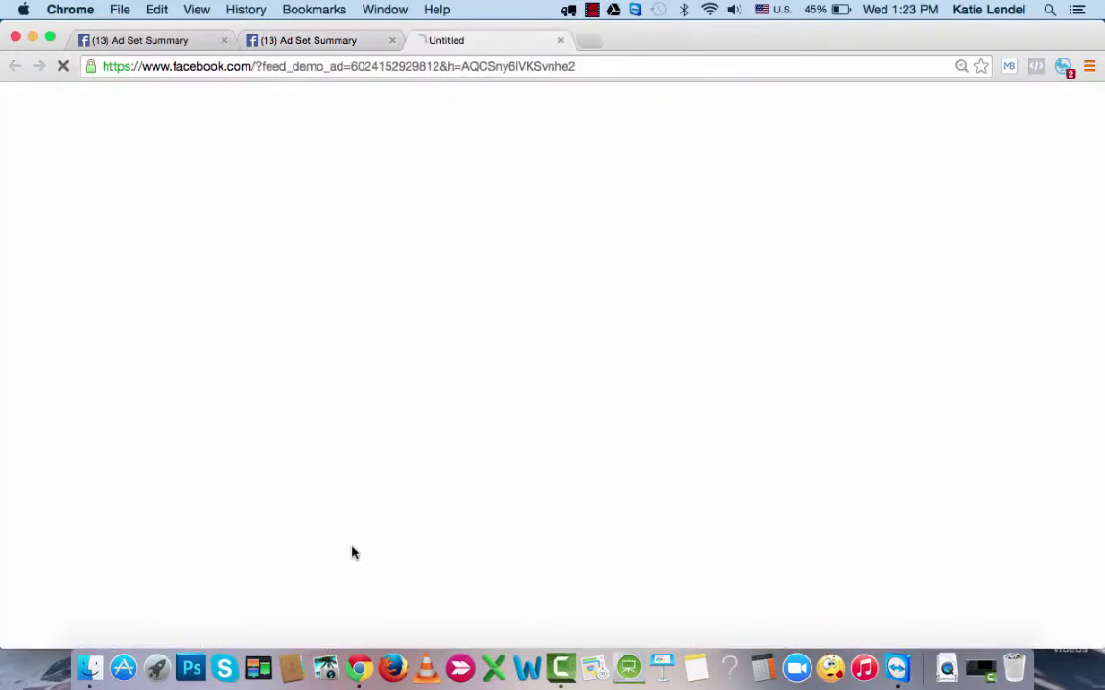
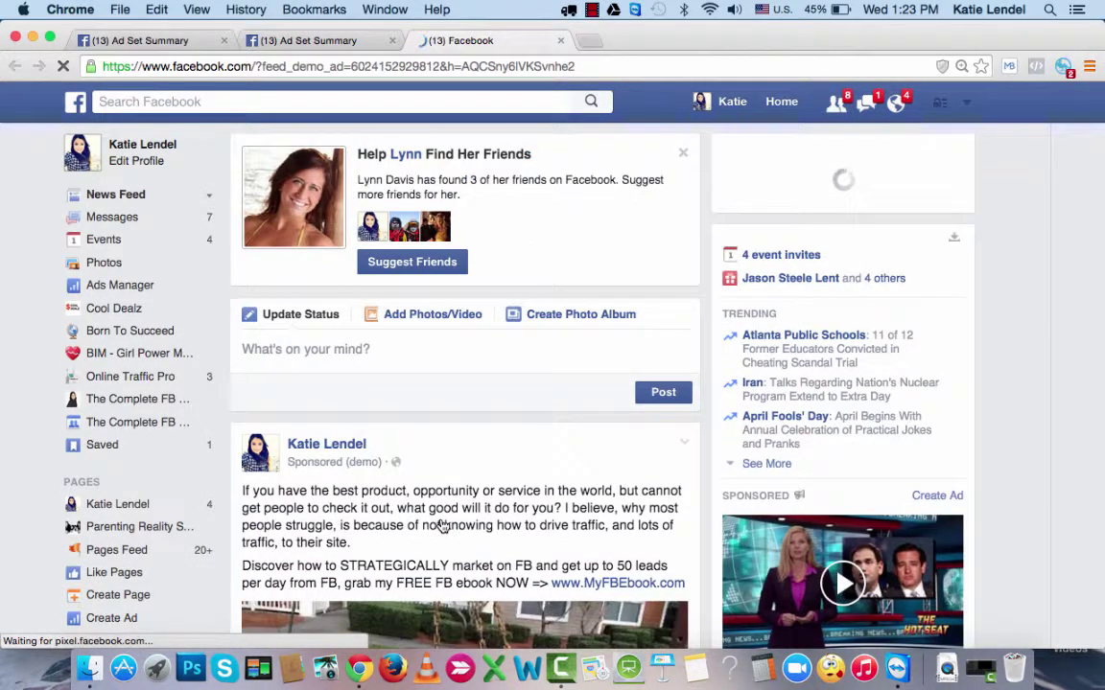
- Examine the sponsored demo post's free FB ebook text, its swing video and the video's closing Download link
scroll(441, 526, "down", 5)
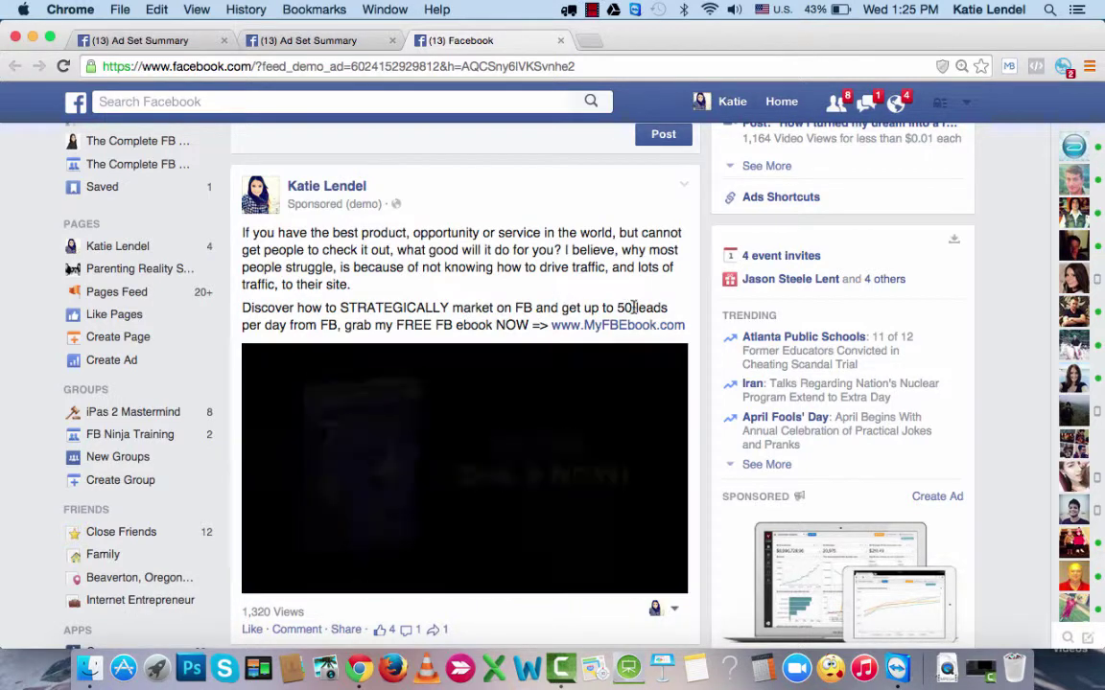
mouse_move(281, 380)
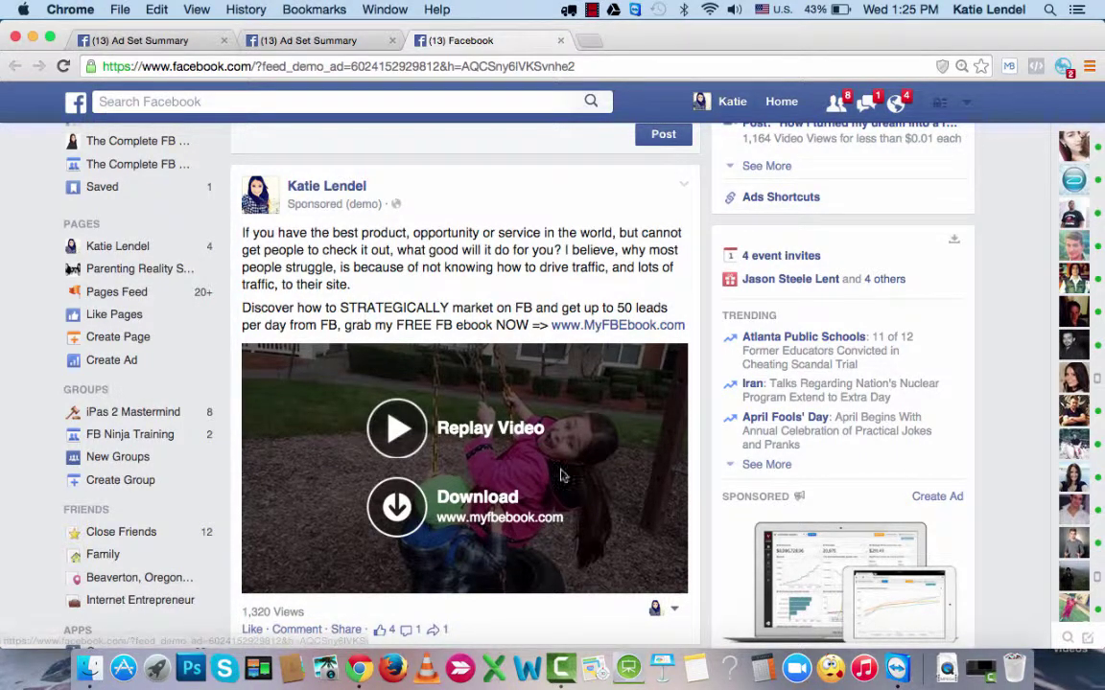
scroll(593, 427, "down", 3)
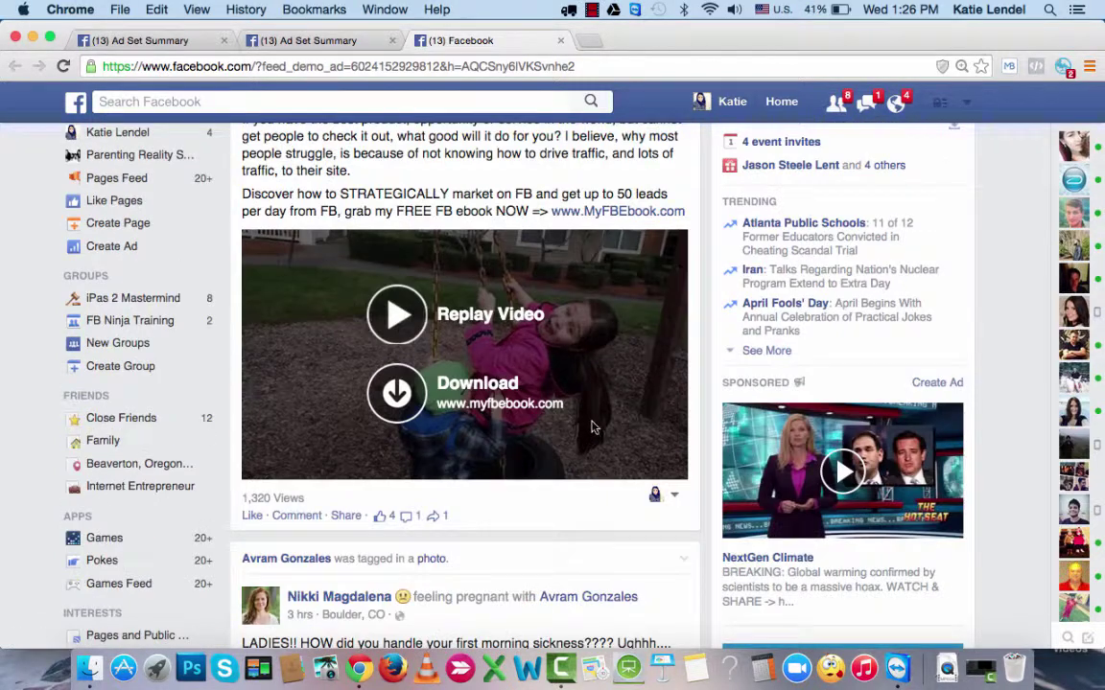
- Follow the video's Download link and look over the "7 Cool Ways To Promote Your Biz on FB" opt-in page
left_click(428, 363)
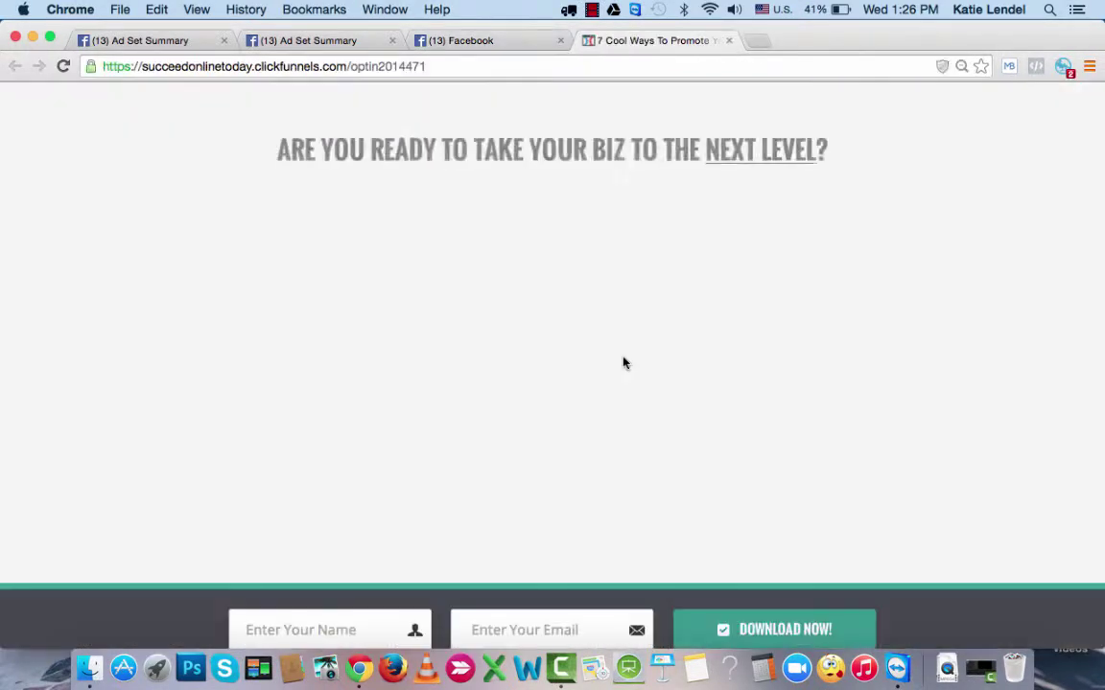
scroll(758, 407, "down", 2)
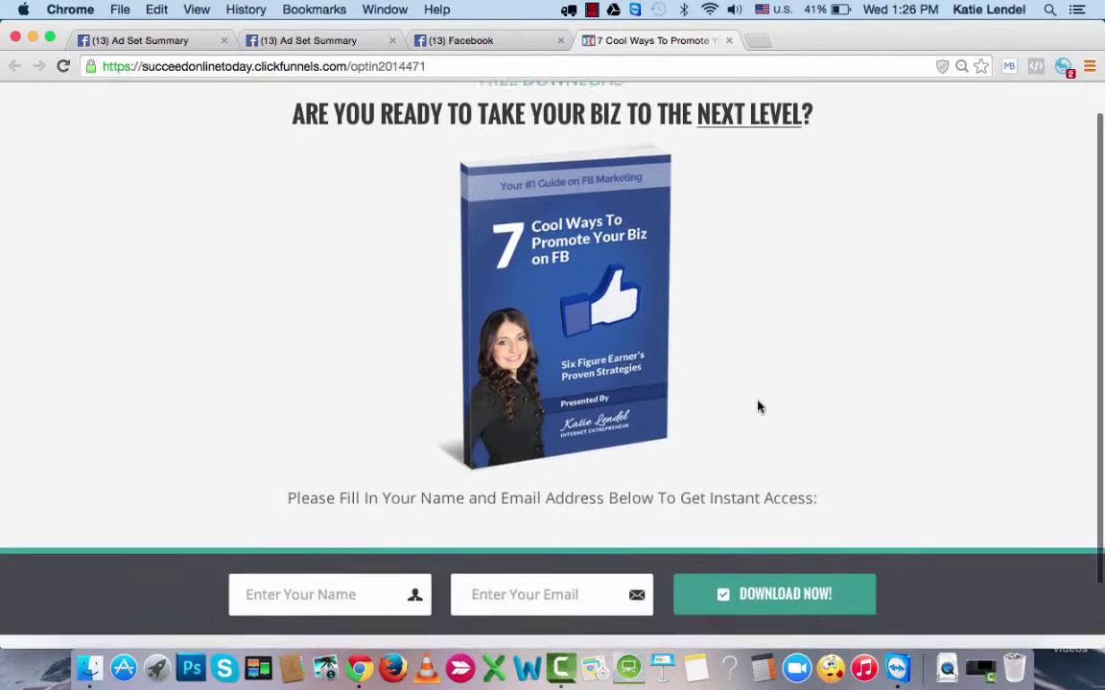
scroll(758, 408, "down", 1)
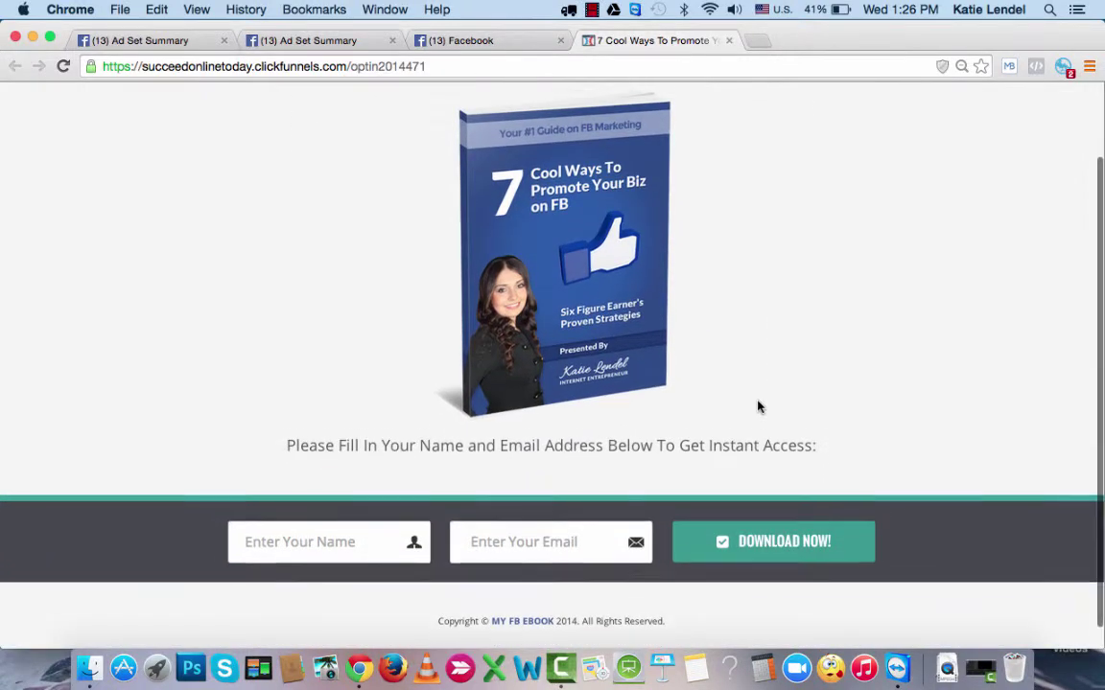
scroll(758, 408, "up", 2)
scroll(522, 481, "up", 2)
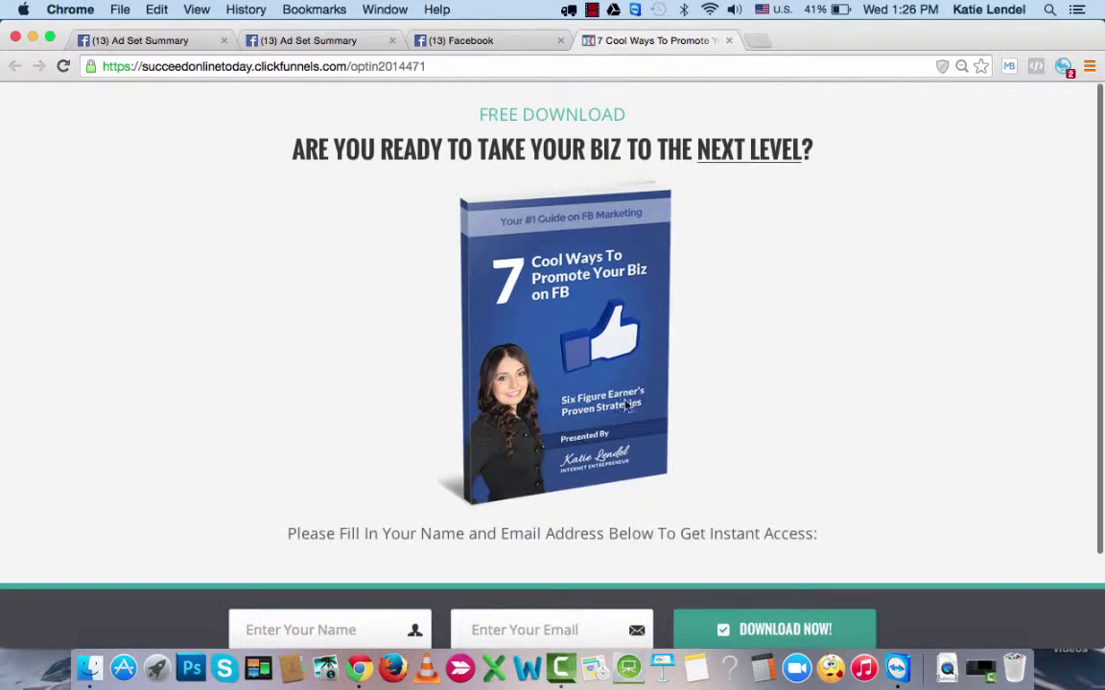
- Return to the sponsored post, skip its video ahead to the ebook offer, and pause it back near the beginning
key("ctrl+shift+Tab")
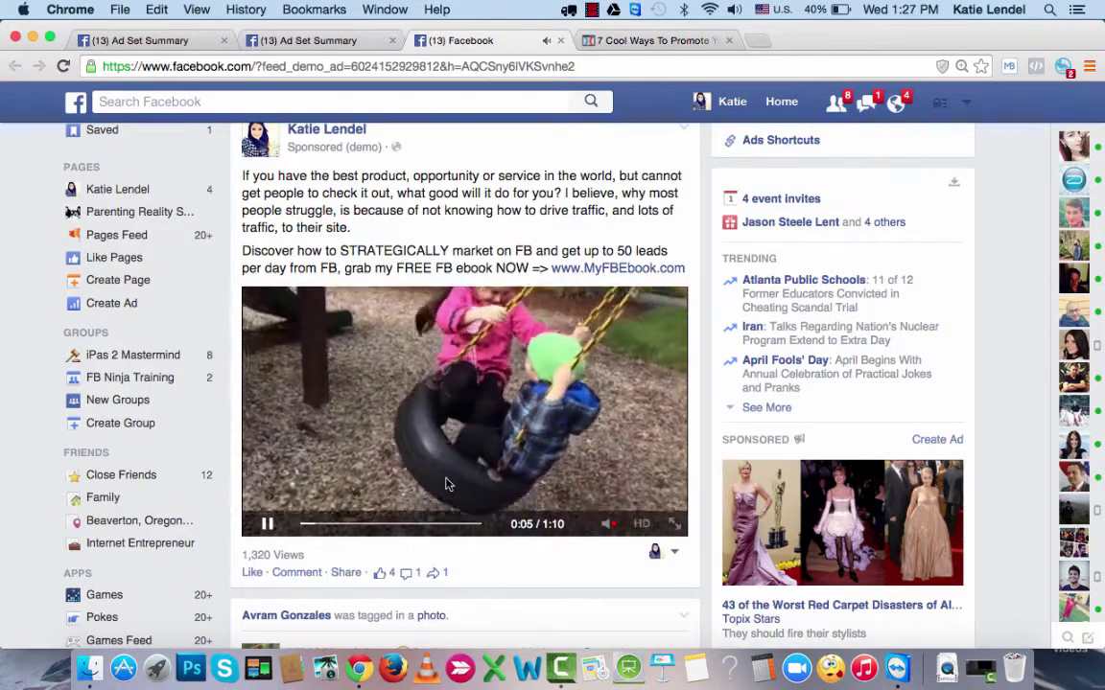
scroll(446, 484, "up", 1)
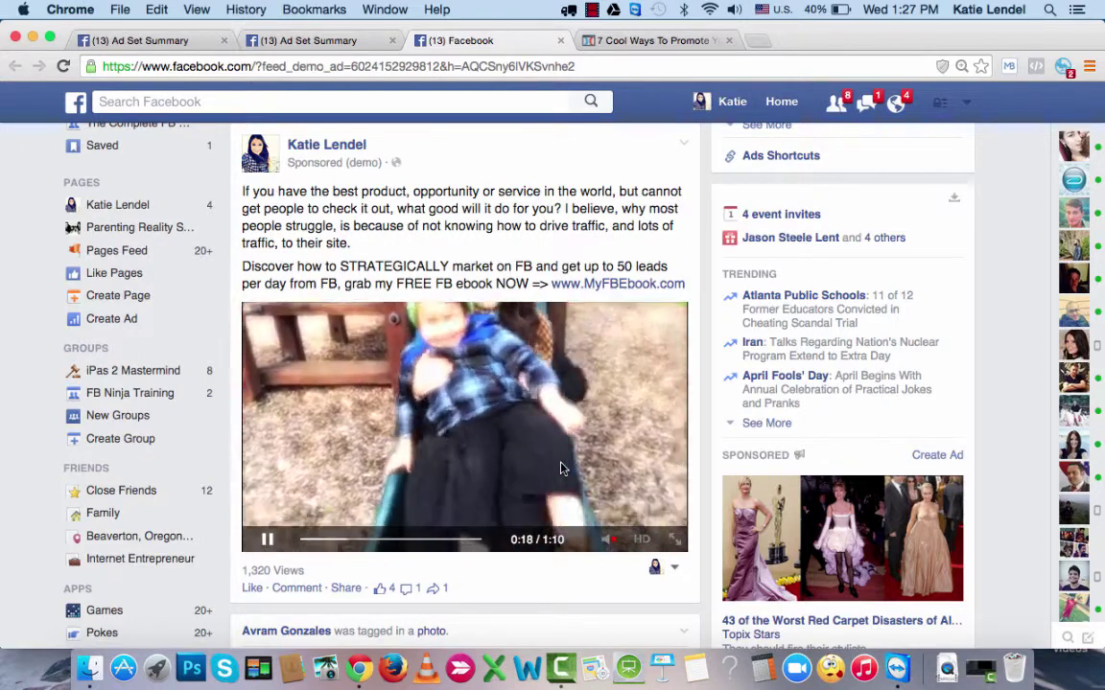
left_click(412, 539)
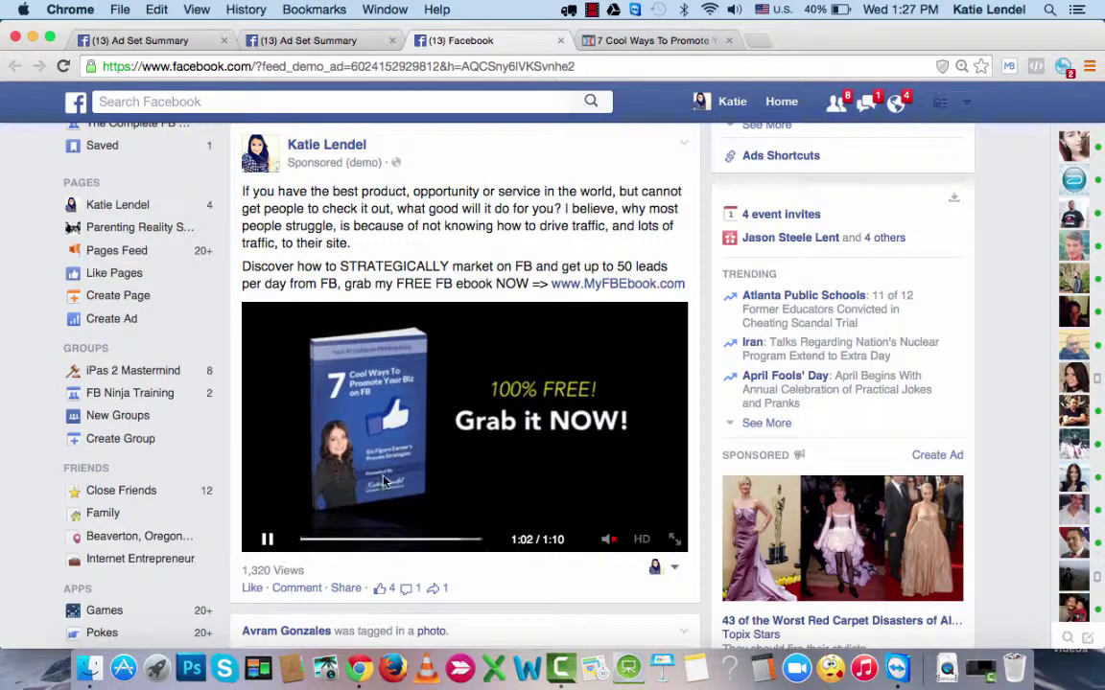
left_click(302, 542)
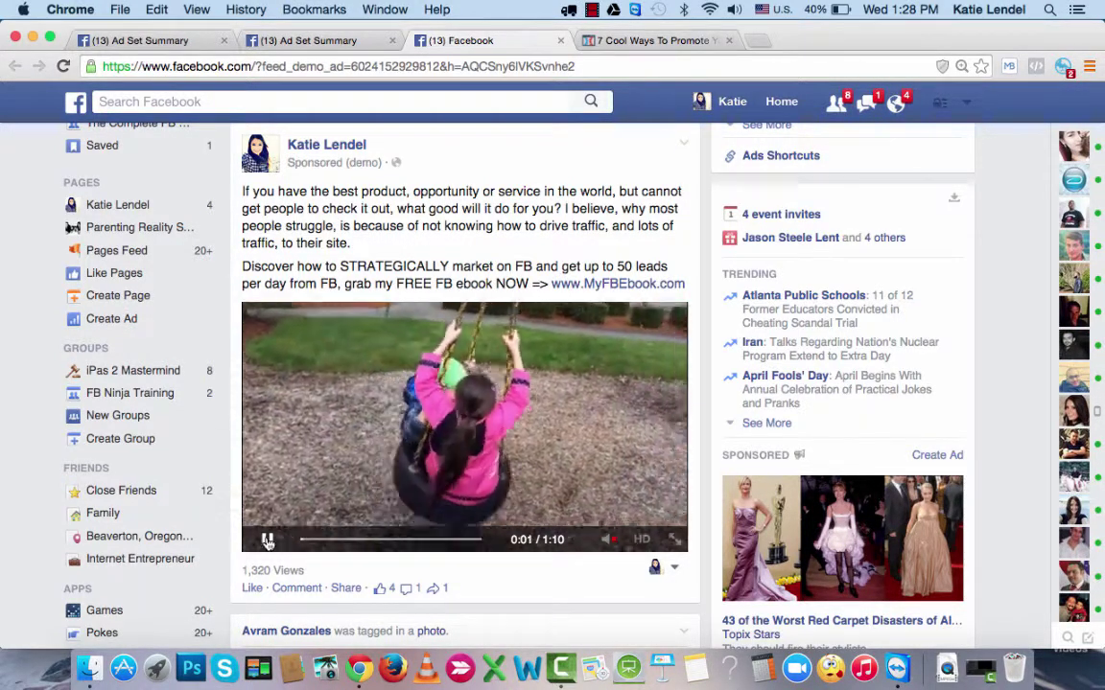
left_click(268, 542)
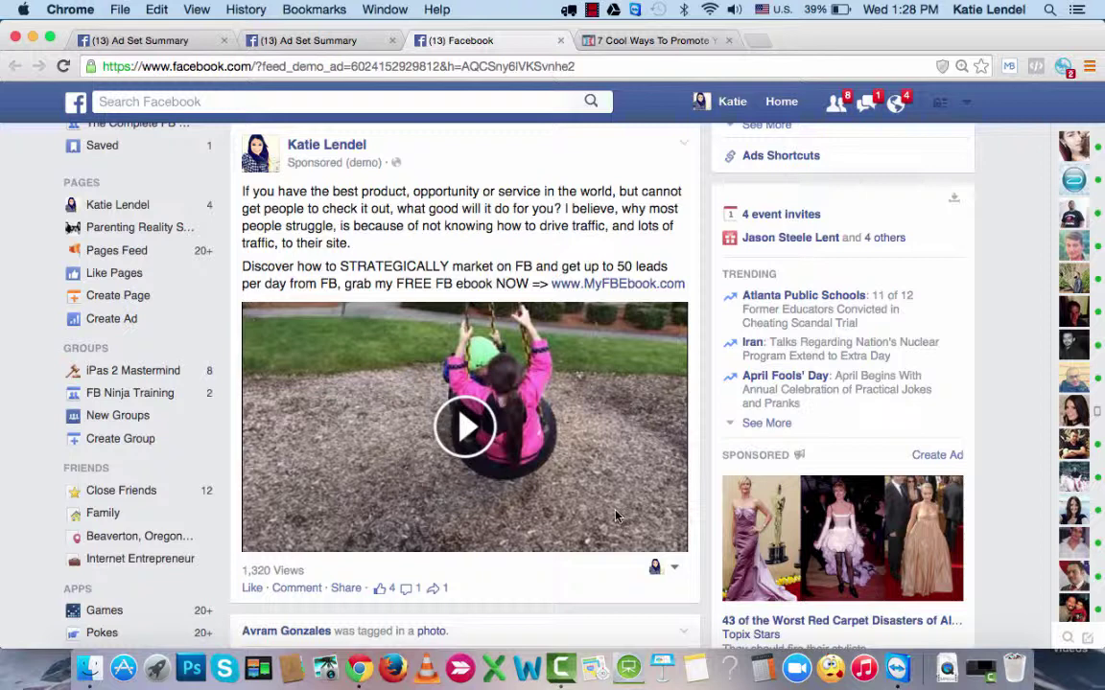
- Leave the sponsored demo post and open the managed public figure page
scroll(463, 393, "up", 1)
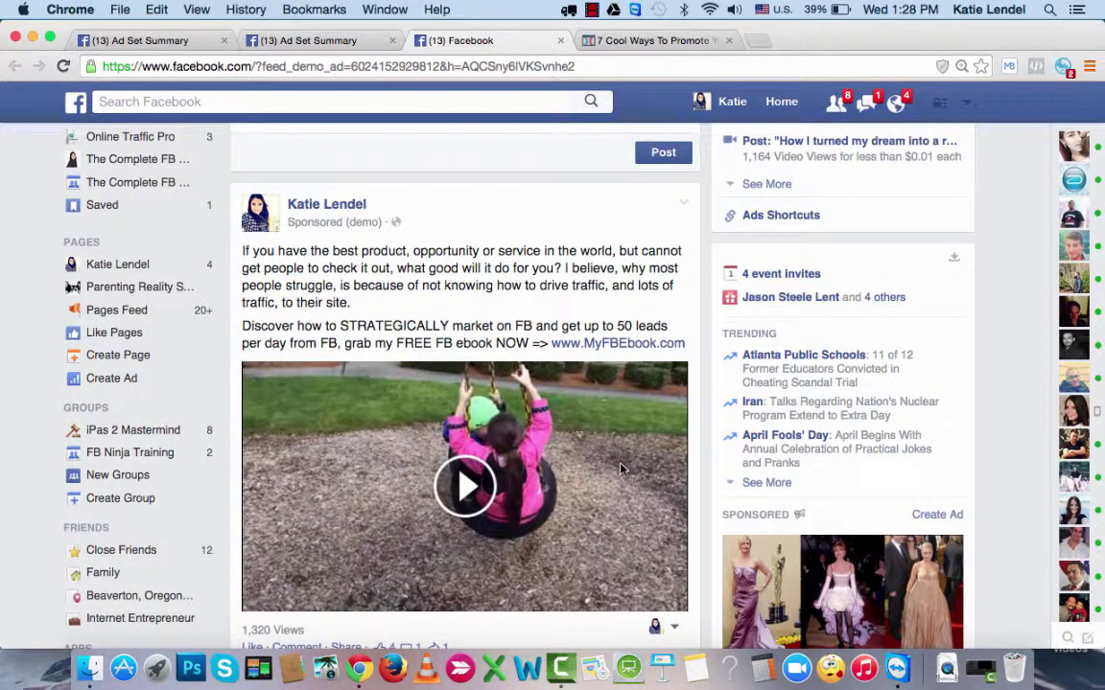
scroll(625, 445, "down", 1)
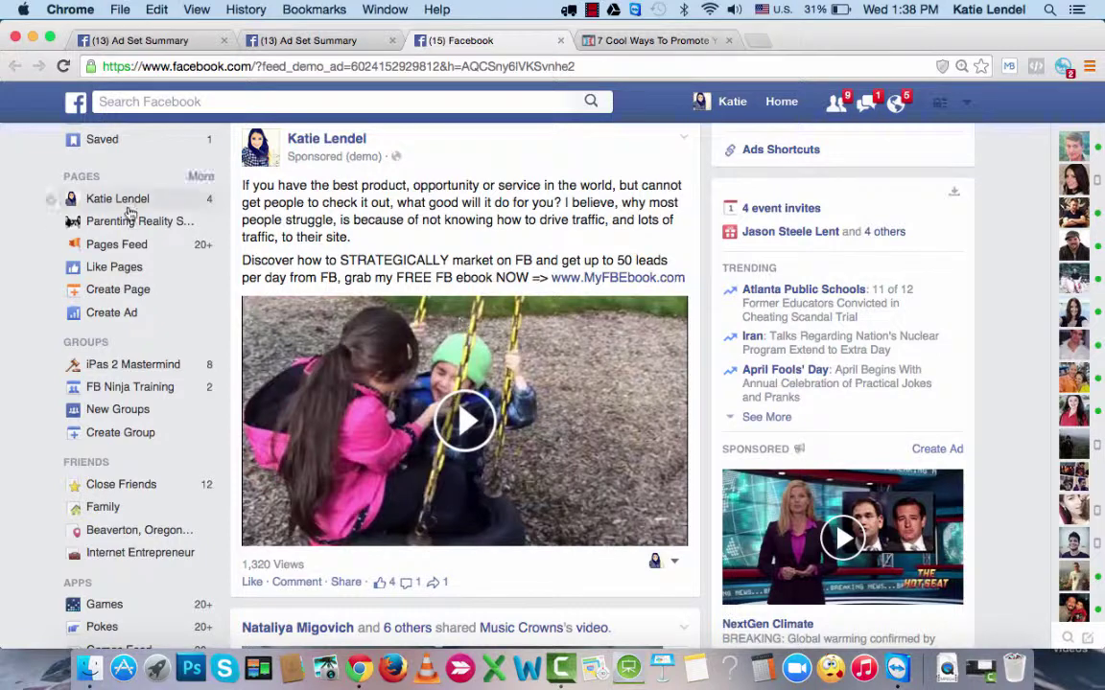
scroll(599, 273, "up", 5)
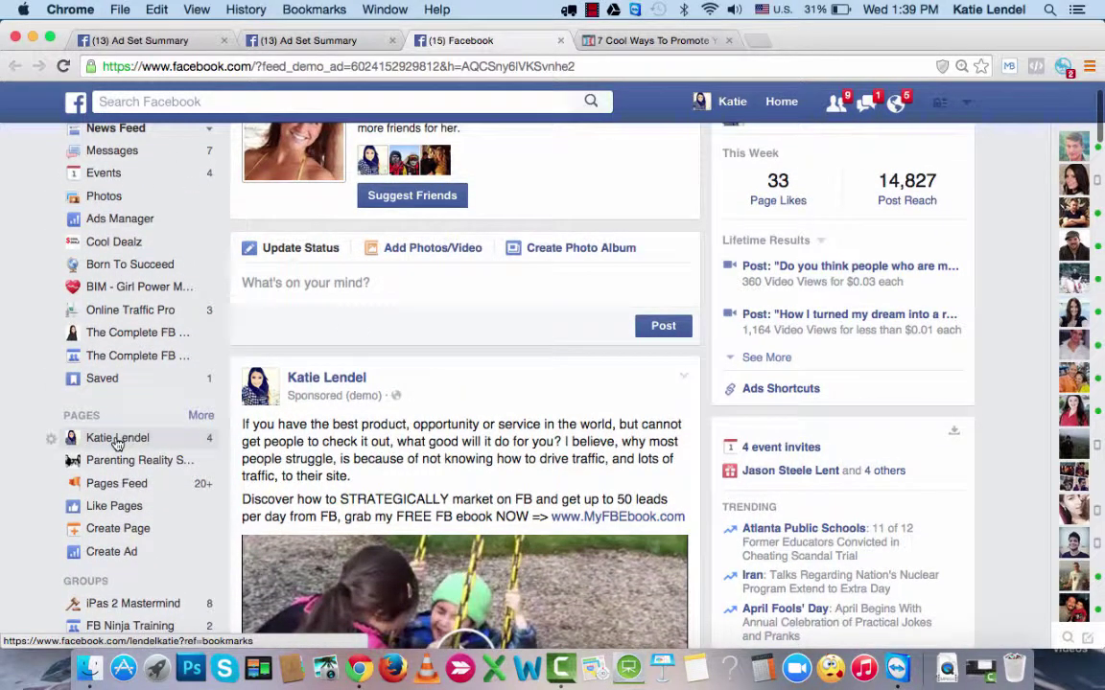
left_click(101, 441)
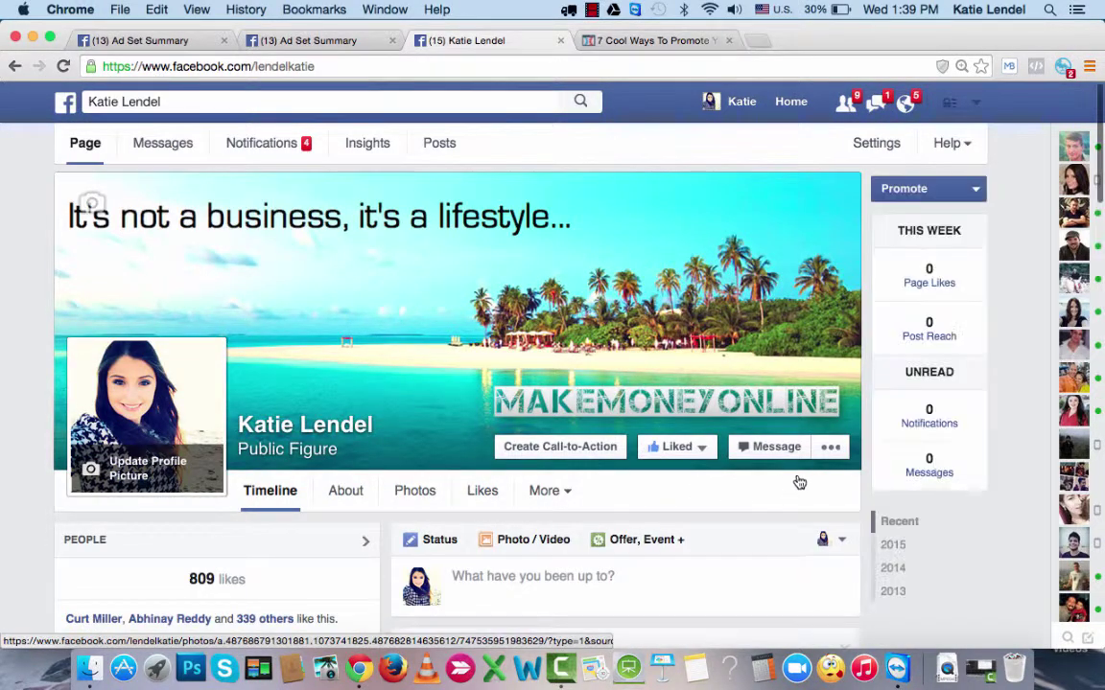
- Start a video post on the page's timeline and upload "How I Get Up To 50 Leads a Day Using FB.mp4" from the Desktop
scroll(740, 525, "down", 2)
scroll(739, 526, "down", 2)
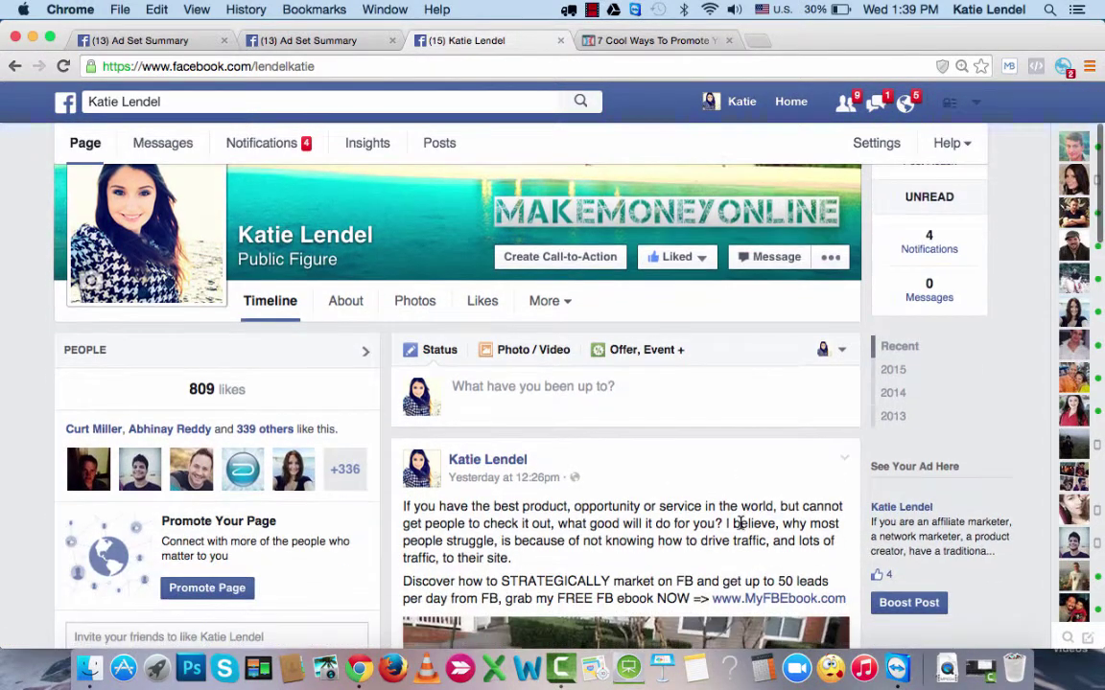
left_click(527, 352)
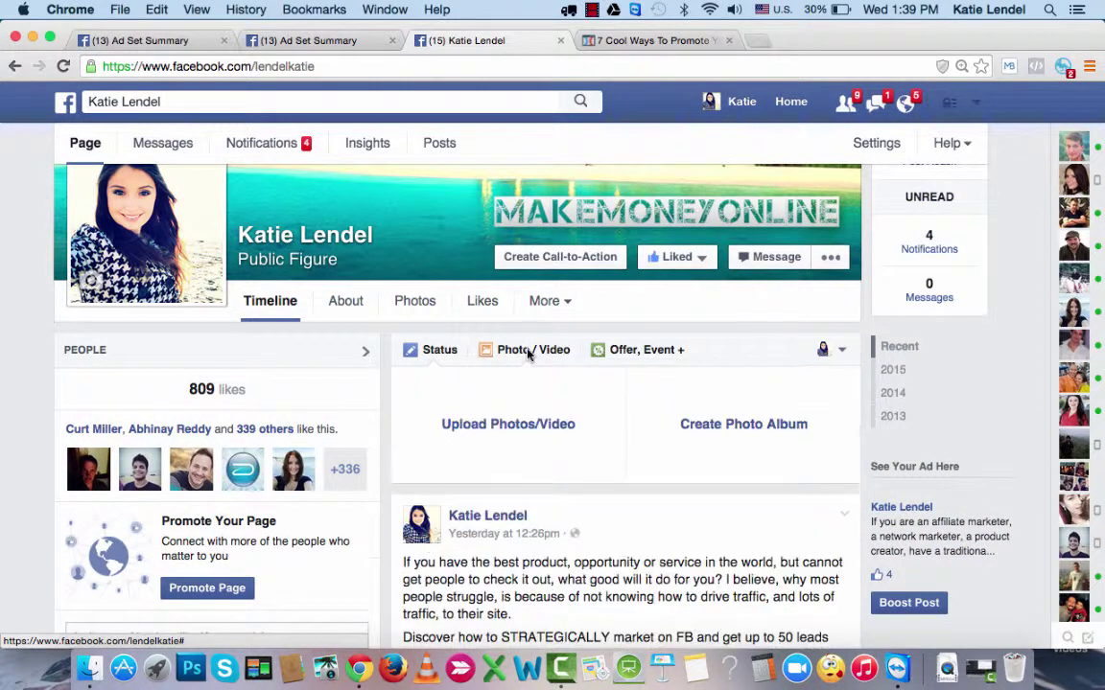
left_click(509, 428)
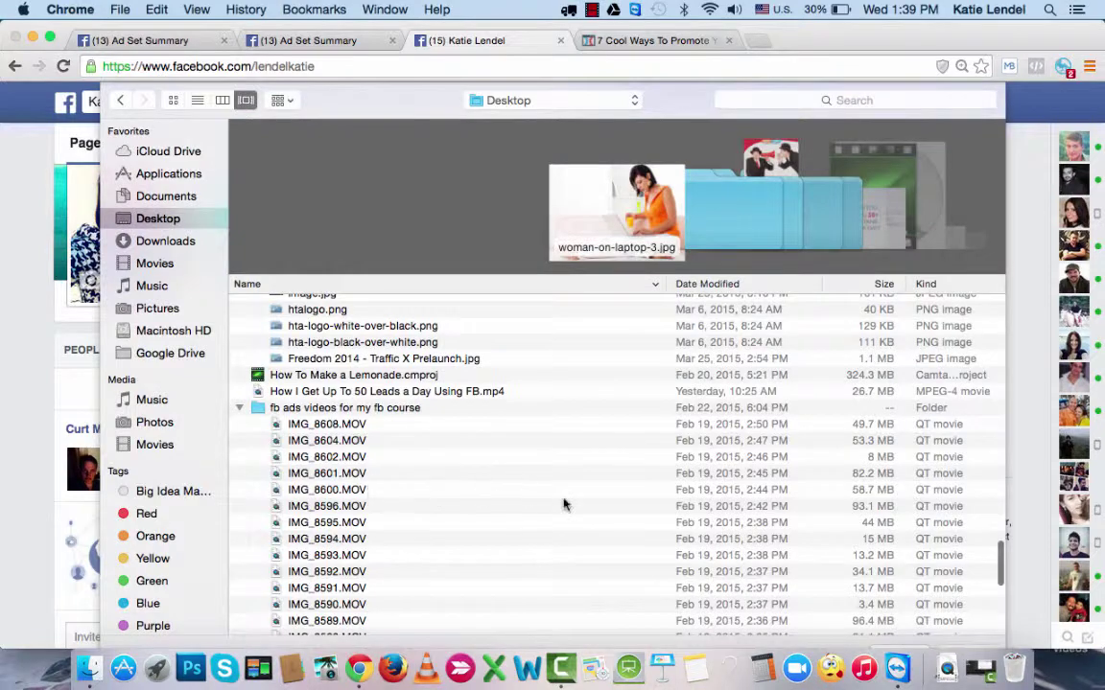
left_click(401, 397)
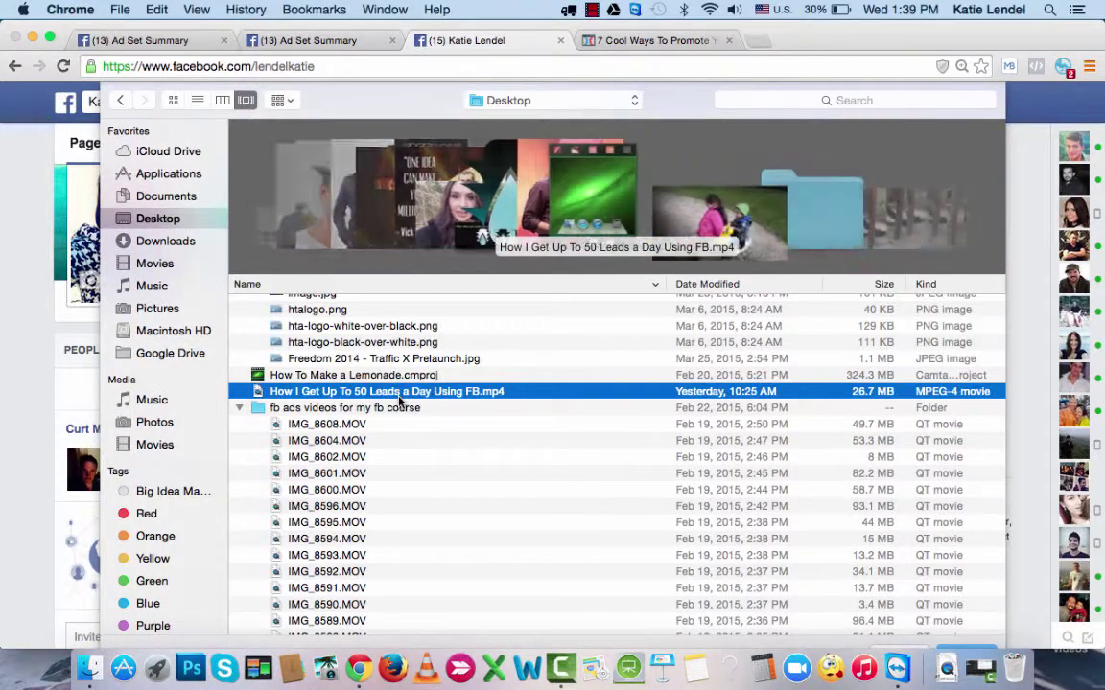
double_click(401, 397)
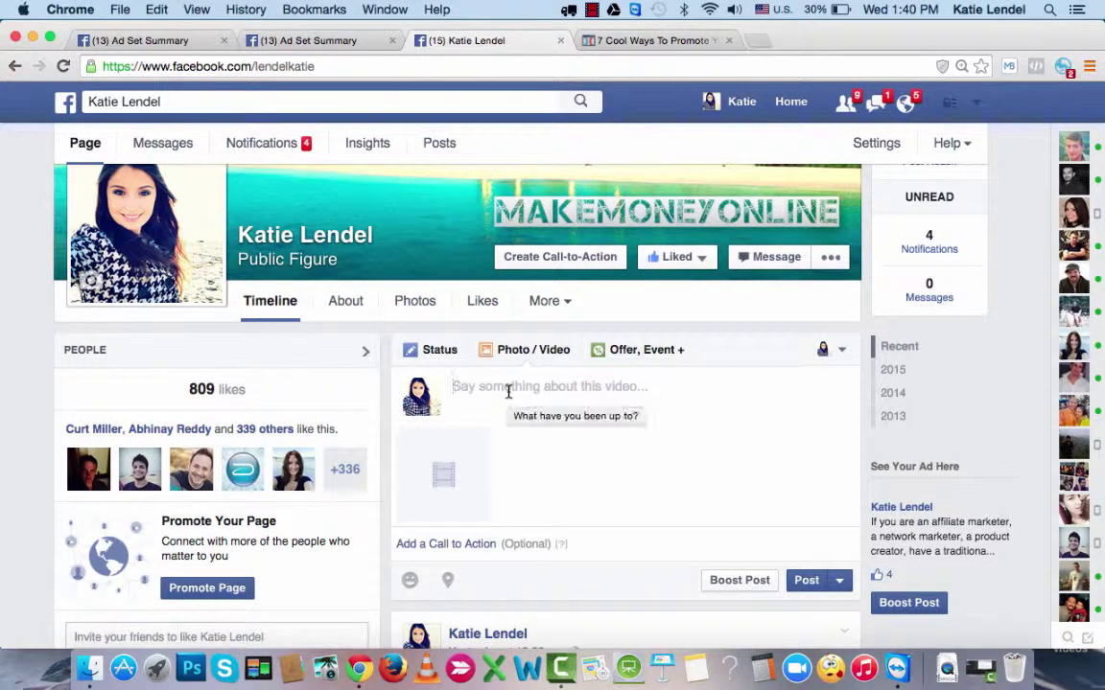
type("If you have the best product, opportunity or service in the world, but cannot get people to check it out, what good will it do for you? I believe, why most people struggle, is because of not knowing how to drive traffic, and lots of traffic, to their site. Discover how to STRATEGICALLY market on FB and get up to 50 leads per day from FB, grab my FREE FB ebook NOW => www.MyFBEbook.com")
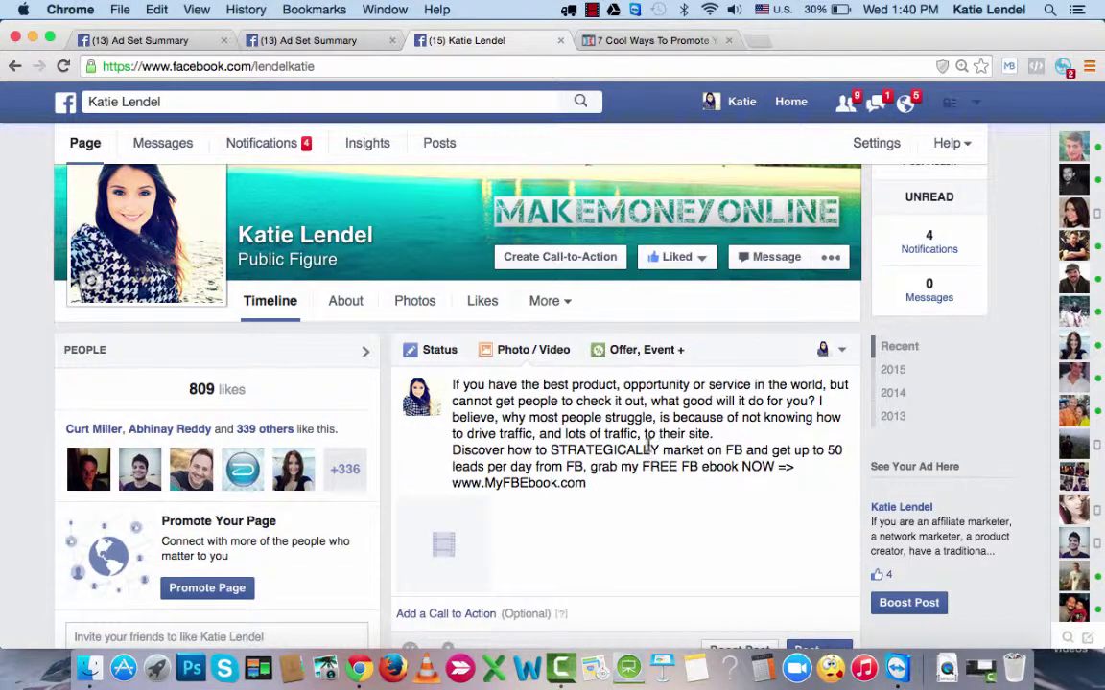
key("Return")
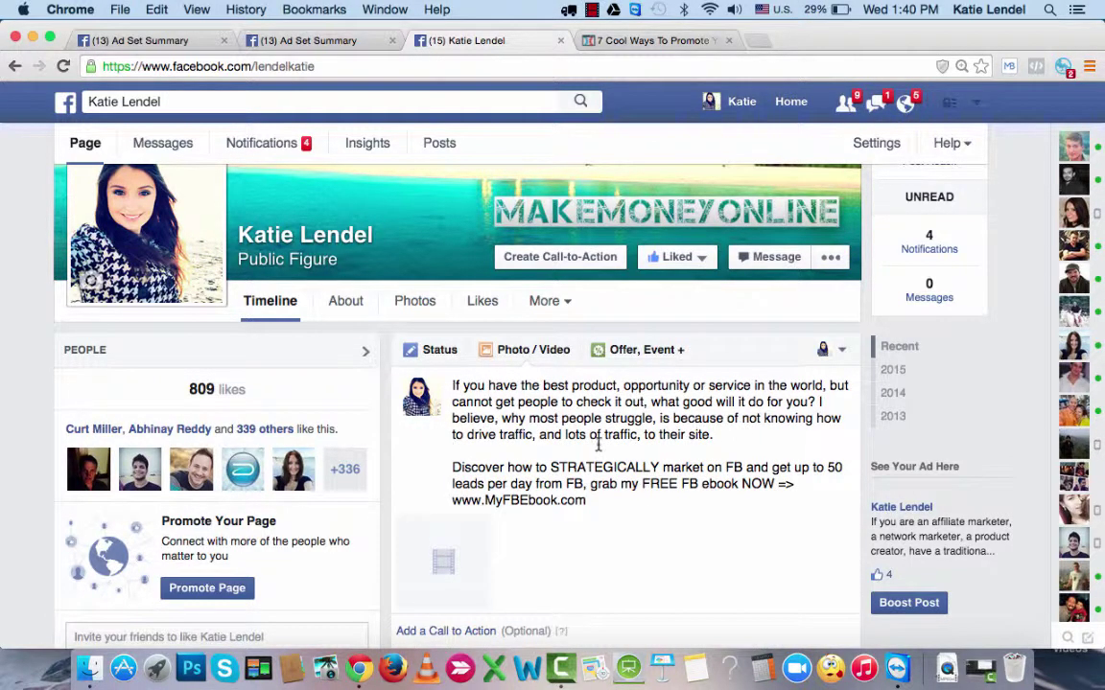
- Add a custom call to action to the video post and choose Download as its button
scroll(410, 465, "down", 3)
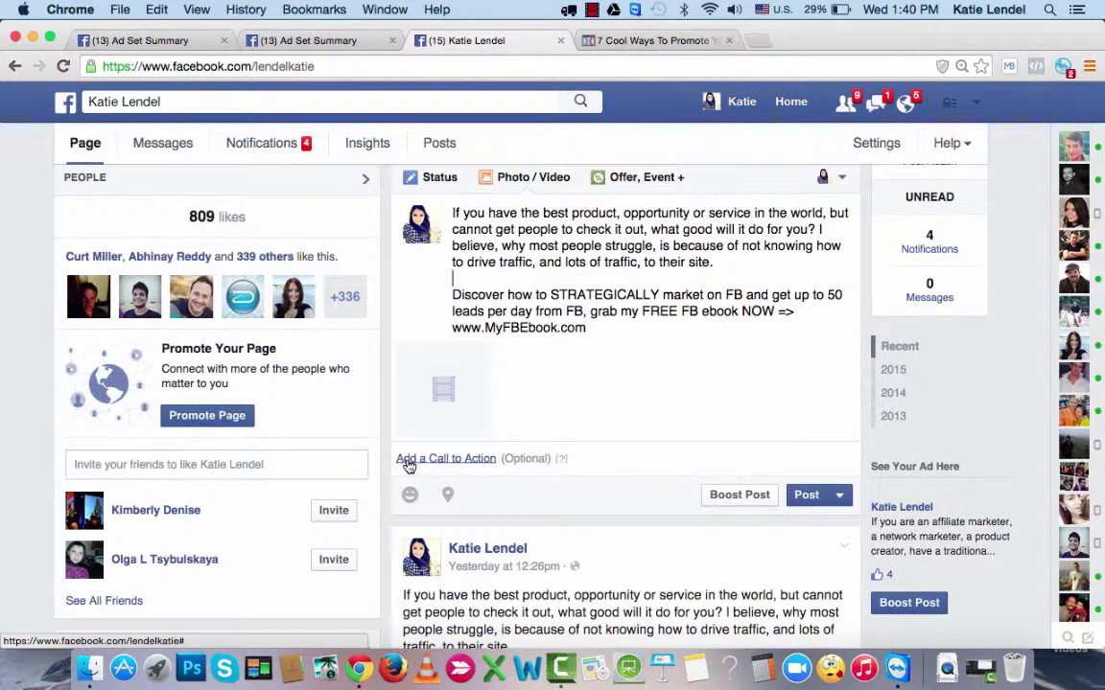
left_click(446, 460)
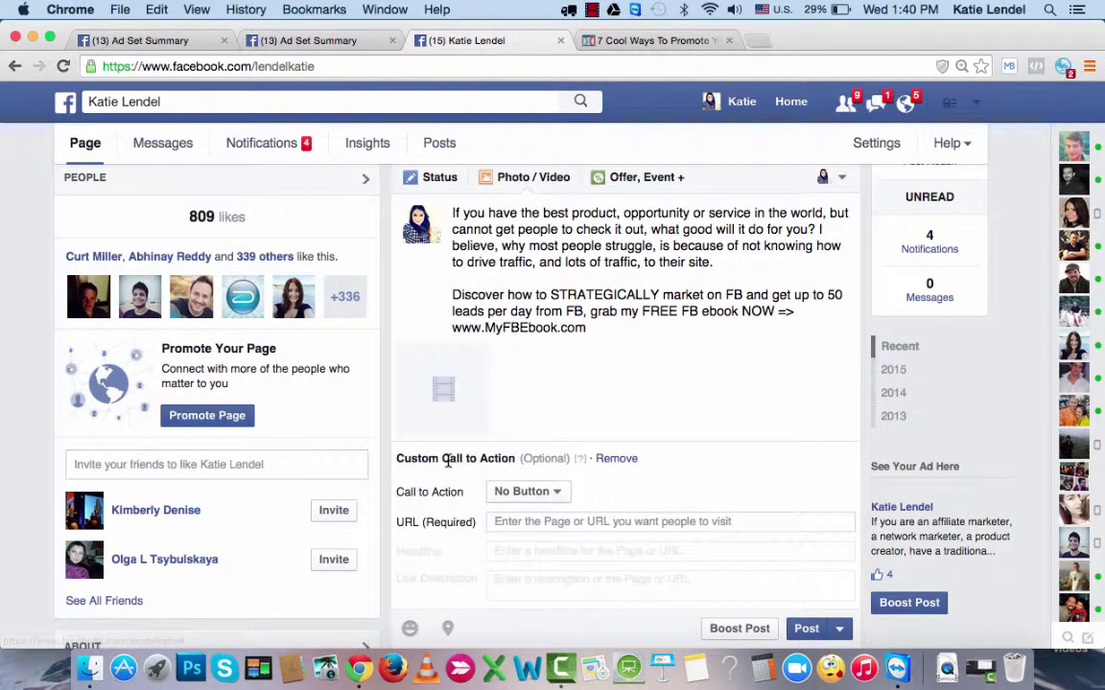
scroll(562, 515, "down", 2)
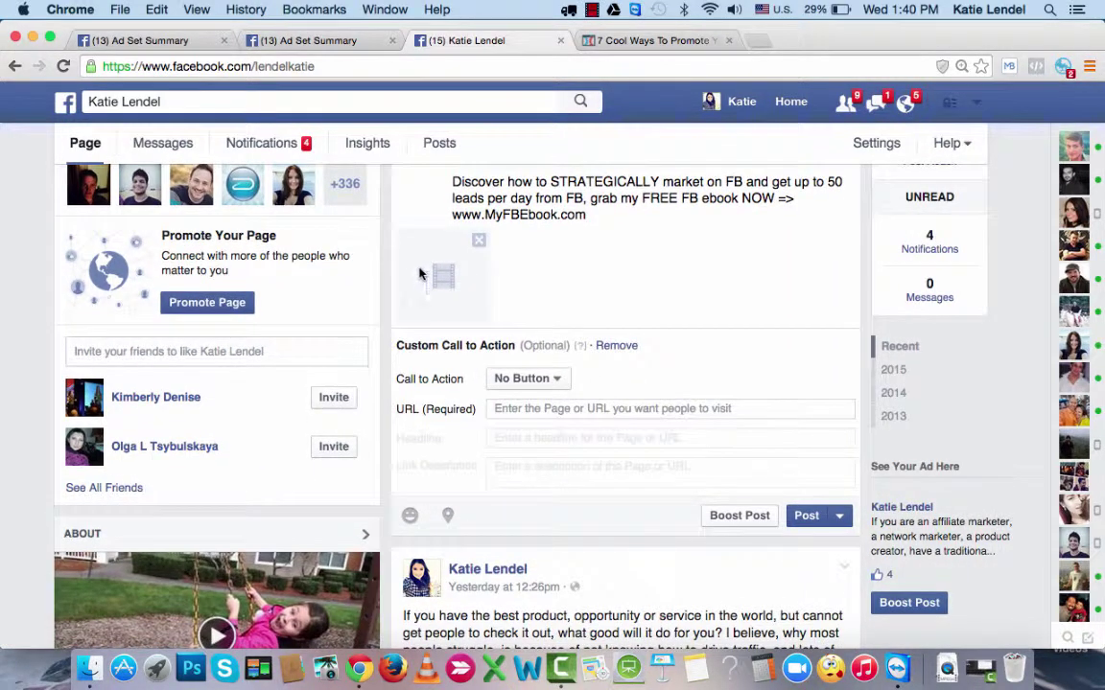
left_click(552, 380)
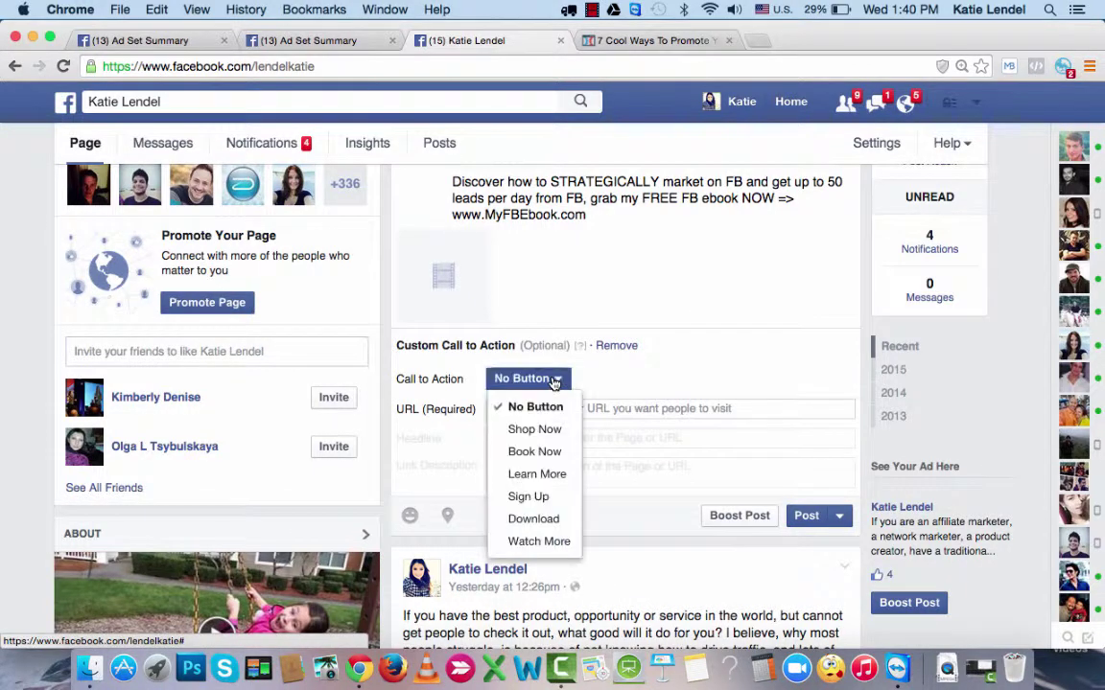
left_click(533, 519)
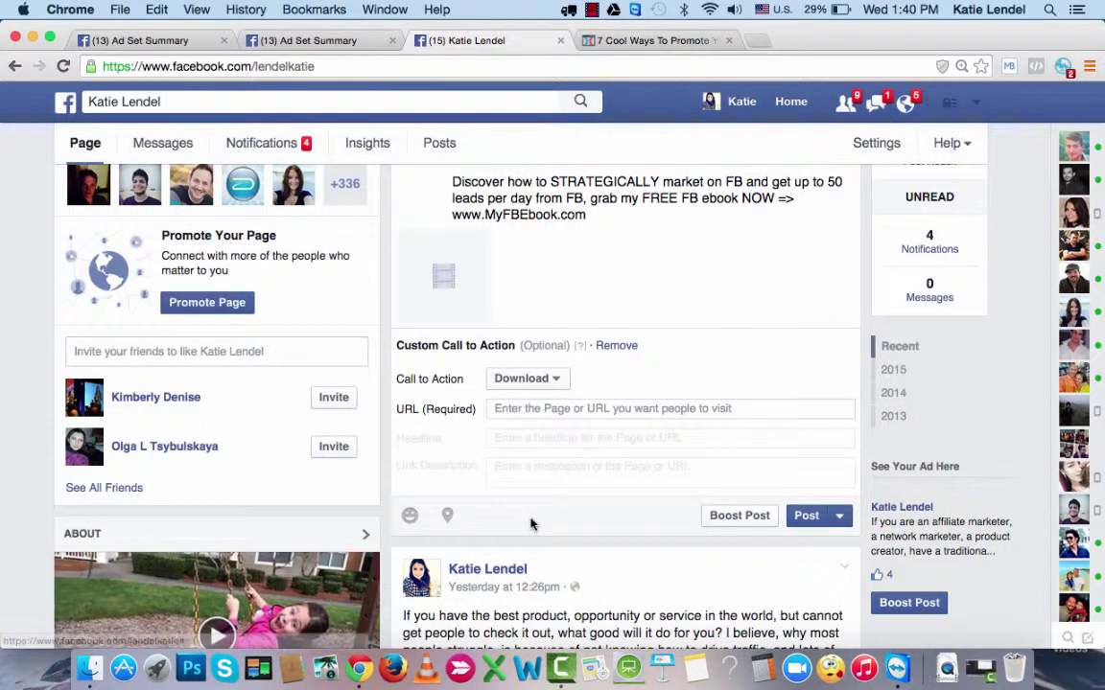
left_click(513, 409)
type("http://ww")
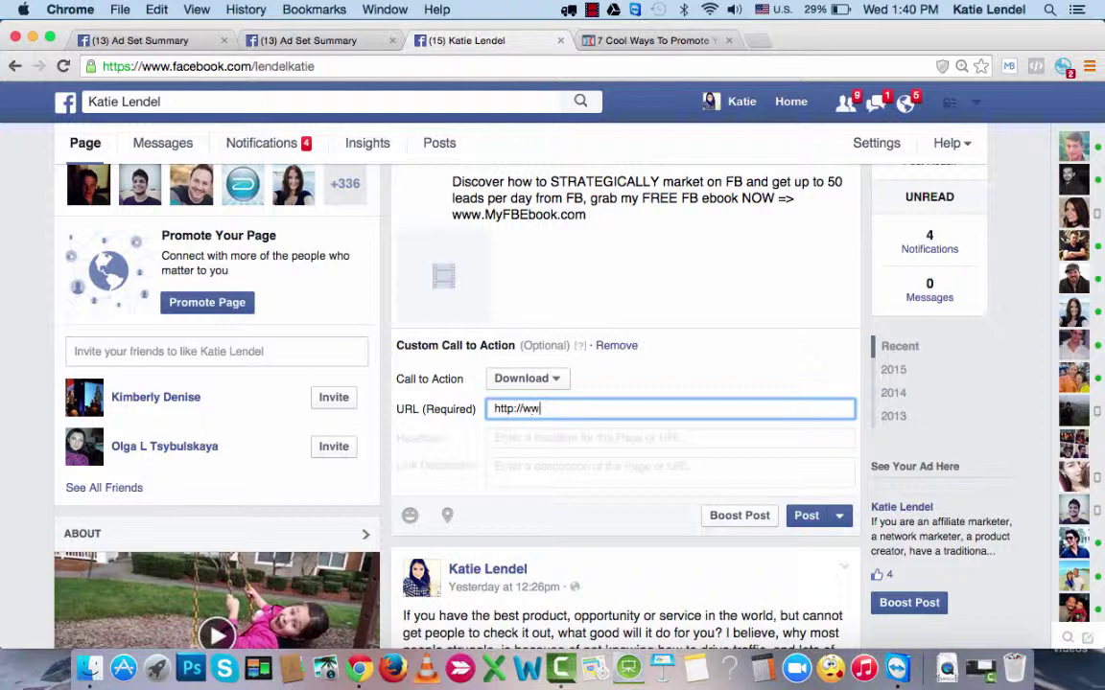
type(".w")
key("BackSpace")
key("BackSpace")
type("w.")
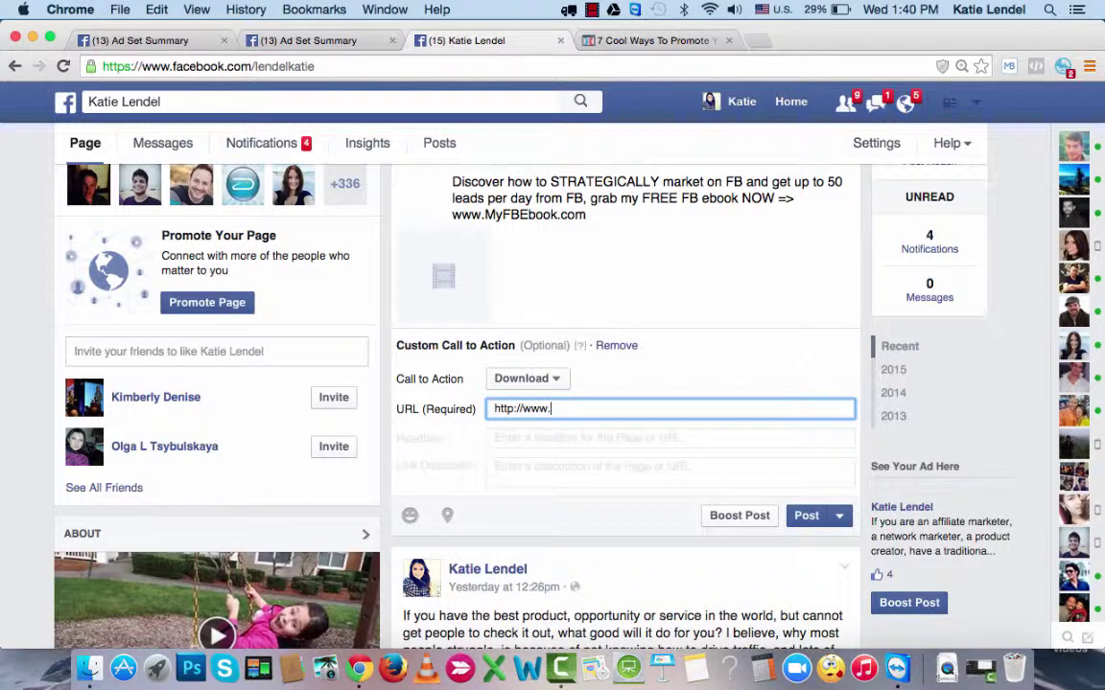
type("myfbebook.com/")
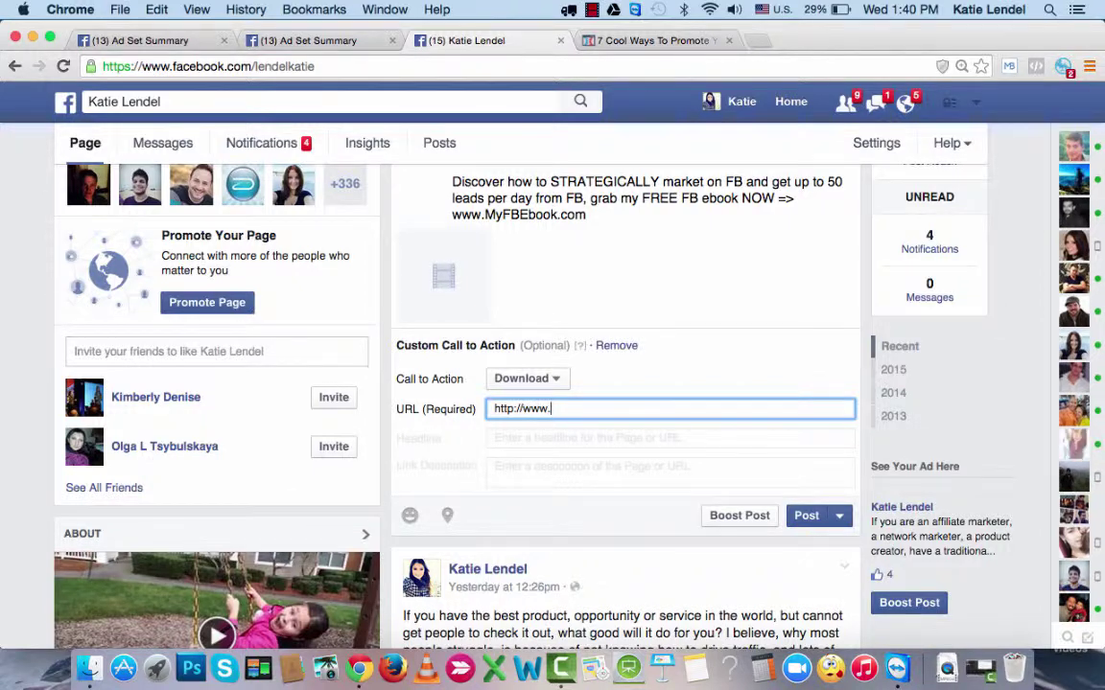
left_click(566, 439)
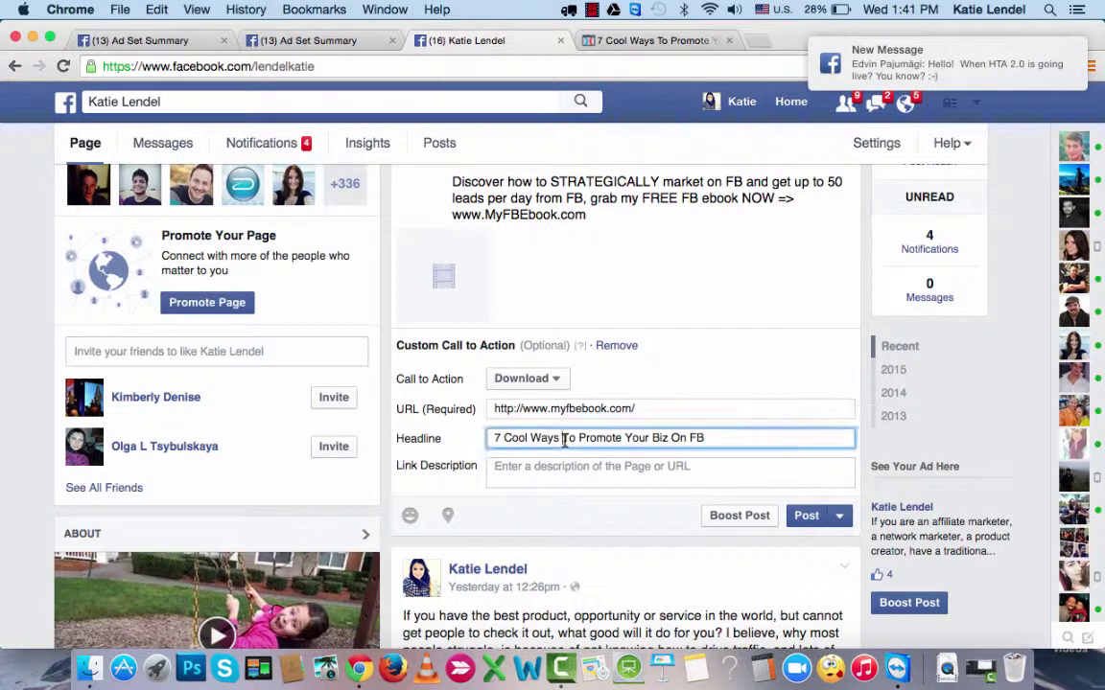
- Copy the caption's "Discover how to STRATEGICALLY market" sentence through "ebook NOW" into the link description and publish the video post
left_click(513, 470)
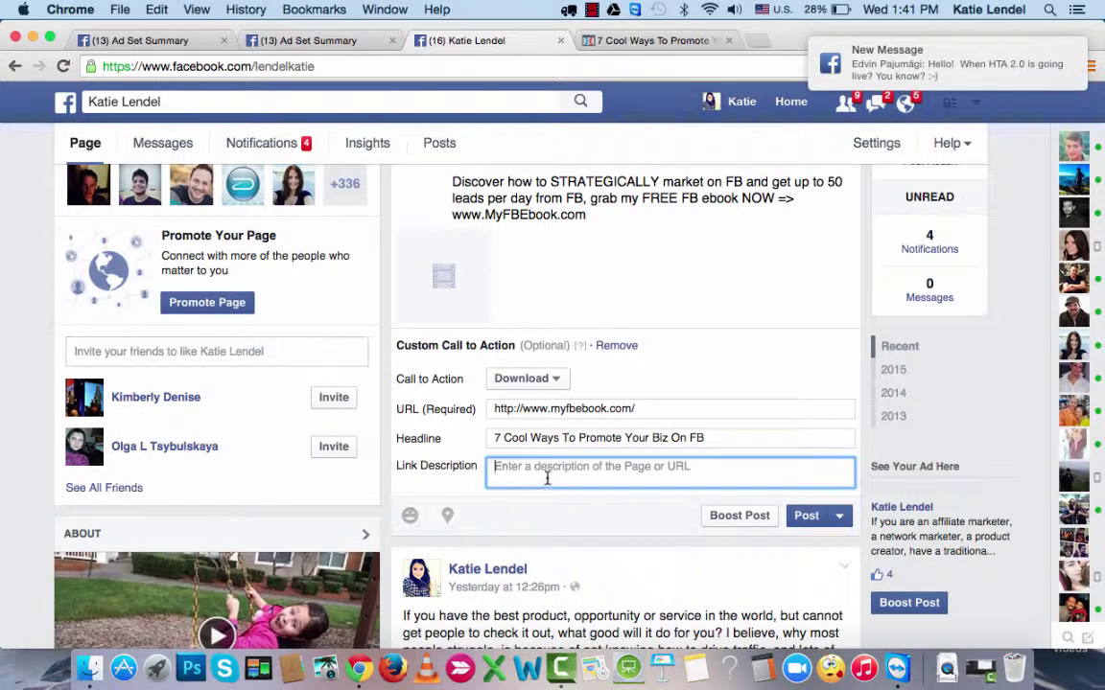
scroll(575, 287, "up", 1)
left_click(435, 242)
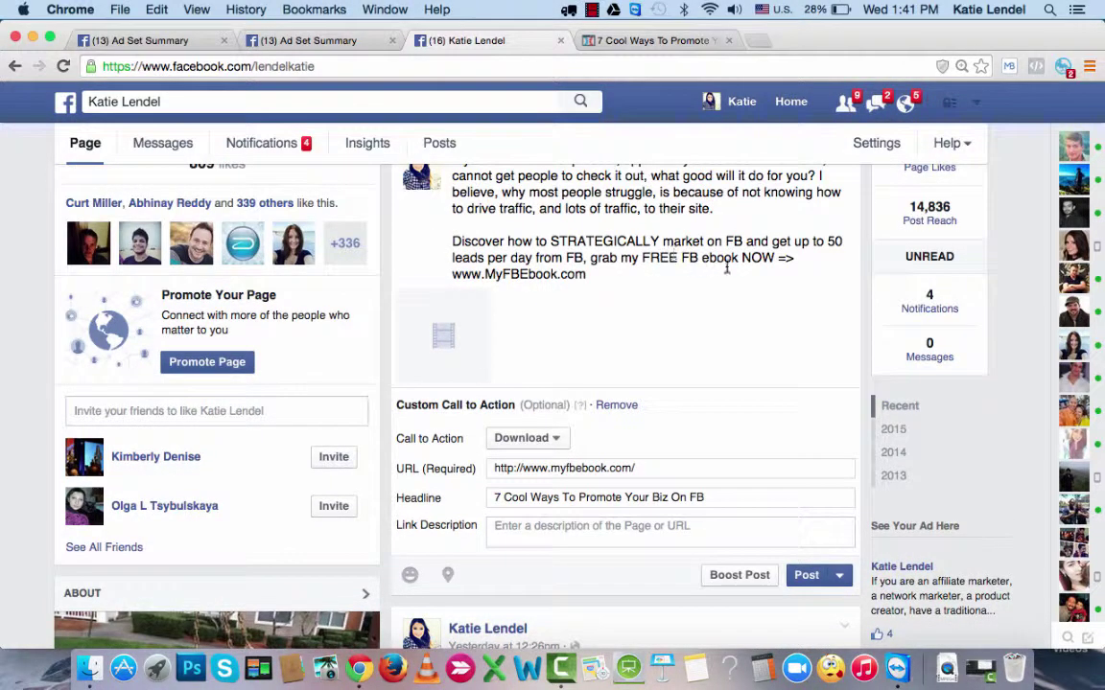
left_click_drag(449, 242, 776, 252)
key("super+c")
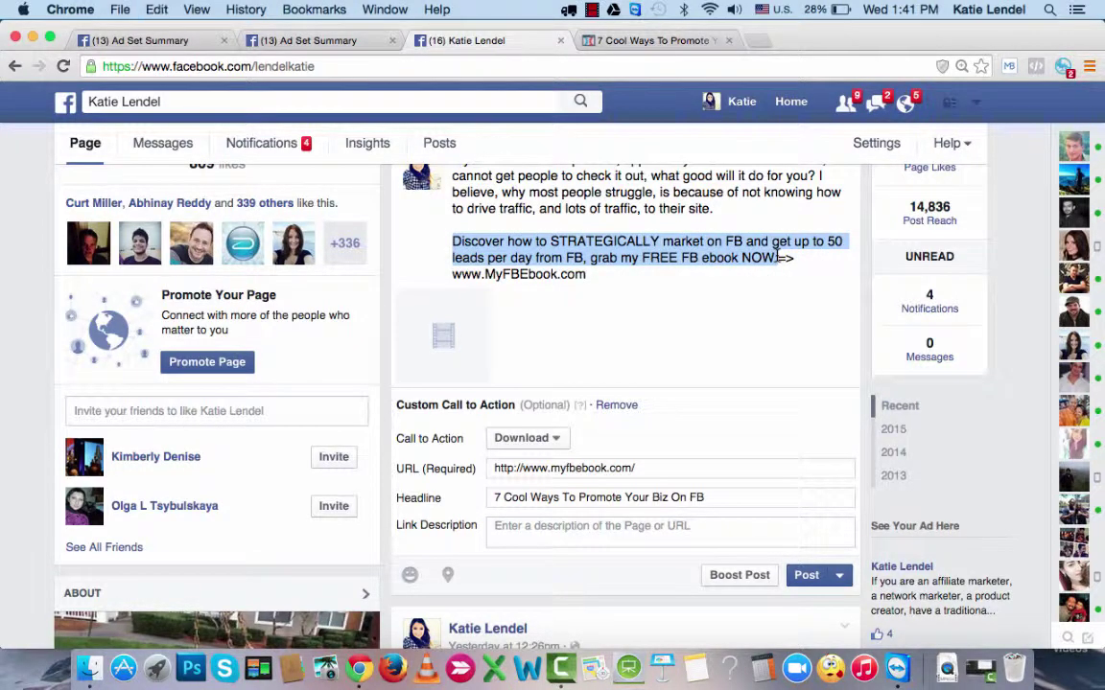
left_click(591, 540)
key("super+v")
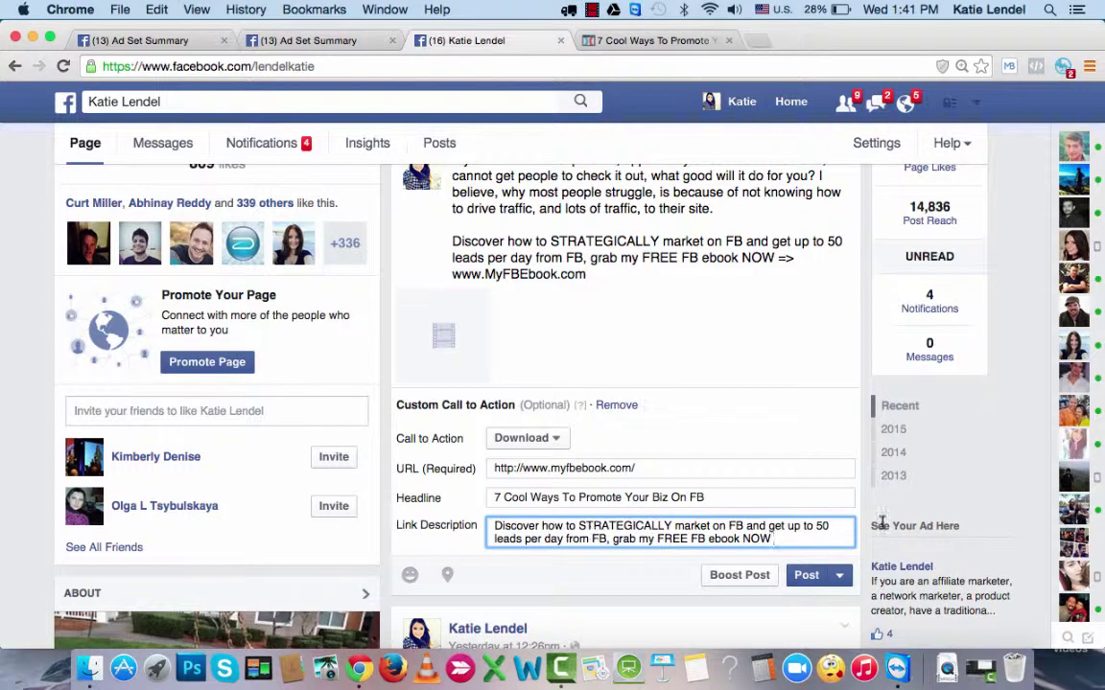
left_click(807, 580)
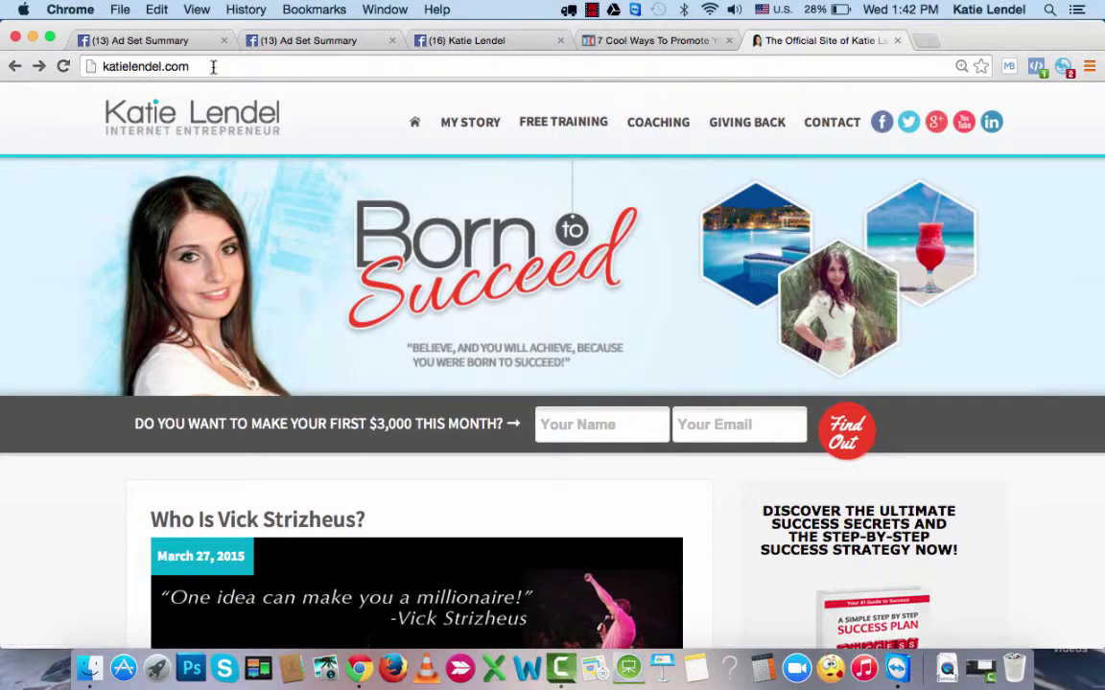
- Open the personal website's free training page and look through its Facebook ad lessons down to the fan page tutorial
left_click(543, 129)
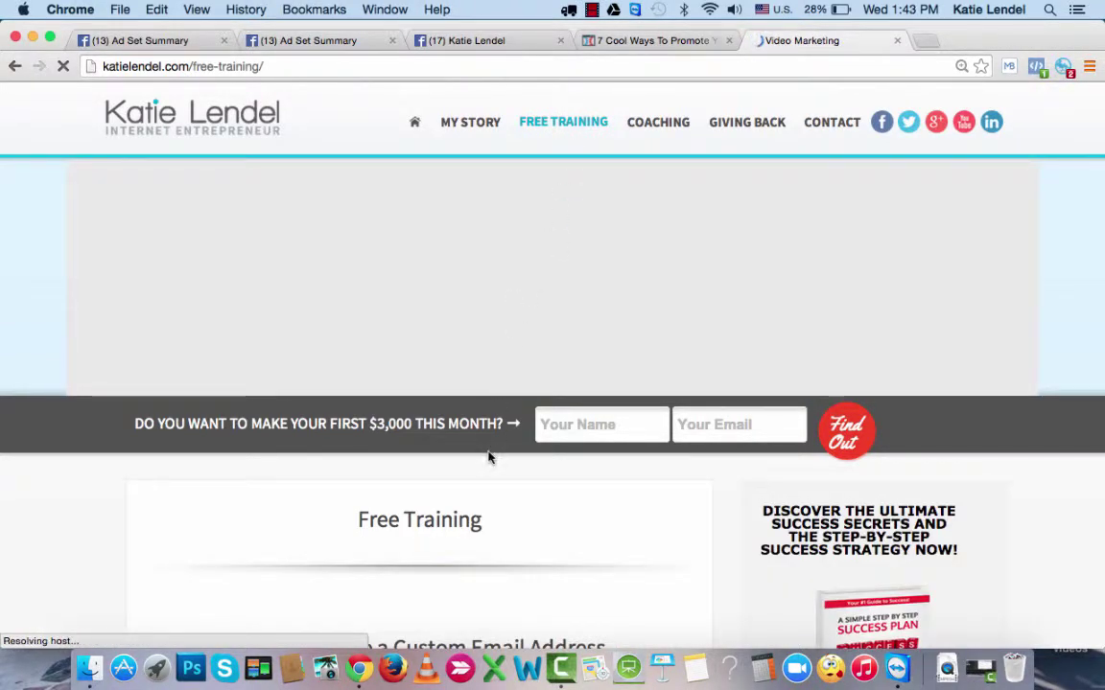
scroll(488, 458, "down", 2)
scroll(488, 458, "down", 10)
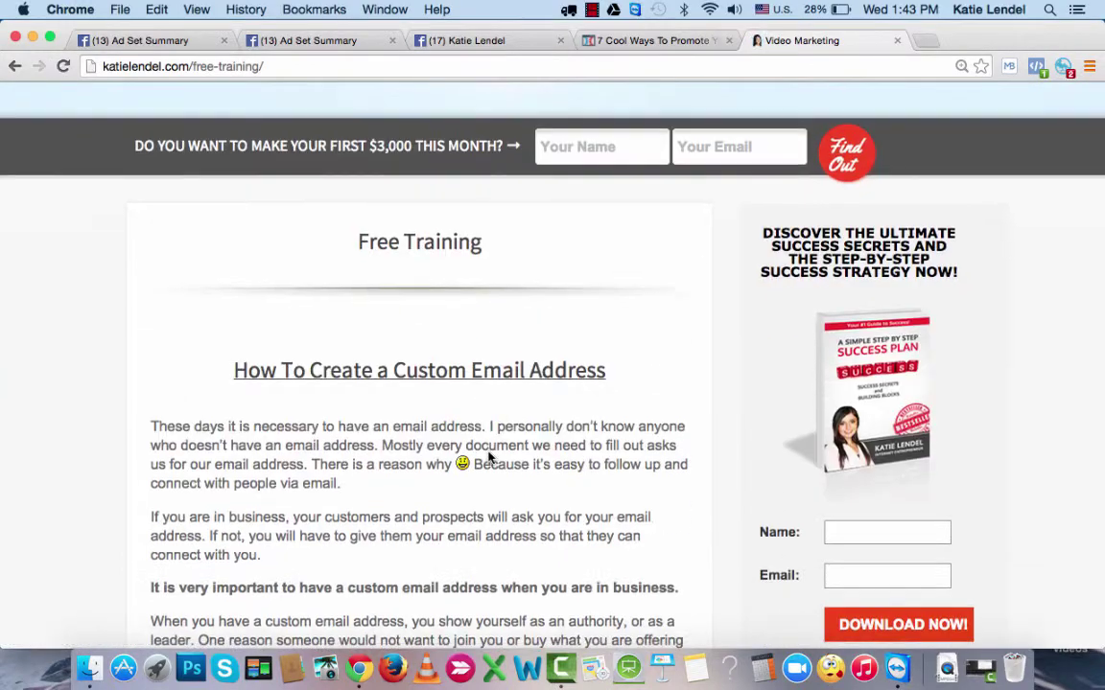
scroll(488, 458, "down", 12)
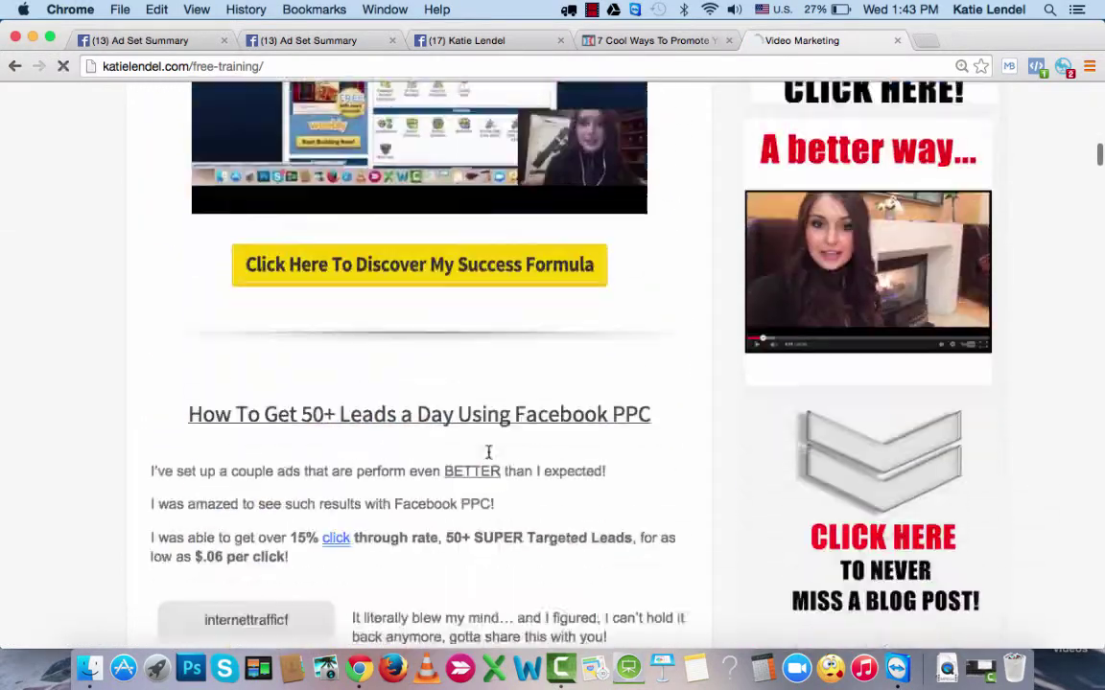
scroll(489, 459, "down", 15)
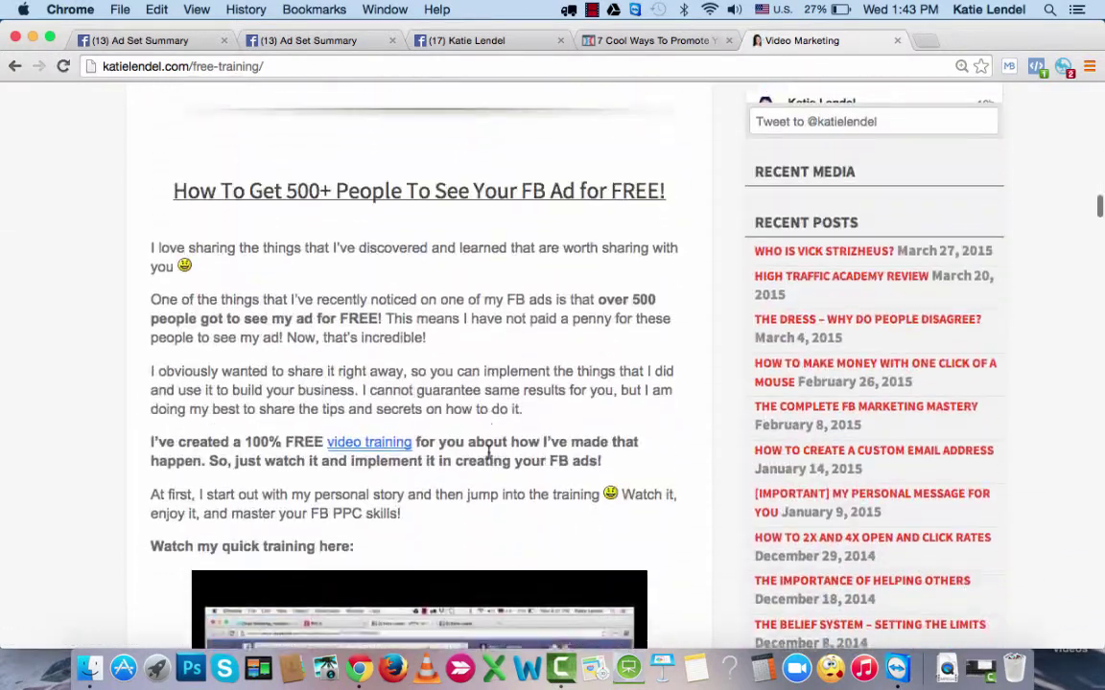
scroll(488, 456, "down", 15)
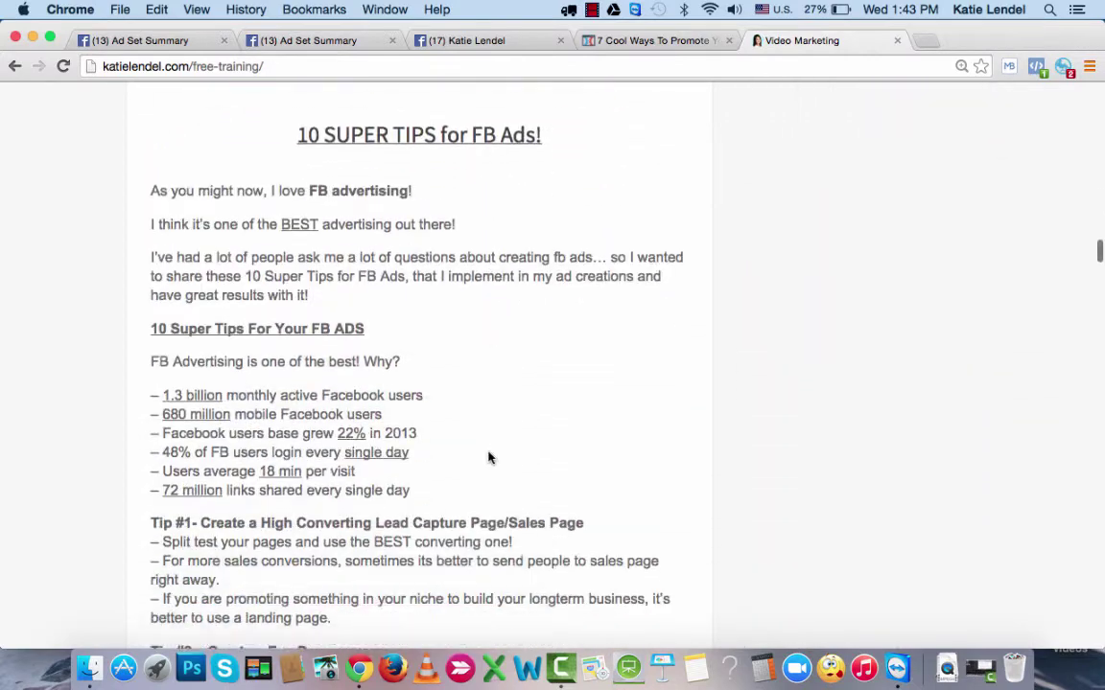
scroll(488, 459, "down", 10)
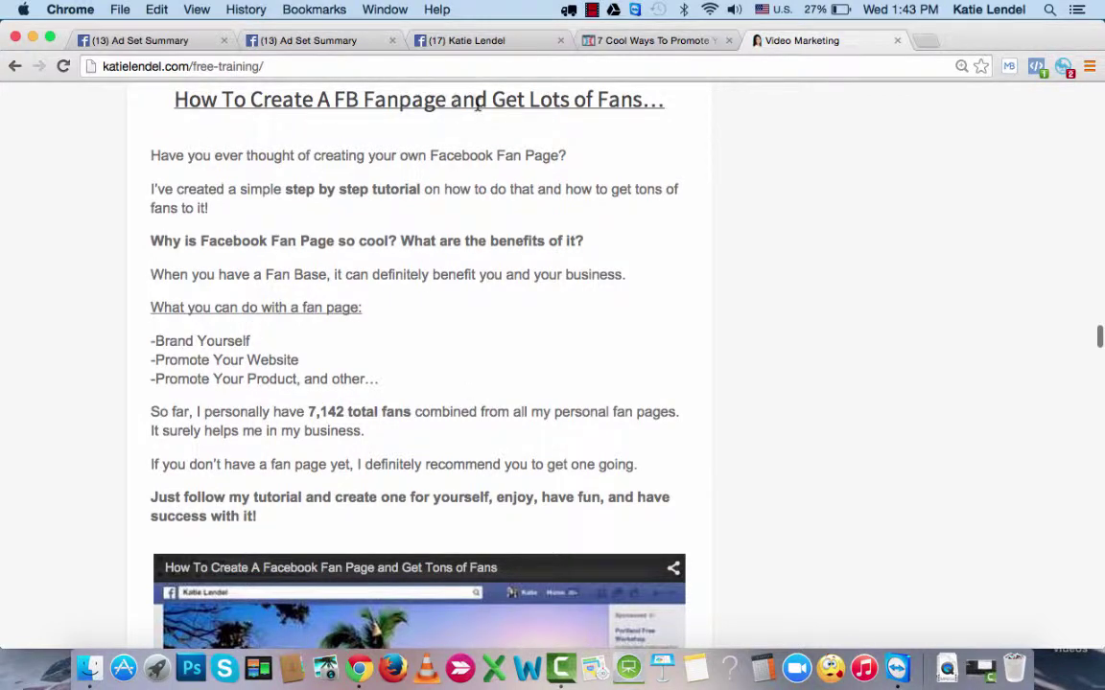
scroll(518, 355, "down", 8)
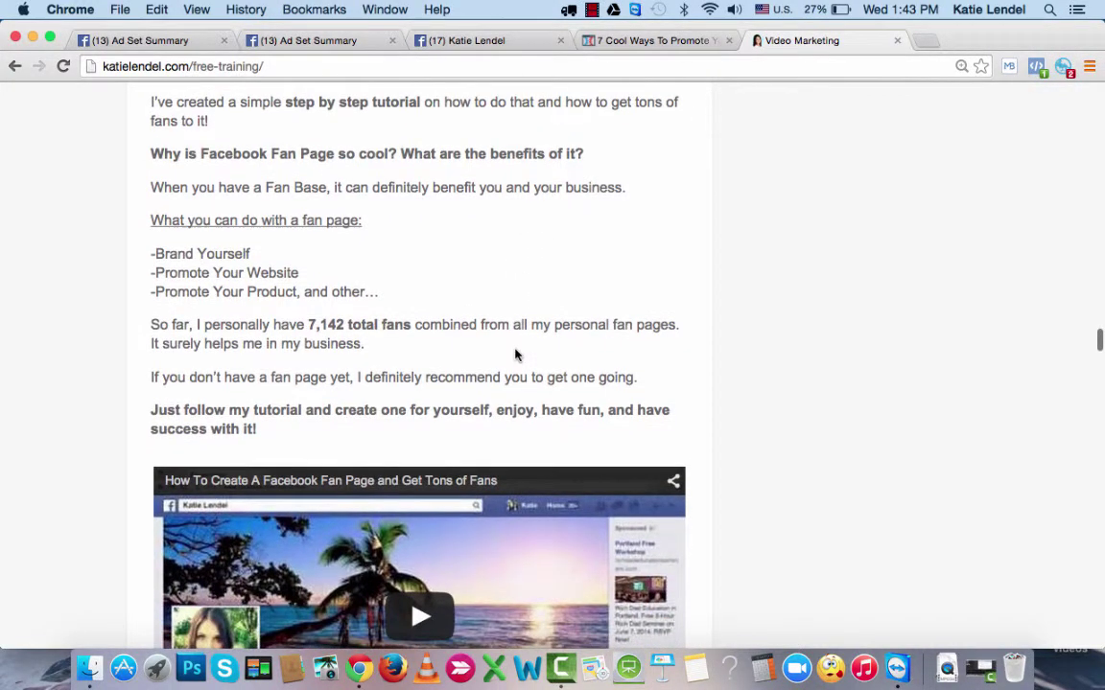
scroll(517, 356, "up", 2)
scroll(516, 353, "up", 3)
scroll(514, 357, "down", 5)
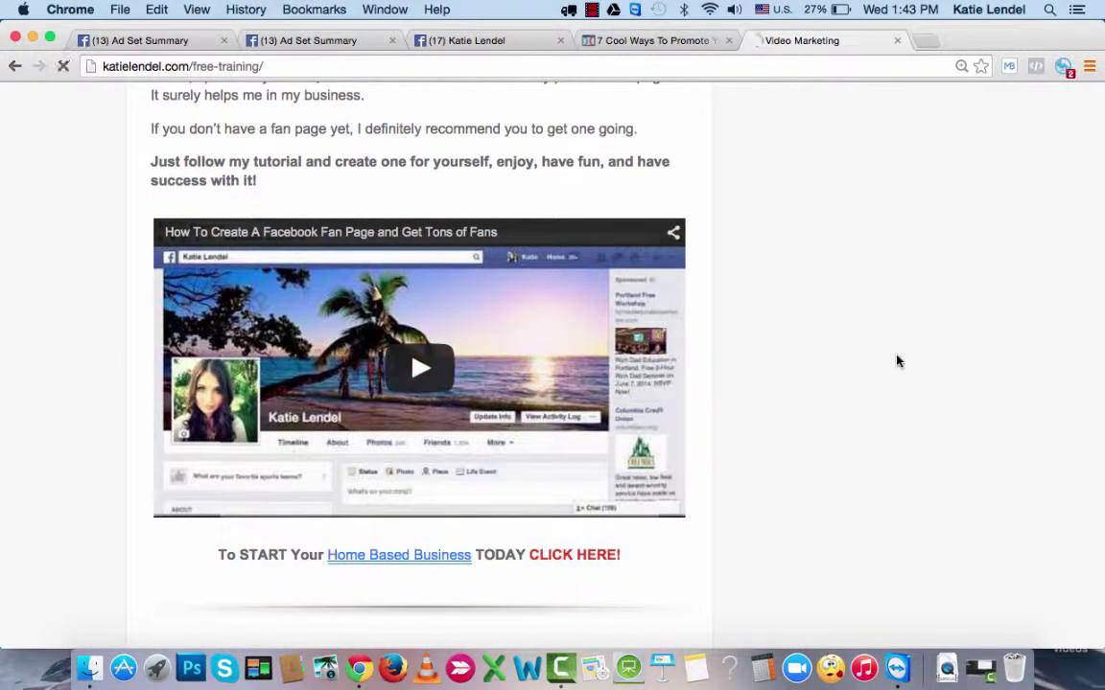
- Return to the Facebook page, dismiss the video processing notice, and reload the page
left_click(470, 42)
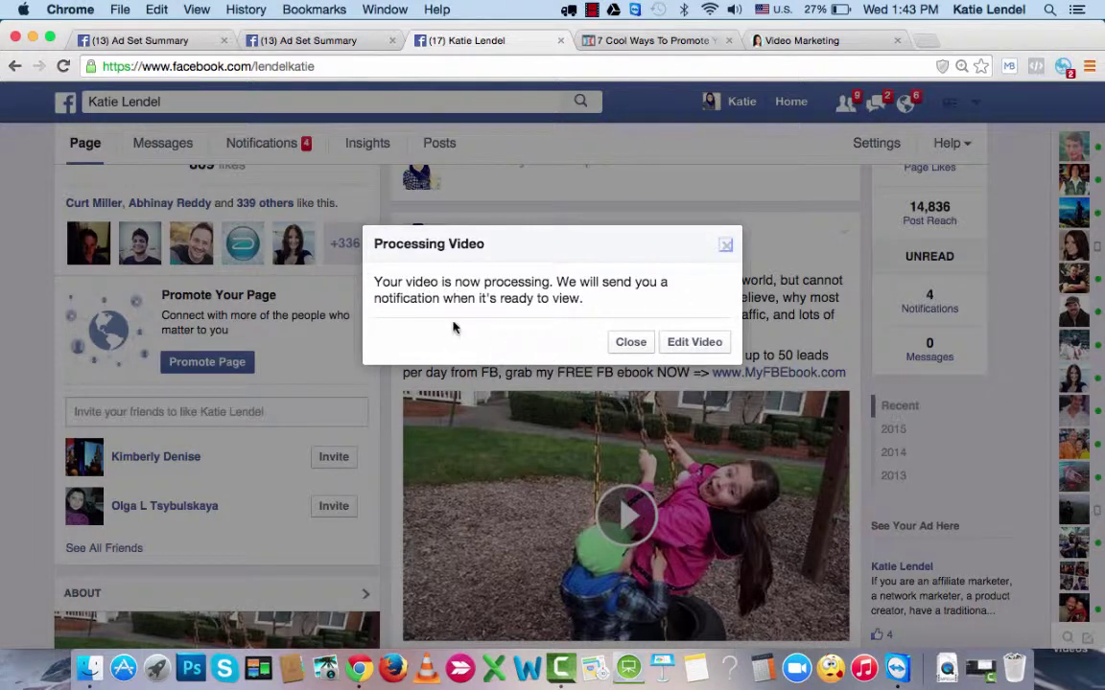
left_click(630, 341)
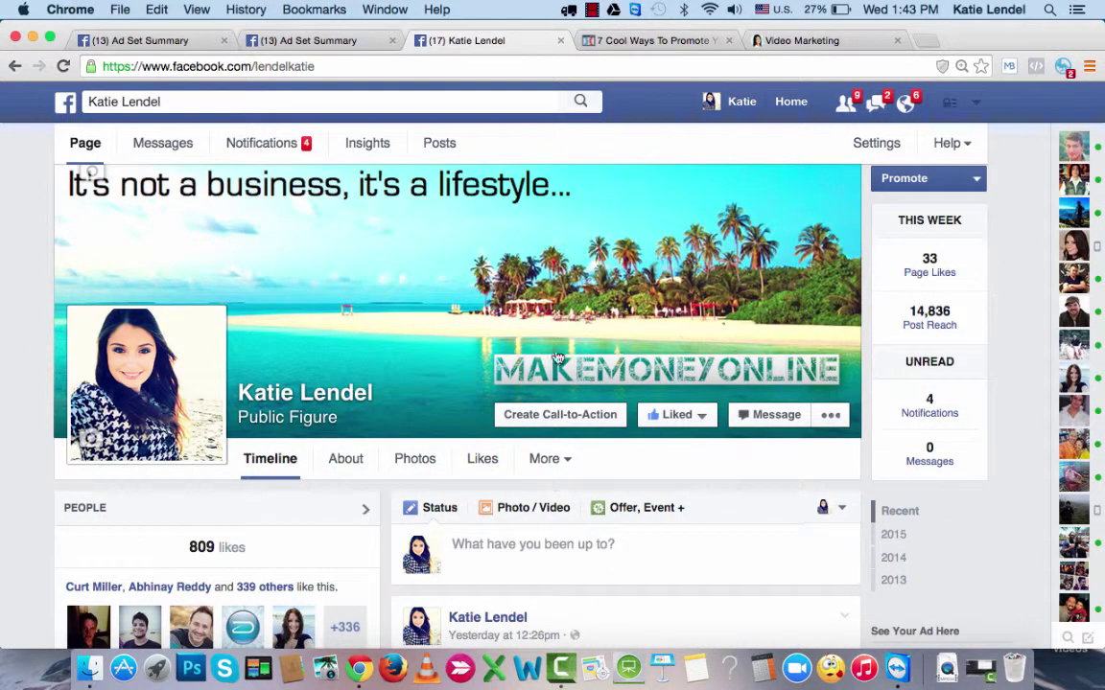
left_click(457, 65)
key("Return")
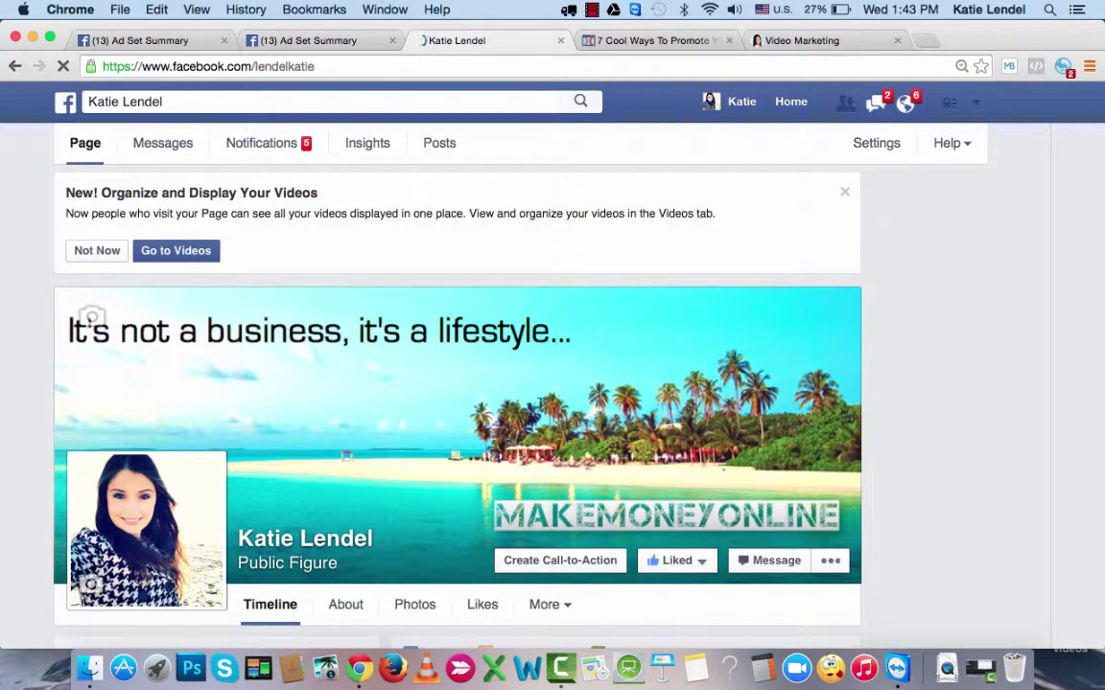
- Examine the newly published video post on the page's timeline, including its caption and video playback
scroll(661, 359, "down", 2)
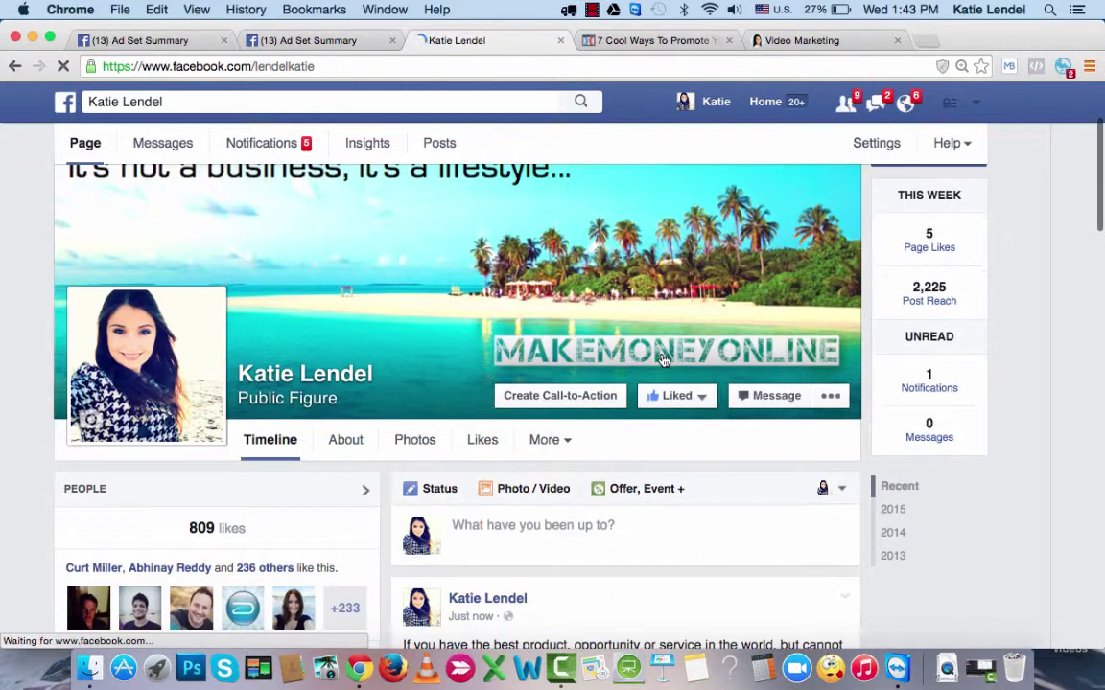
scroll(661, 359, "down", 2)
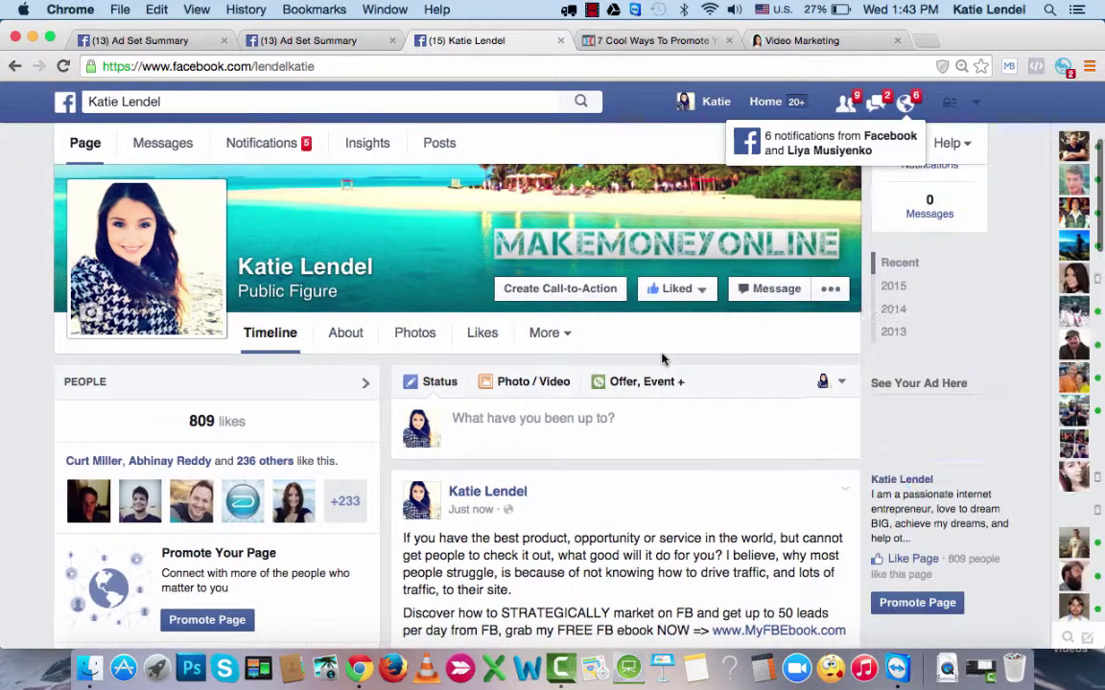
scroll(662, 358, "down", 5)
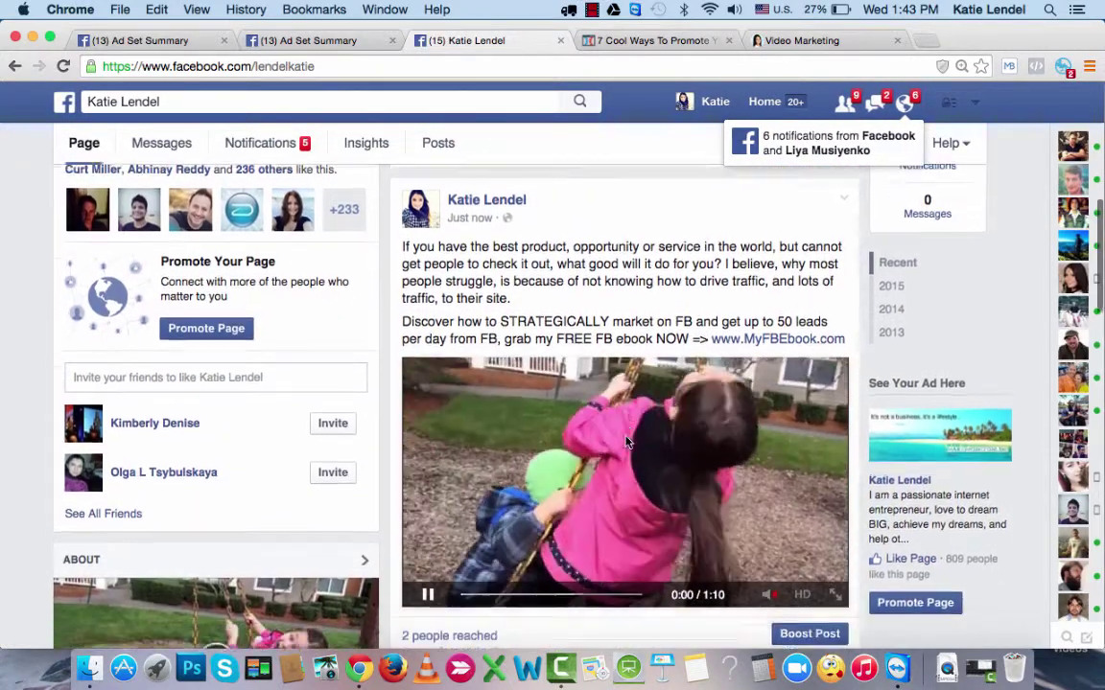
scroll(629, 442, "down", 1)
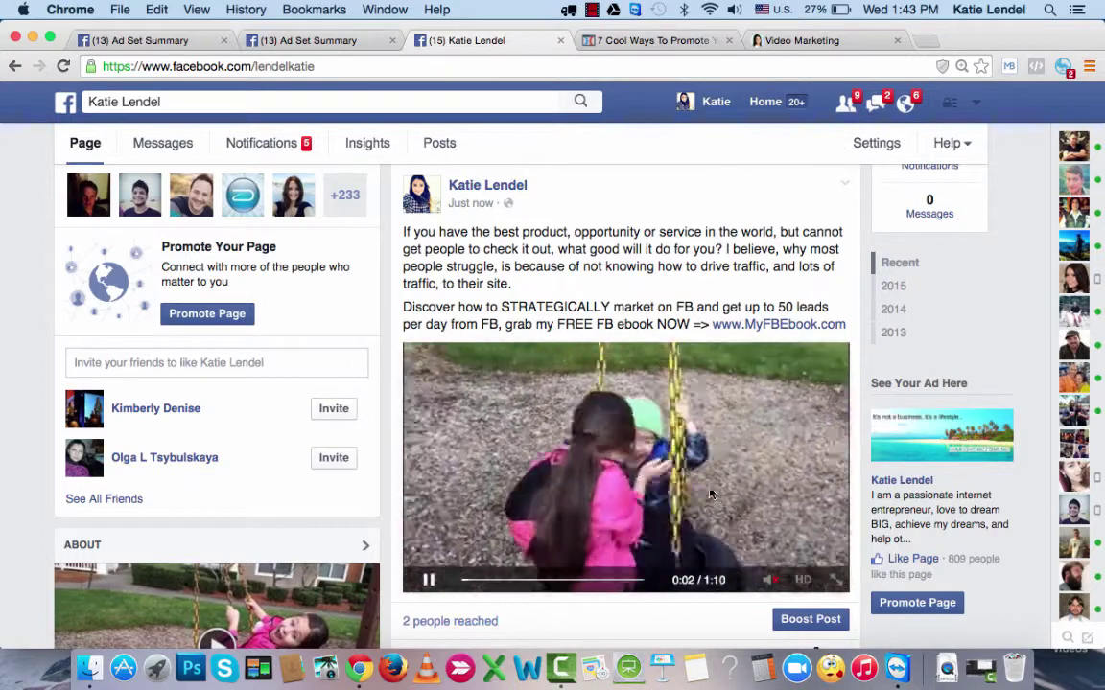
scroll(710, 494, "down", 2)
scroll(711, 494, "up", 2)
scroll(711, 493, "down", 1)
scroll(711, 494, "up", 1)
scroll(706, 528, "down", 2)
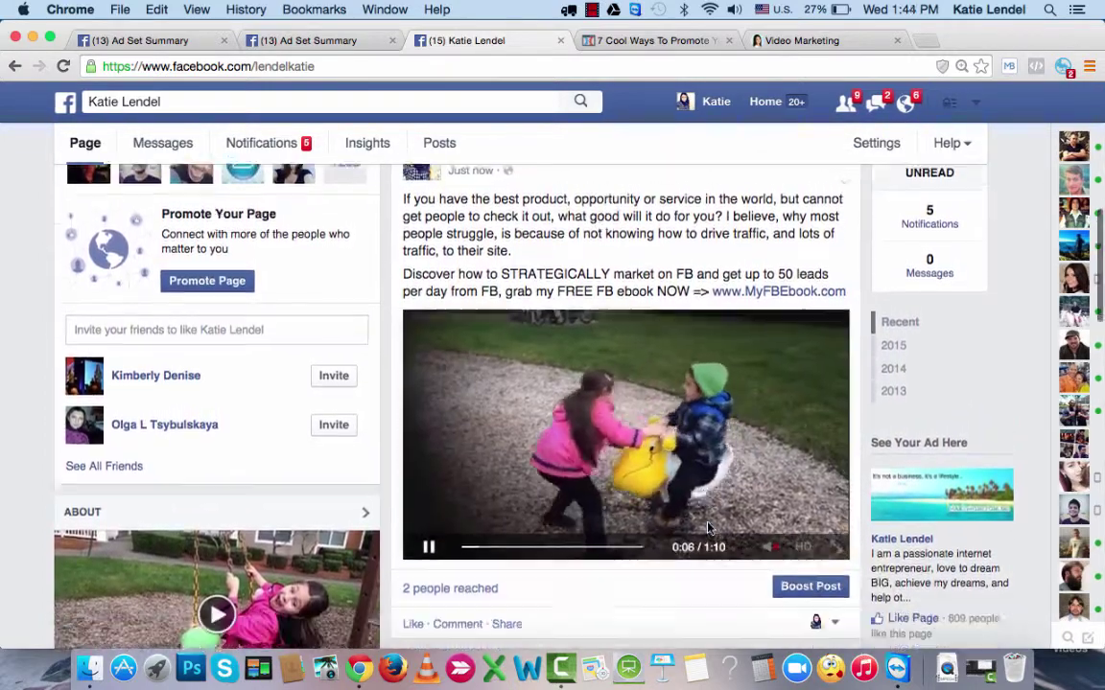
- Open the boost settings for the new video post and review the audience, conversion pixel, budget and duration options
scroll(707, 526, "down", 5)
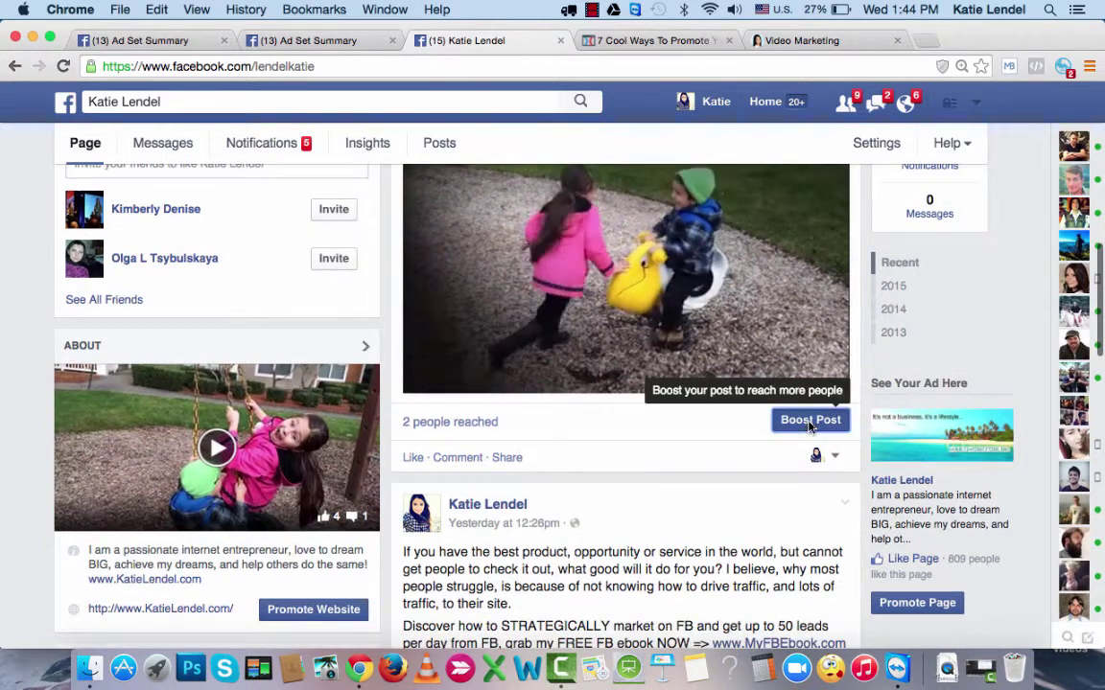
left_click(810, 420)
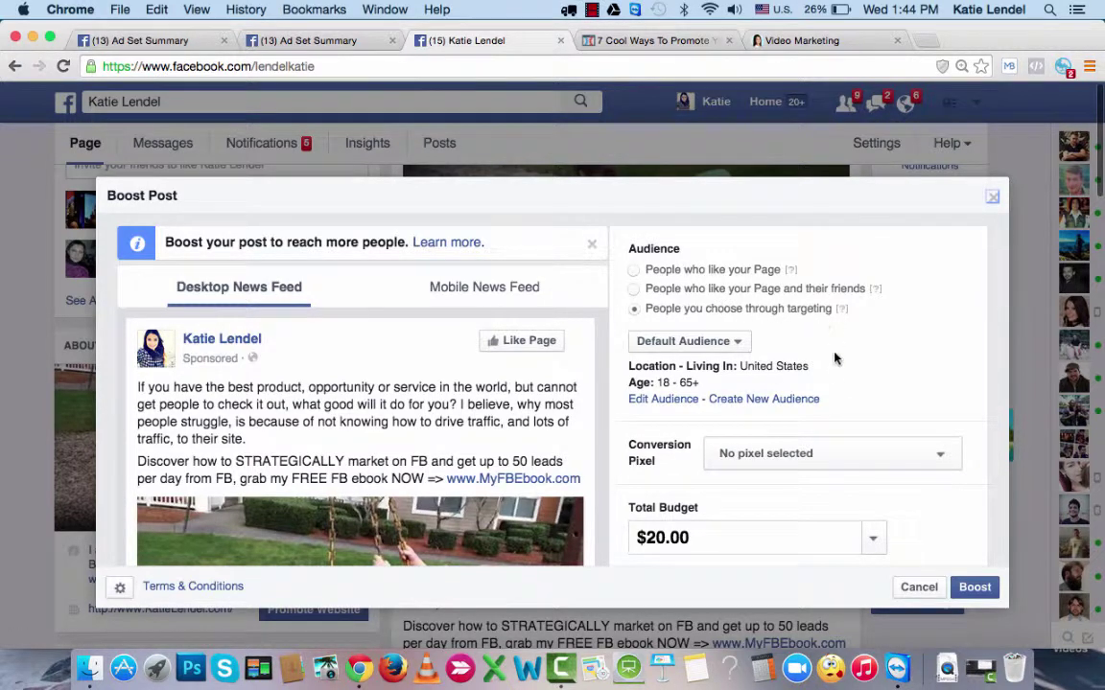
scroll(834, 360, "down", 3)
scroll(833, 362, "up", 3)
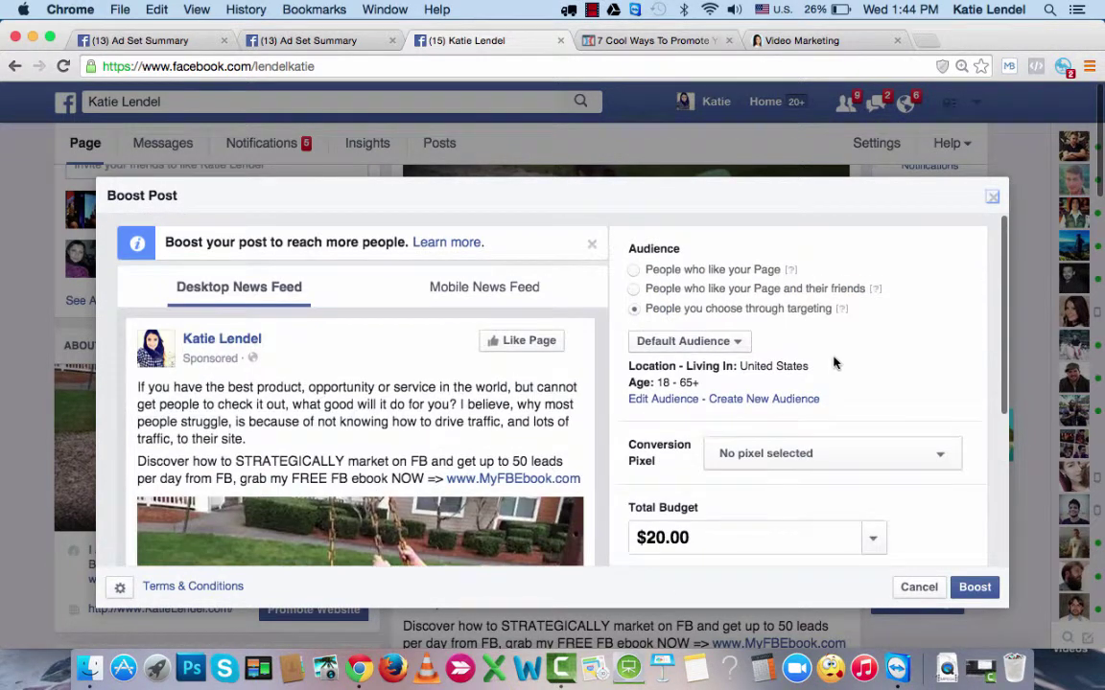
scroll(687, 434, "down", 3)
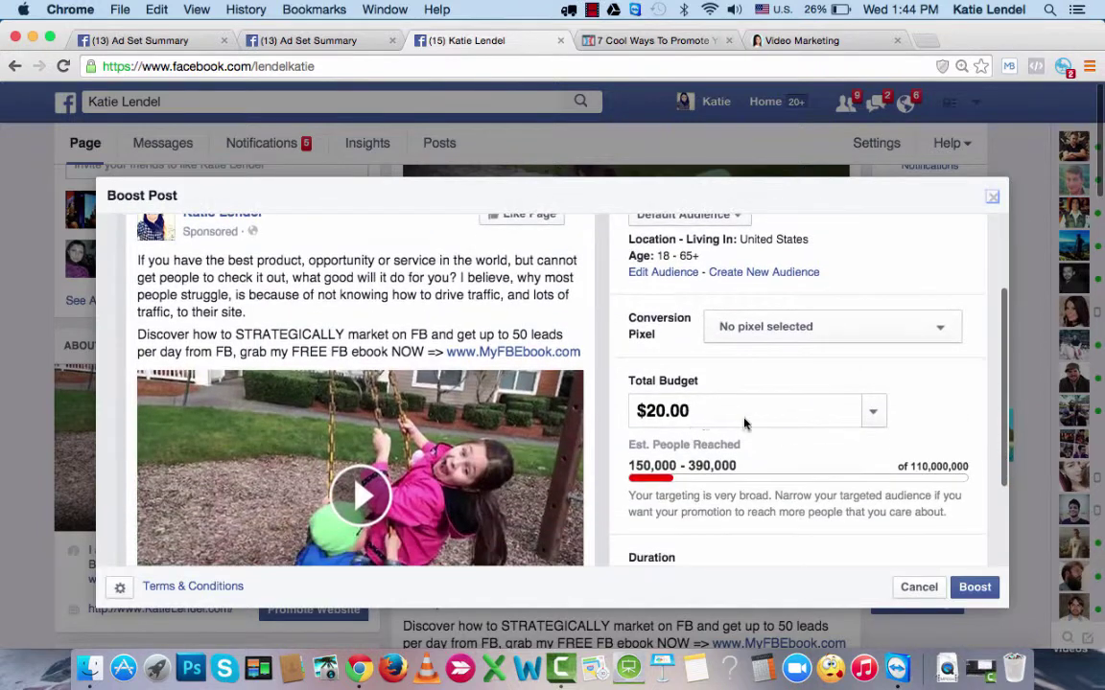
scroll(787, 518, "down", 3)
scroll(738, 312, "up", 5)
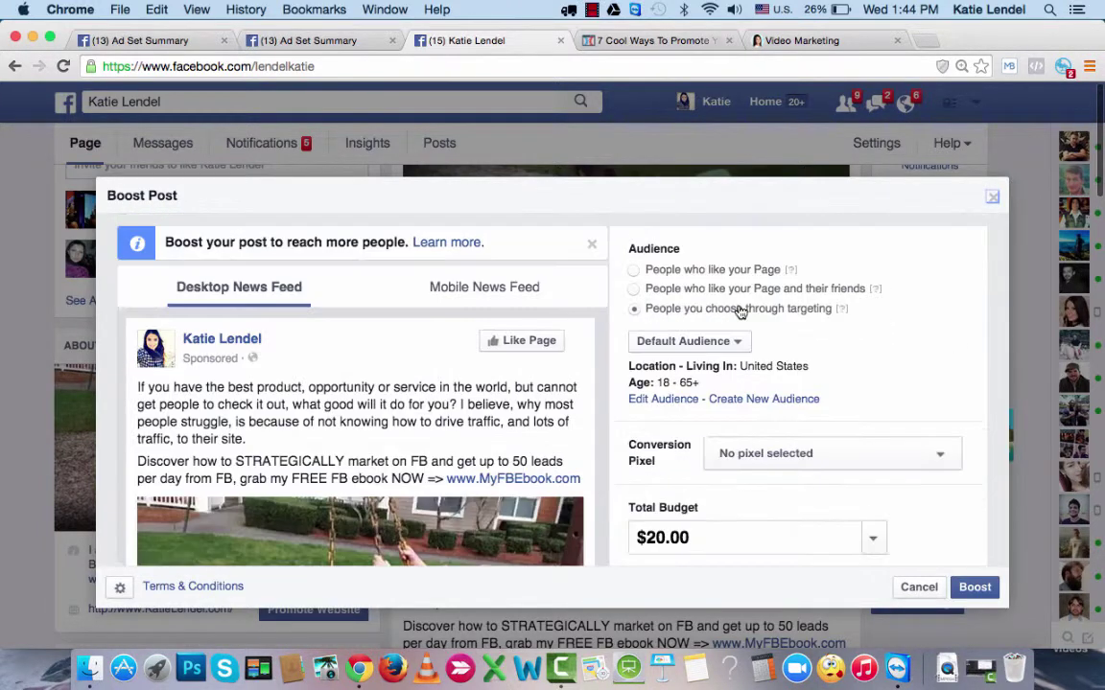
- Compare the page-fans-and-friends audience with the targeting option, and browse the saved audiences available for targeting
left_click(637, 289)
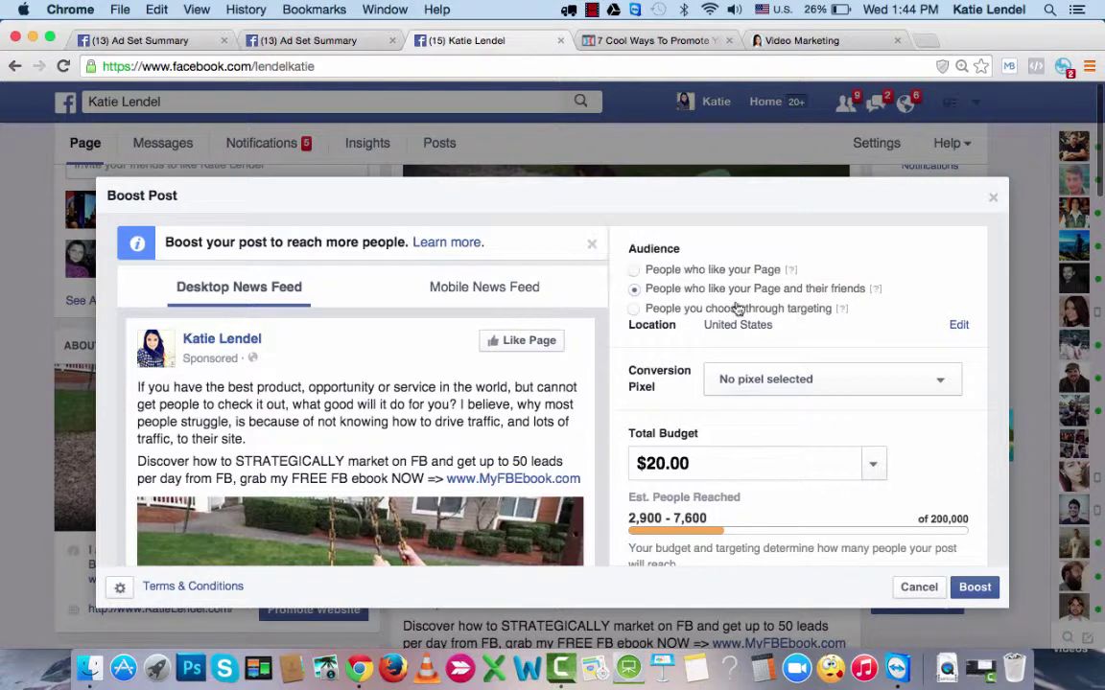
left_click(635, 310)
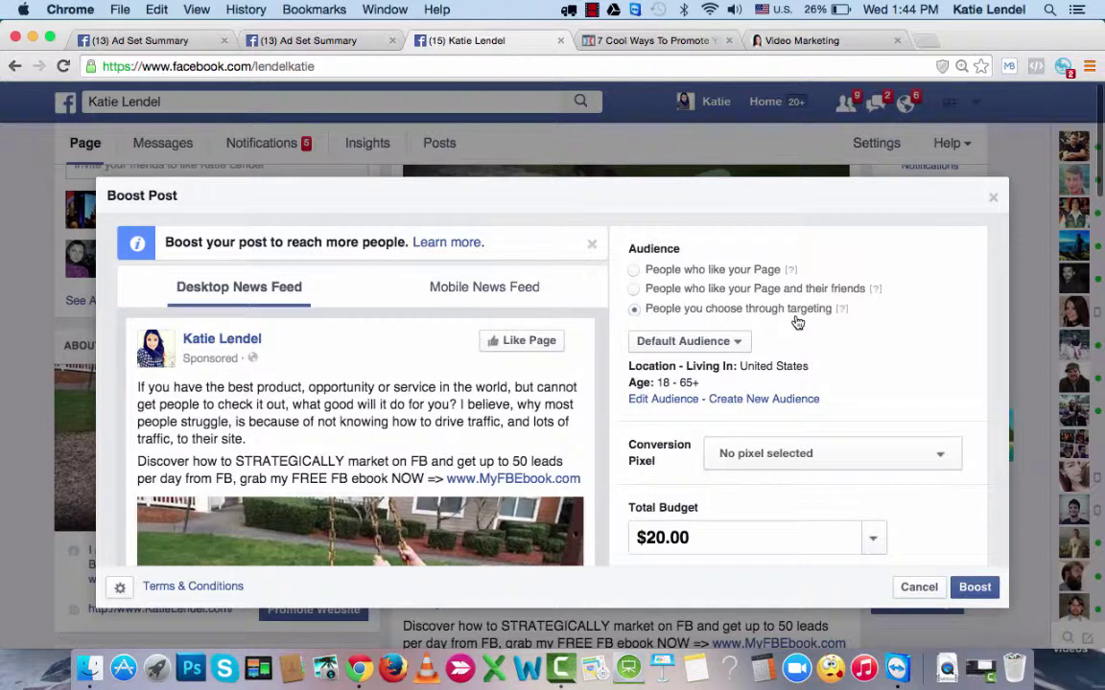
left_click(736, 343)
left_click(811, 326)
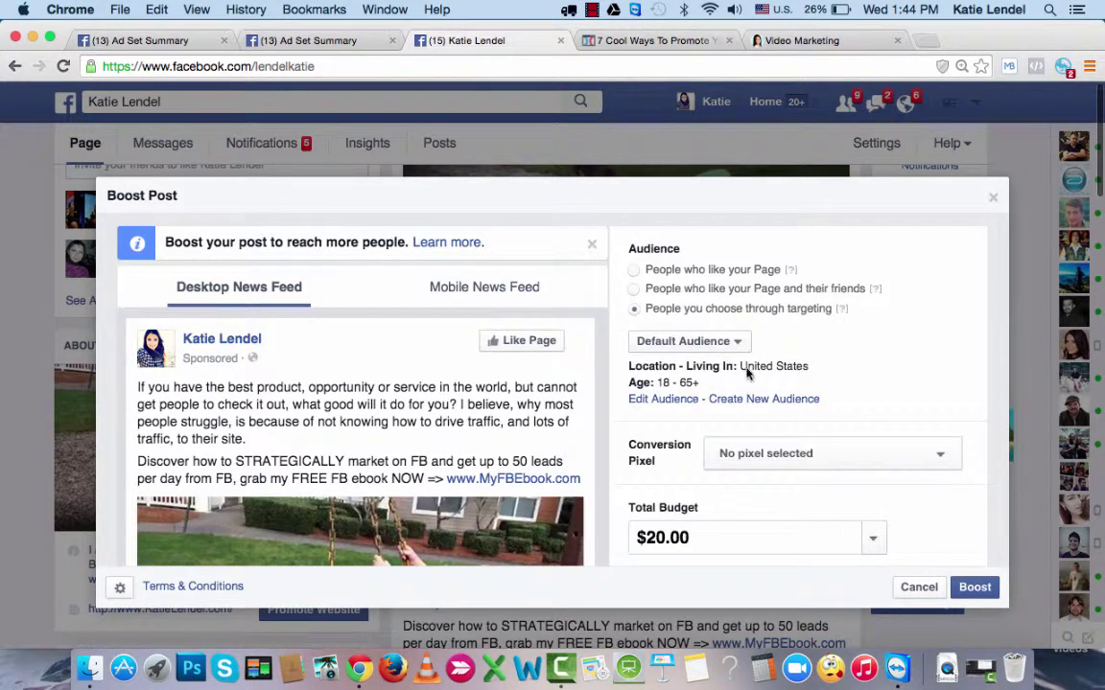
left_click(732, 342)
scroll(787, 491, "down", 10)
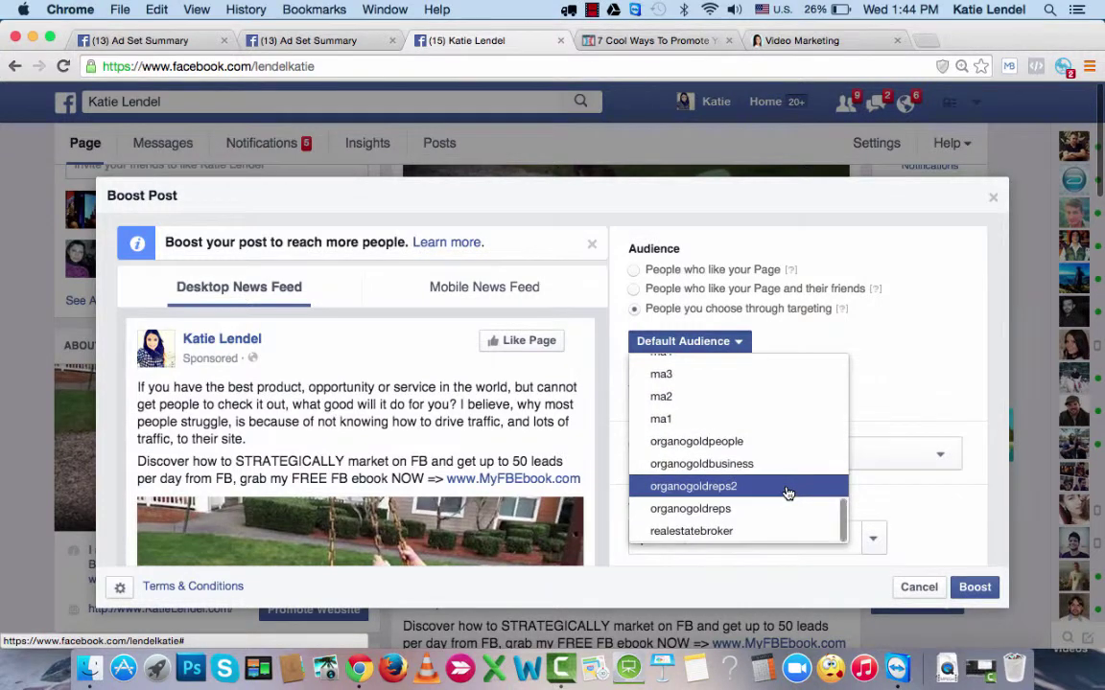
scroll(786, 492, "up", 10)
left_click(821, 317)
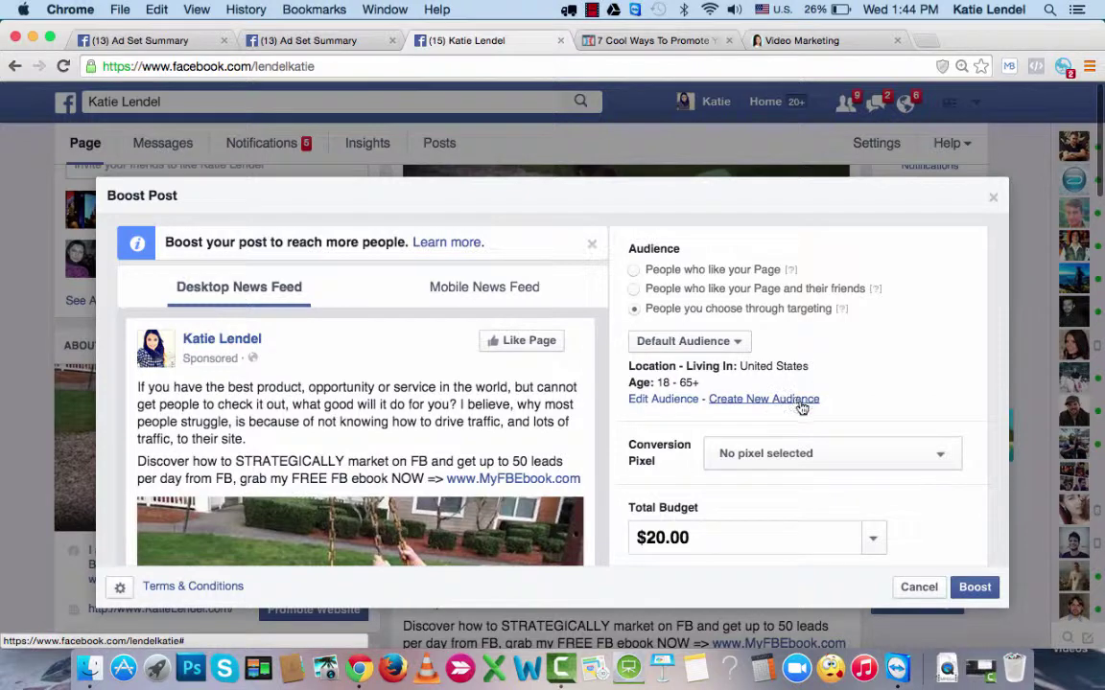
- Set the boost audience to people who like your Page and their friends
scroll(348, 323, "down", 3)
scroll(348, 323, "up", 2)
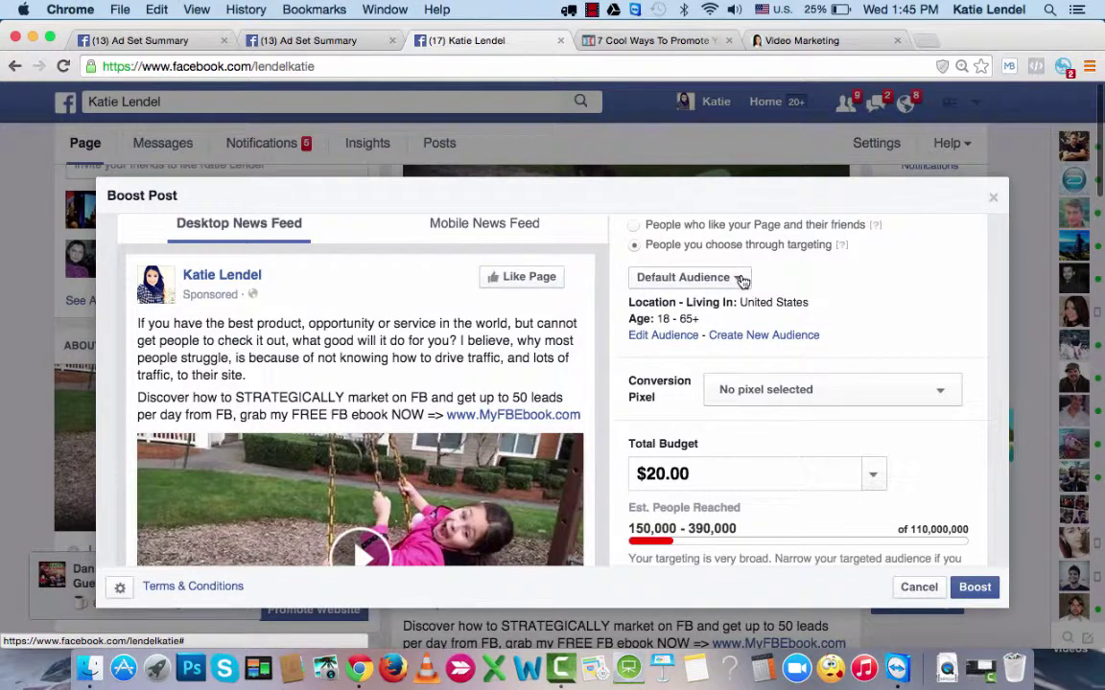
scroll(866, 273, "up", 2)
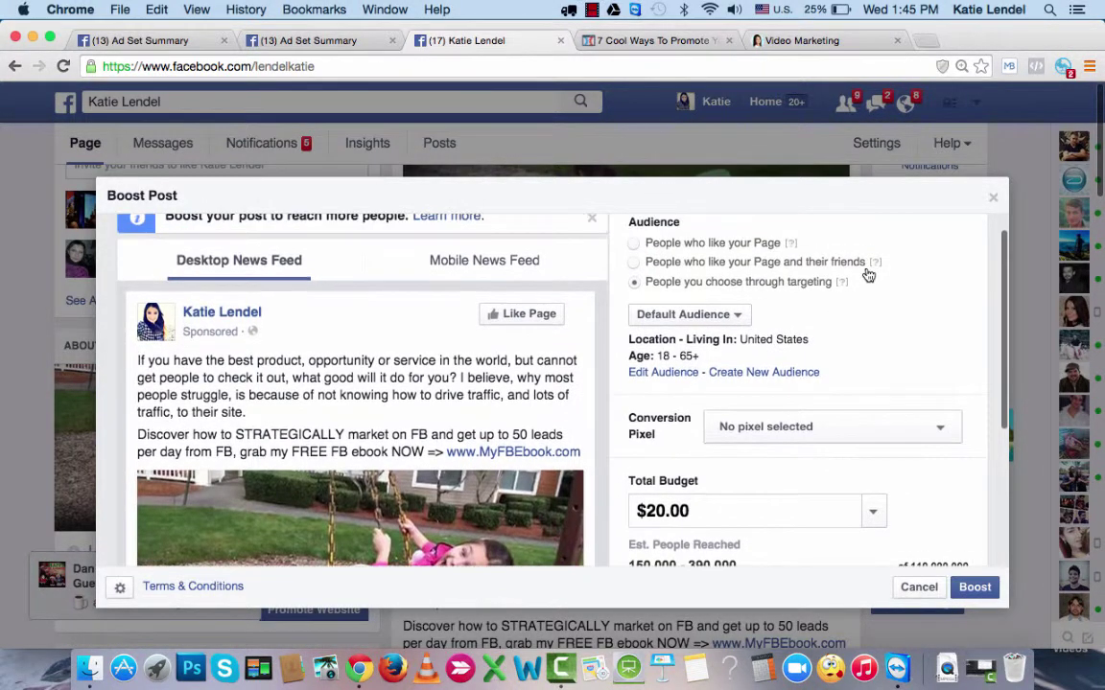
scroll(868, 277, "down", 1)
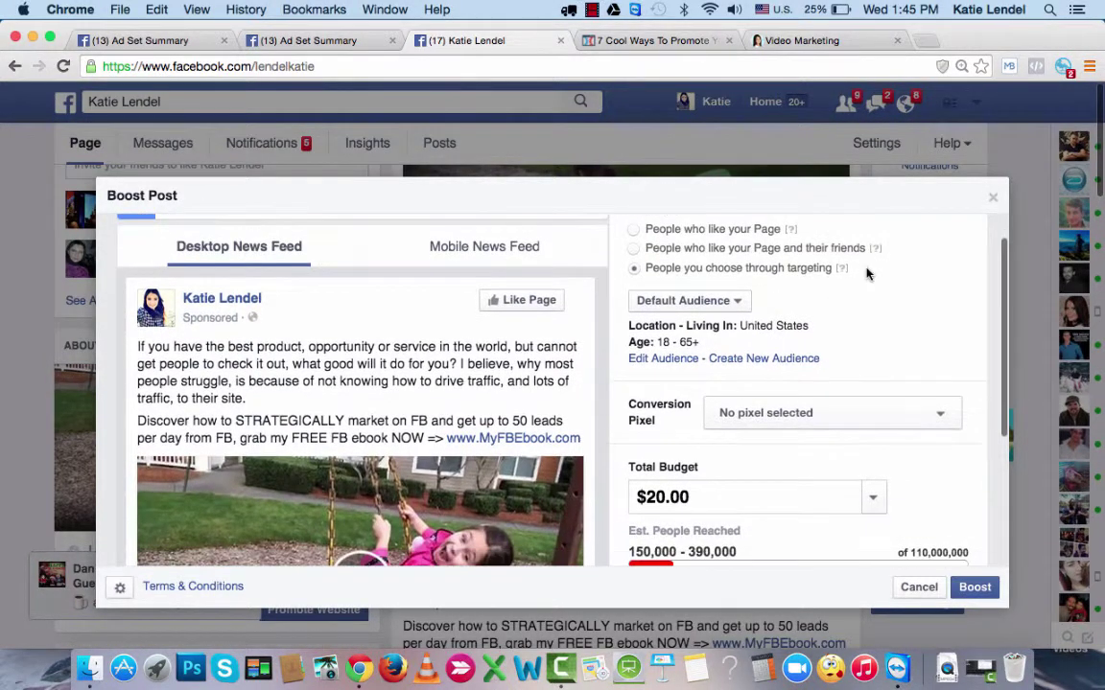
left_click(633, 249)
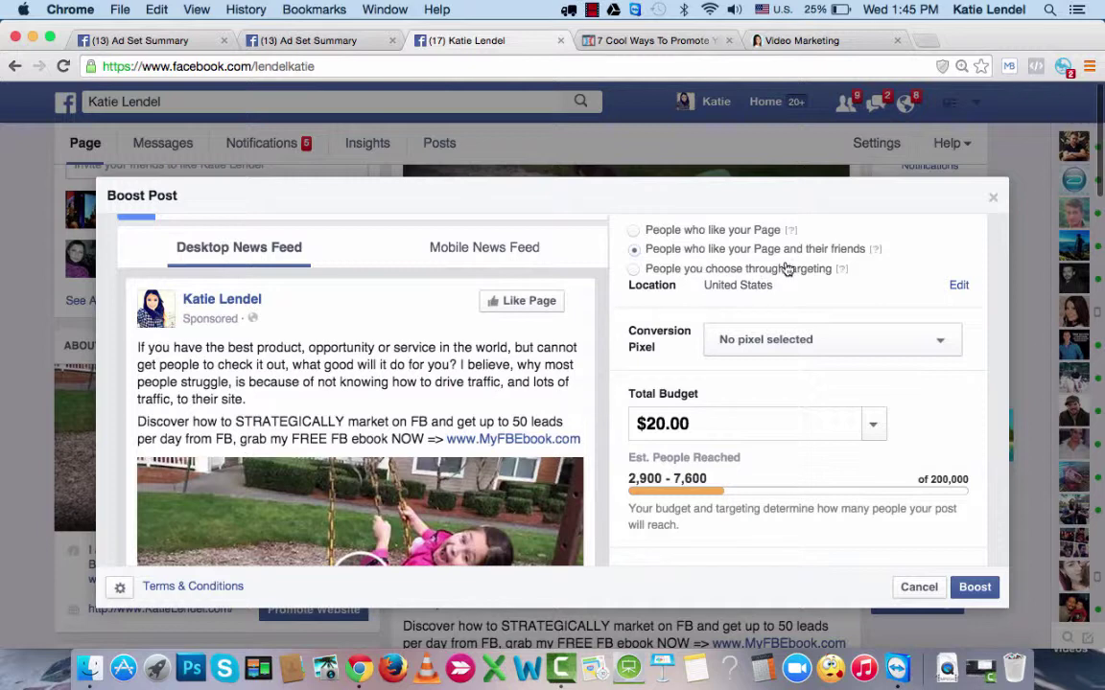
- Look through the available conversion pixels for the boost without selecting one
left_click(780, 354)
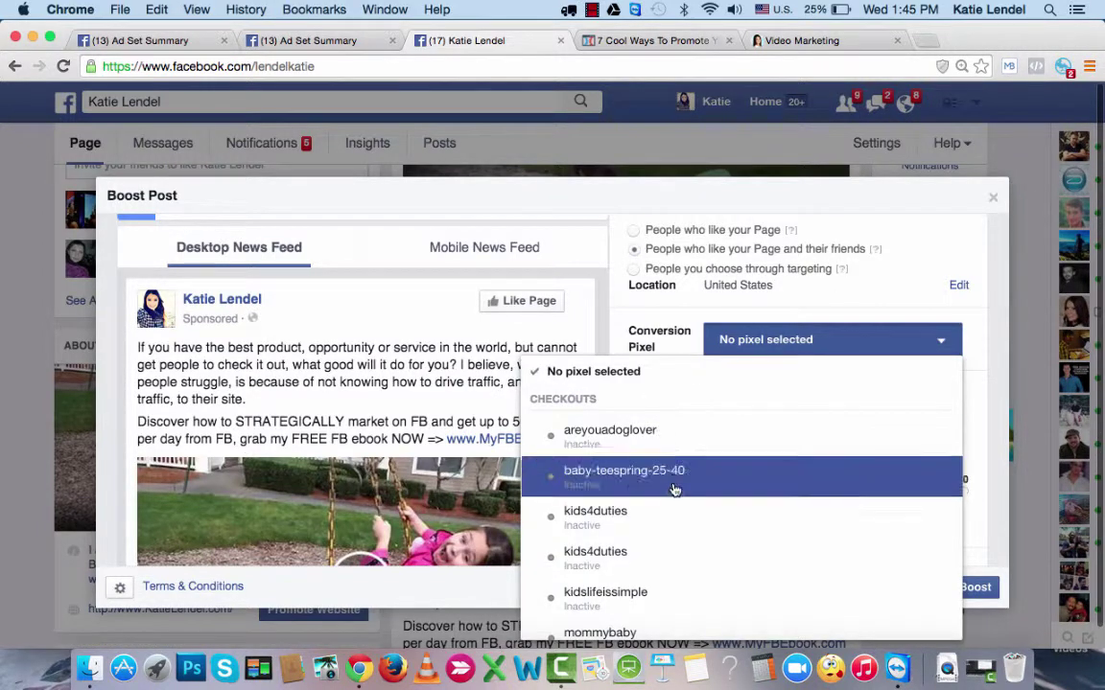
left_click(695, 334)
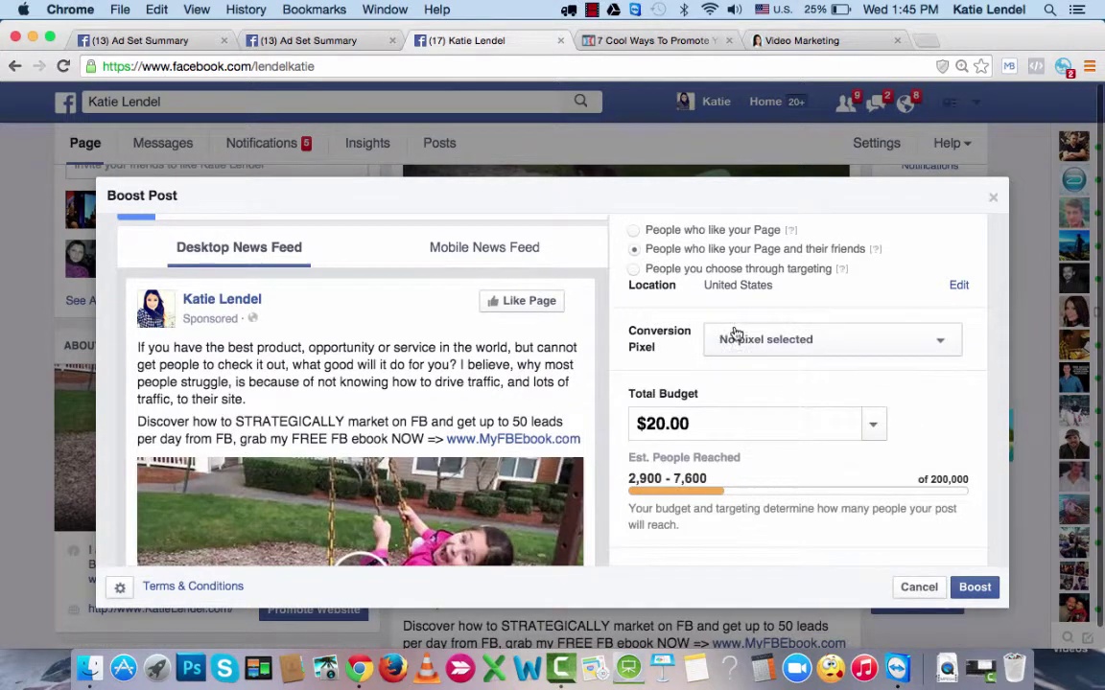
left_click(736, 343)
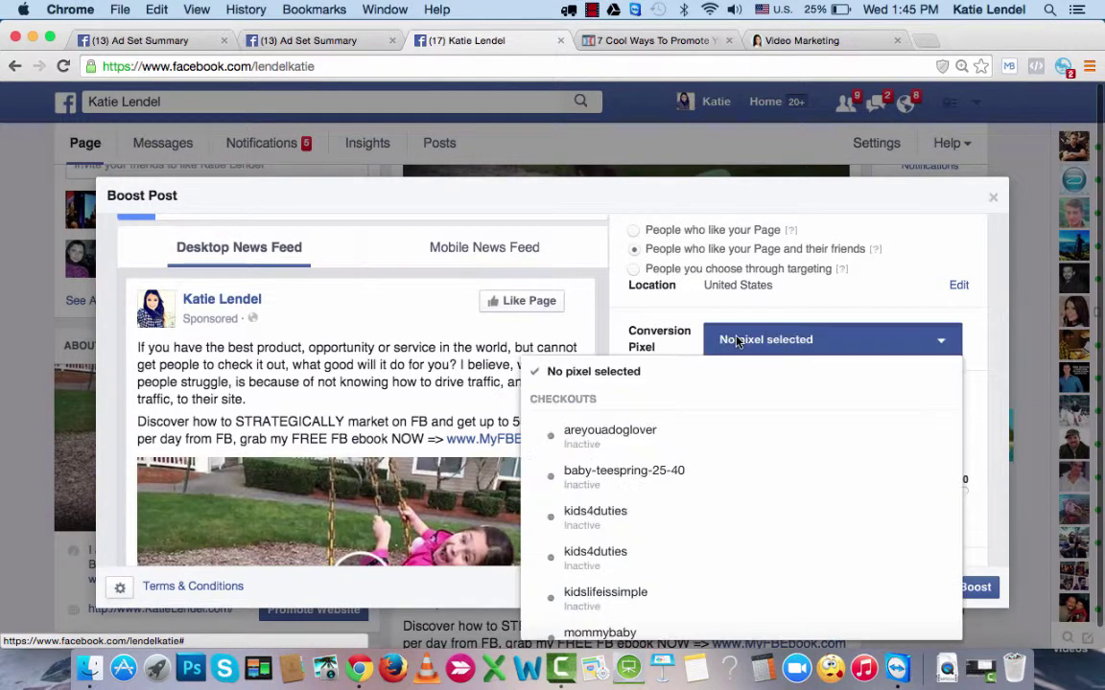
scroll(683, 537, "down", 3)
scroll(683, 537, "up", 5)
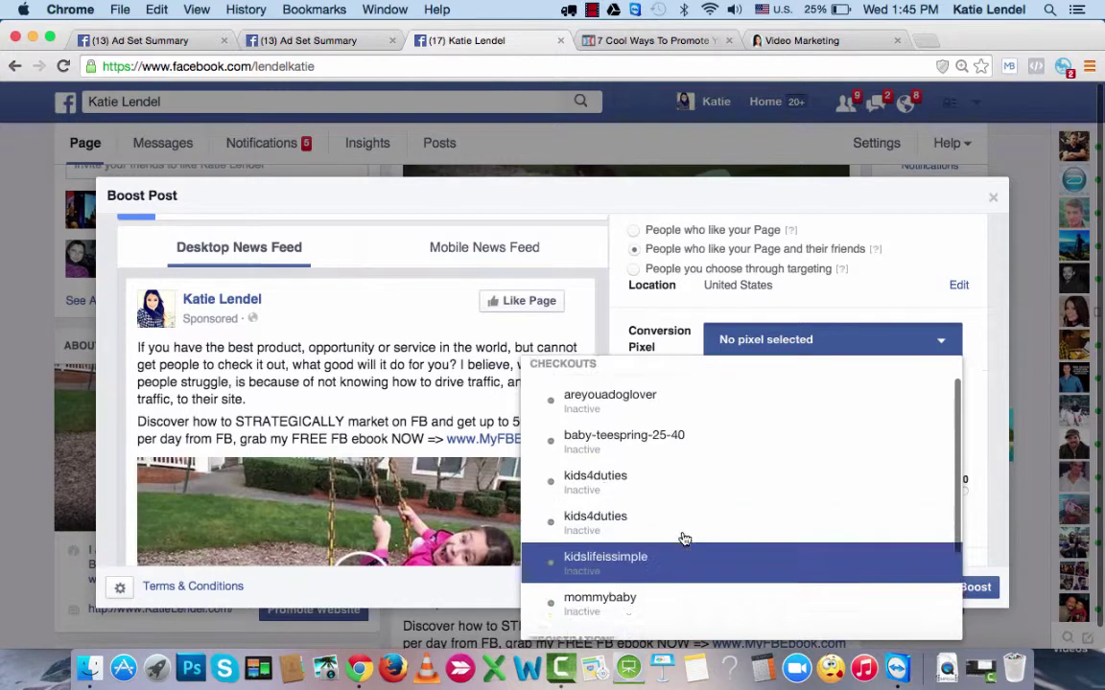
left_click(721, 342)
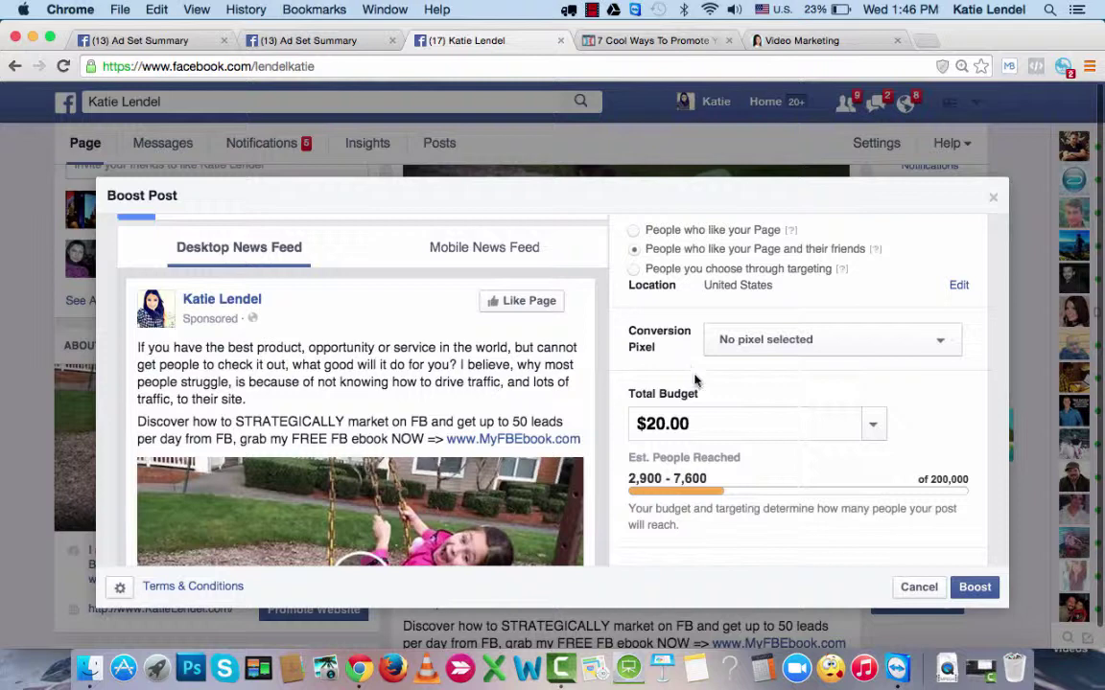
- Set the boost's total budget to $5.00 and choose a duration of 1 day
double_click(718, 420)
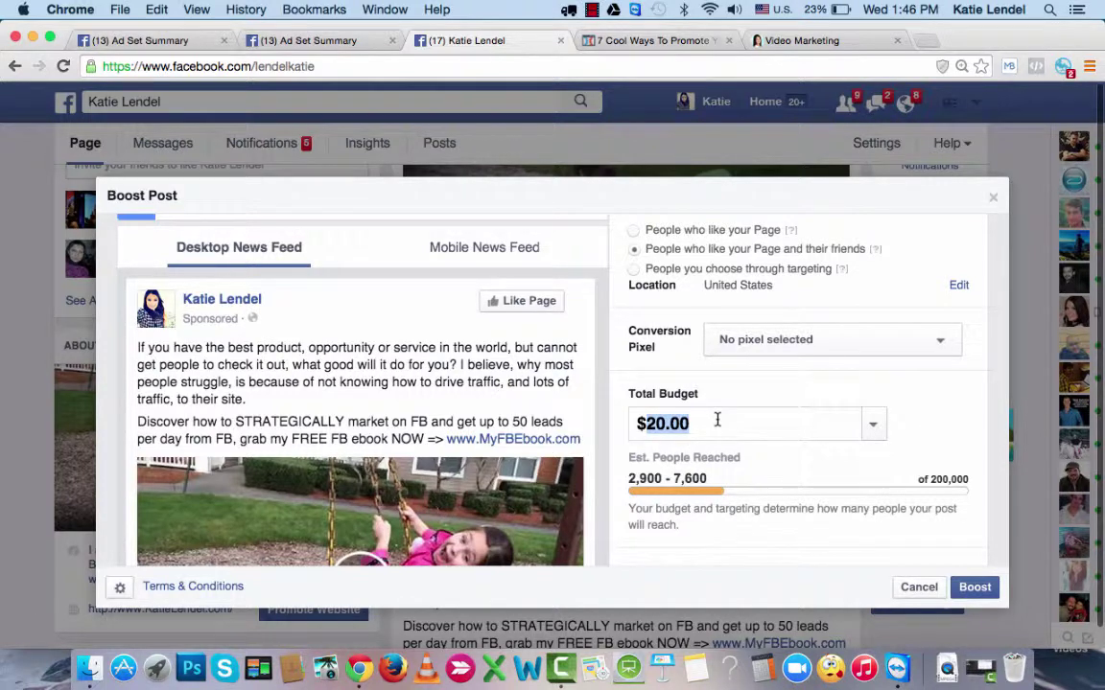
type("5.00")
scroll(738, 432, "down", 3)
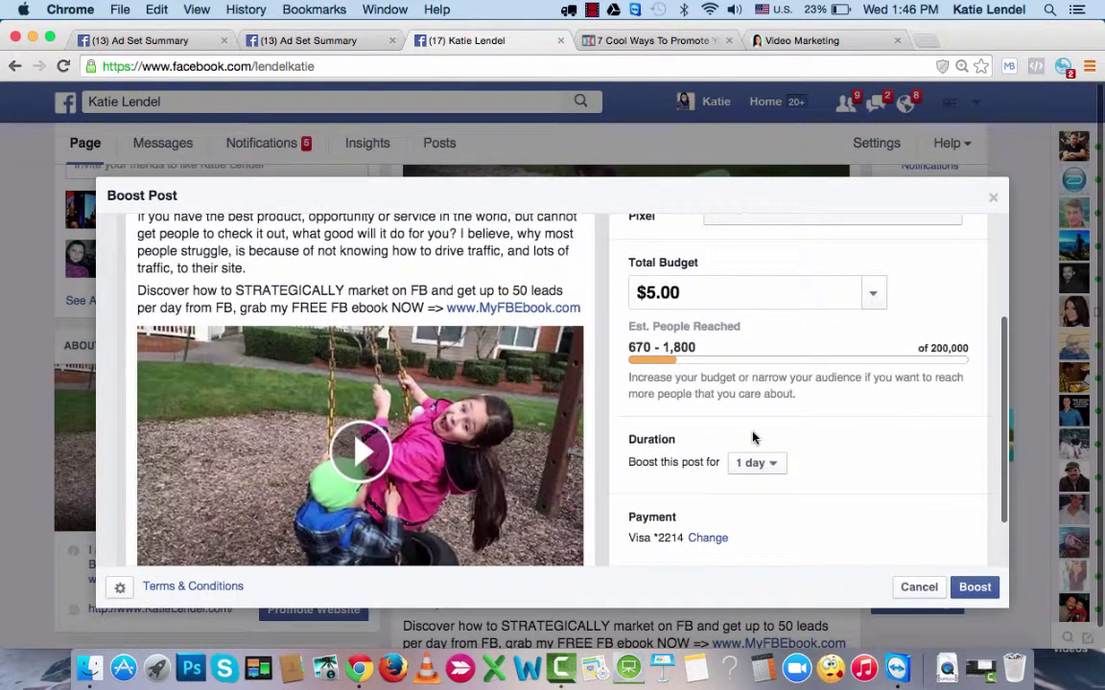
left_click(761, 464)
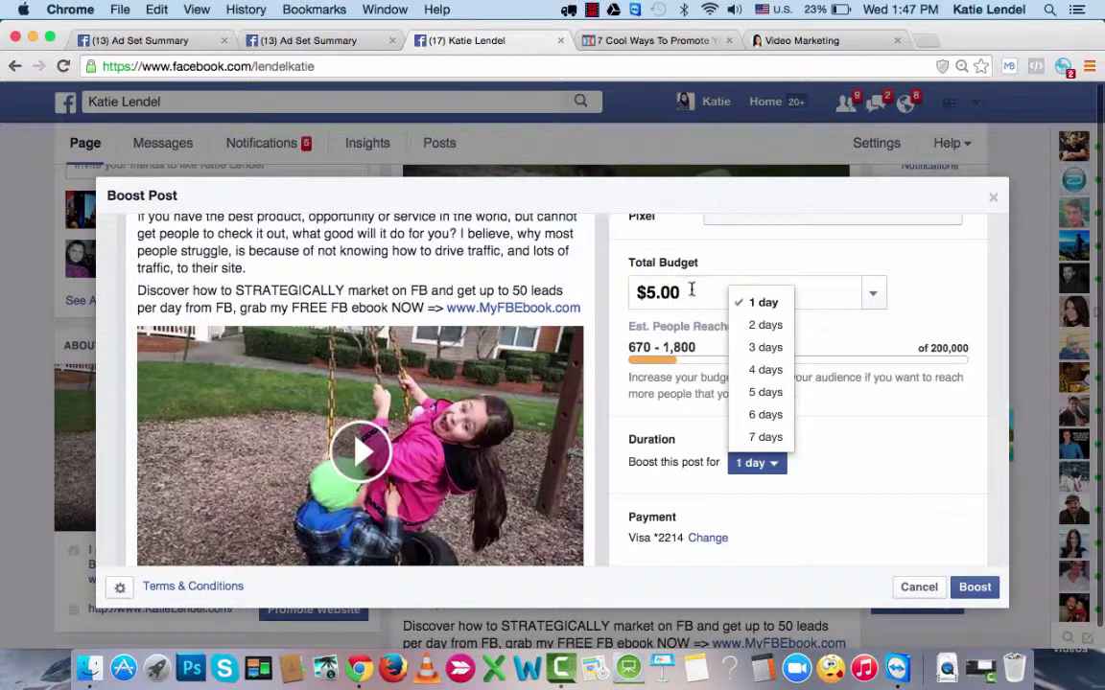
left_click(761, 301)
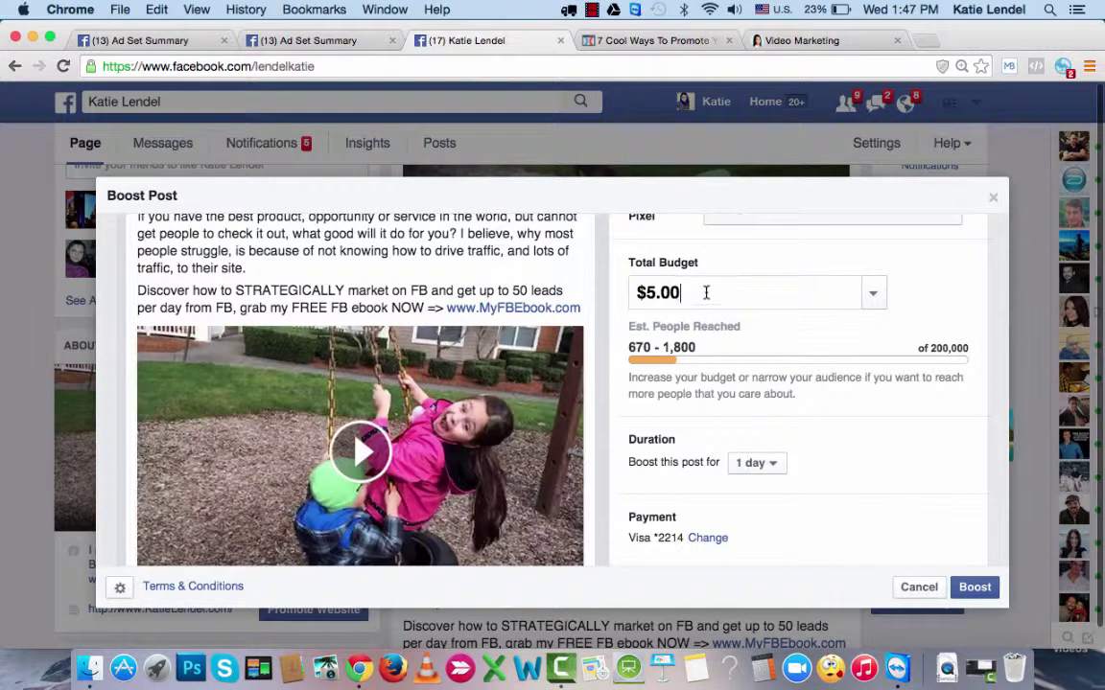
left_click(764, 292)
- Review the complete boost settings and examine how the ad looks in the Mobile News Feed preview
scroll(826, 494, "down", 3)
scroll(827, 494, "down", 2)
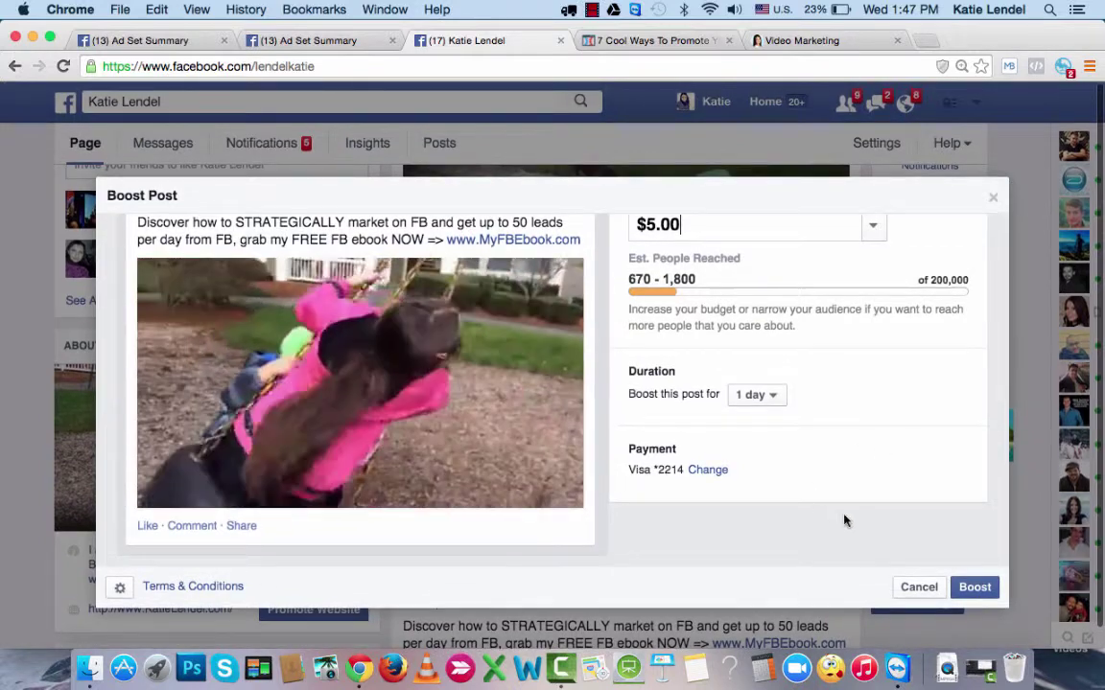
scroll(883, 471, "up", 5)
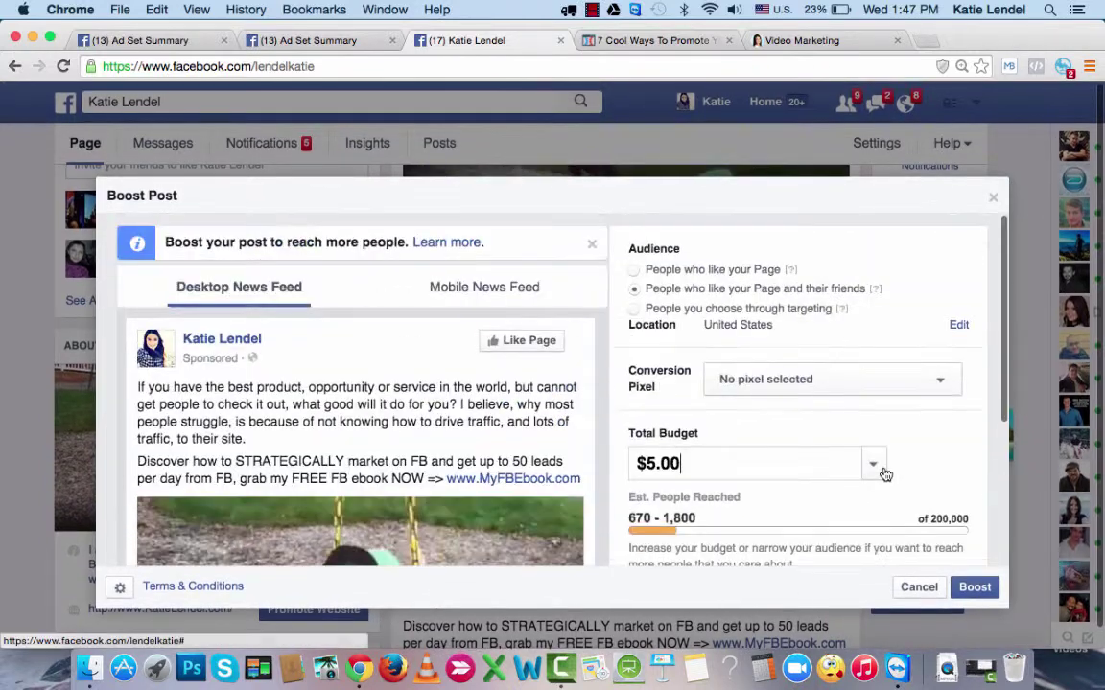
scroll(883, 471, "down", 1)
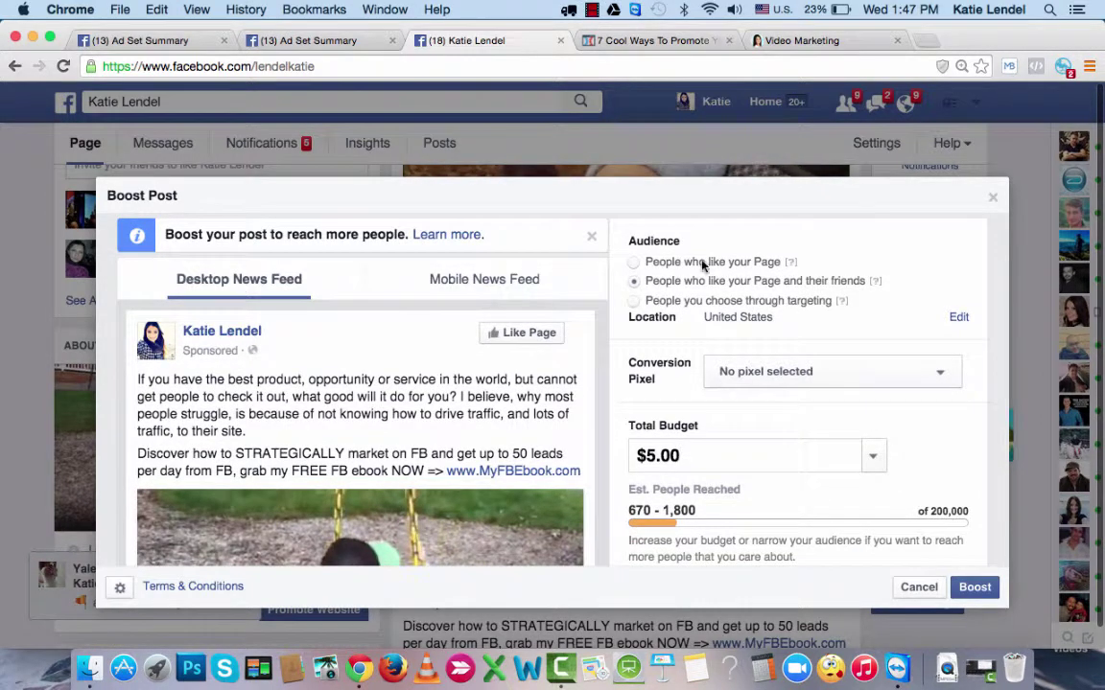
left_click(494, 285)
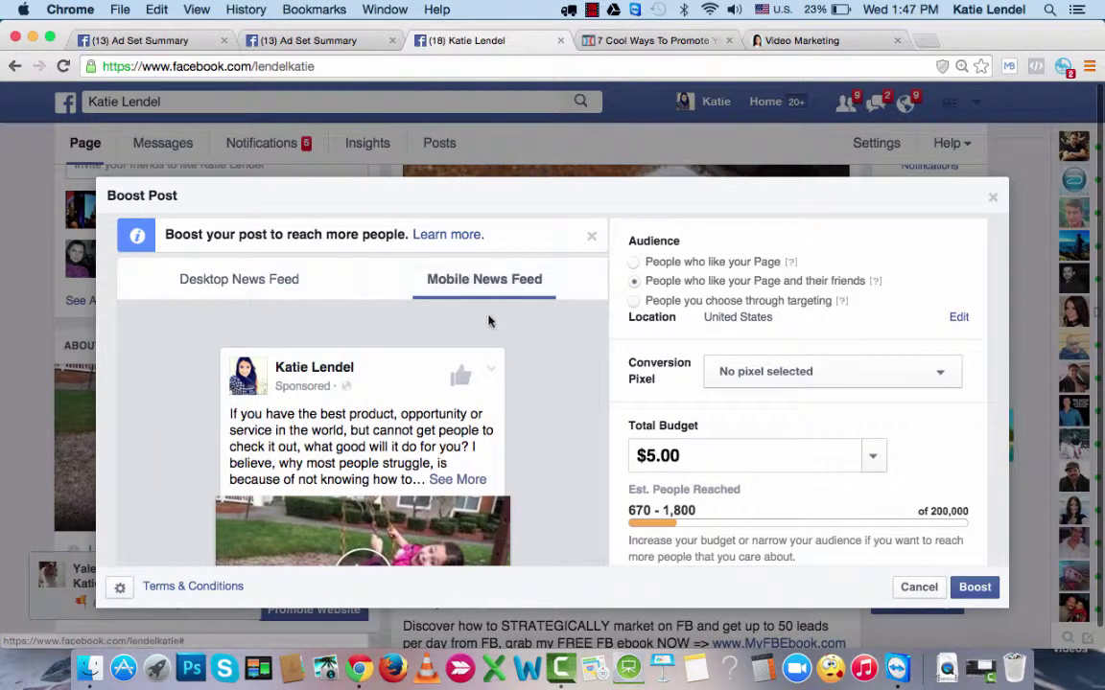
scroll(431, 439, "down", 3)
scroll(434, 440, "down", 1)
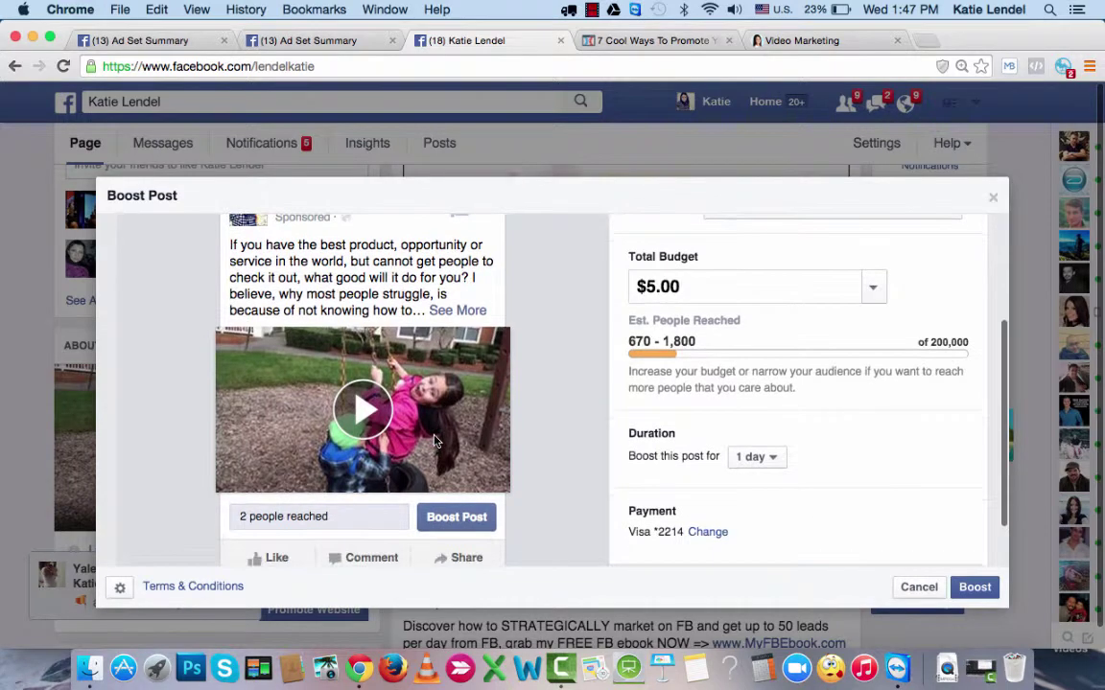
scroll(433, 441, "up", 4)
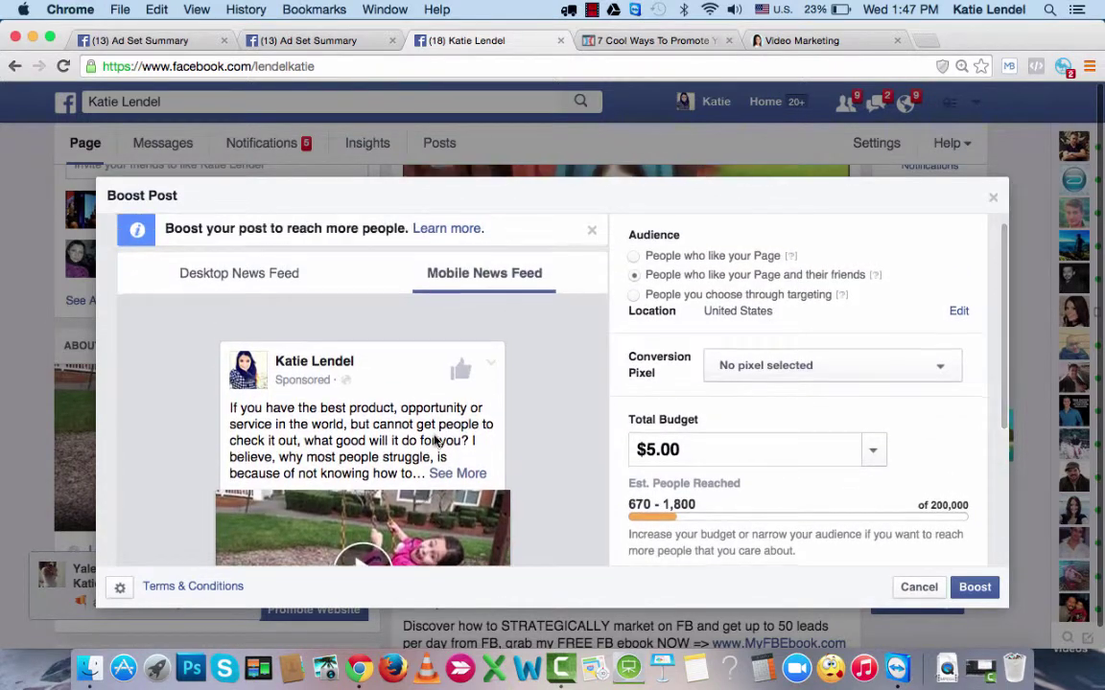
scroll(436, 441, "down", 5)
scroll(518, 413, "up", 2)
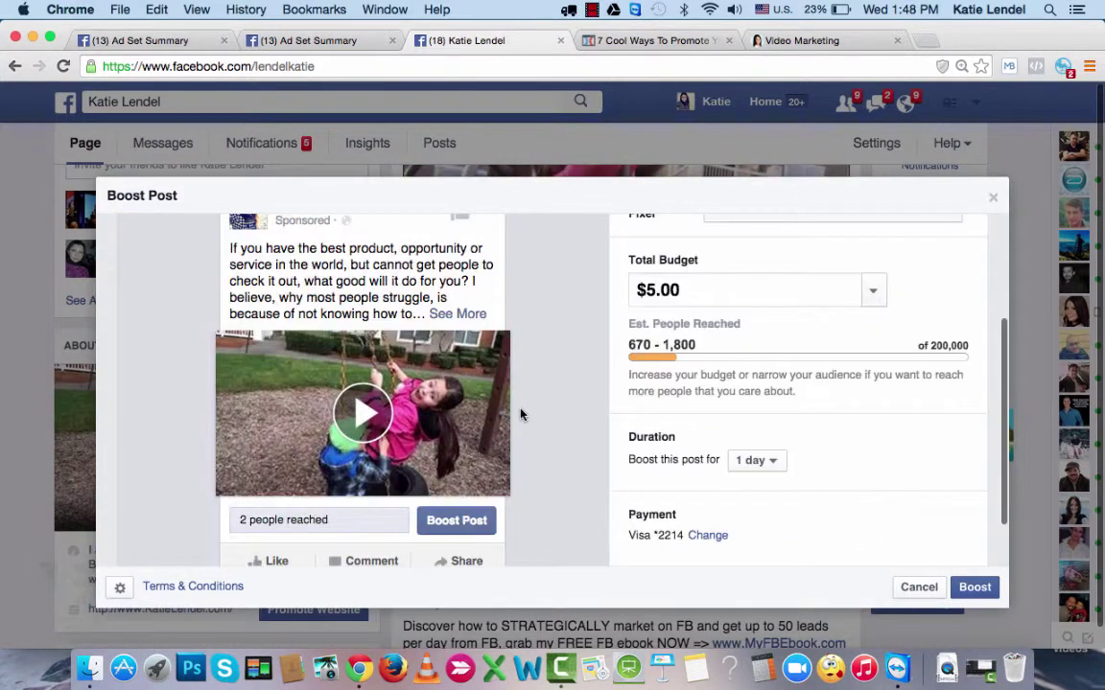
scroll(863, 457, "down", 2)
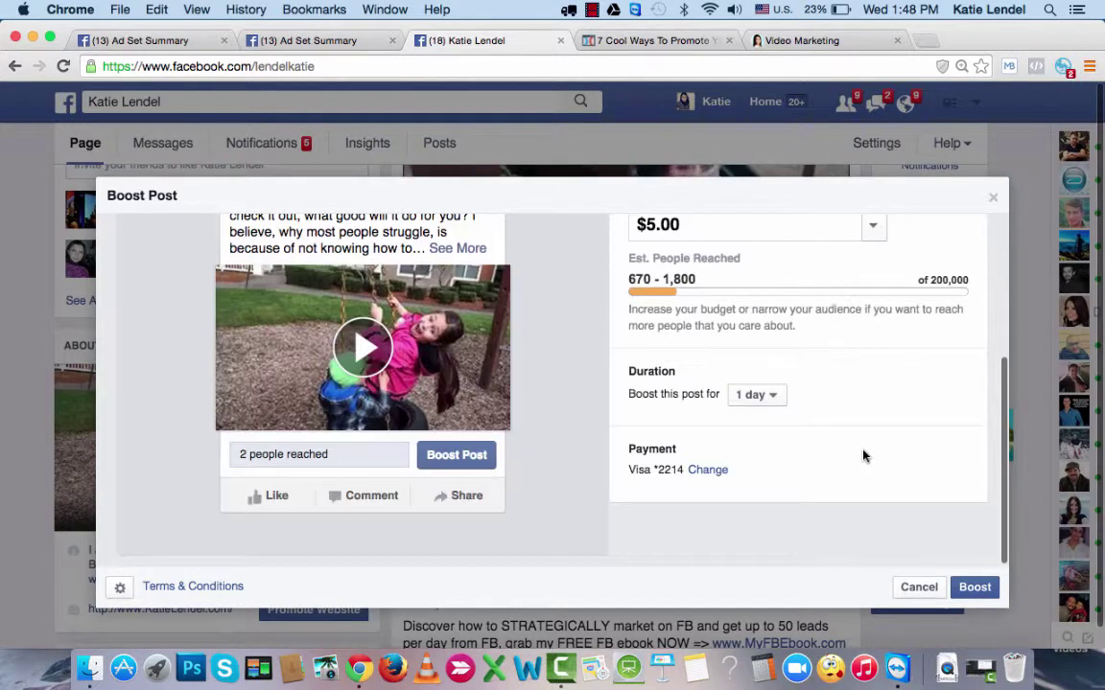
- Submit the boost for the video post, close the order summary, and return to the post on the page's timeline
left_click(973, 588)
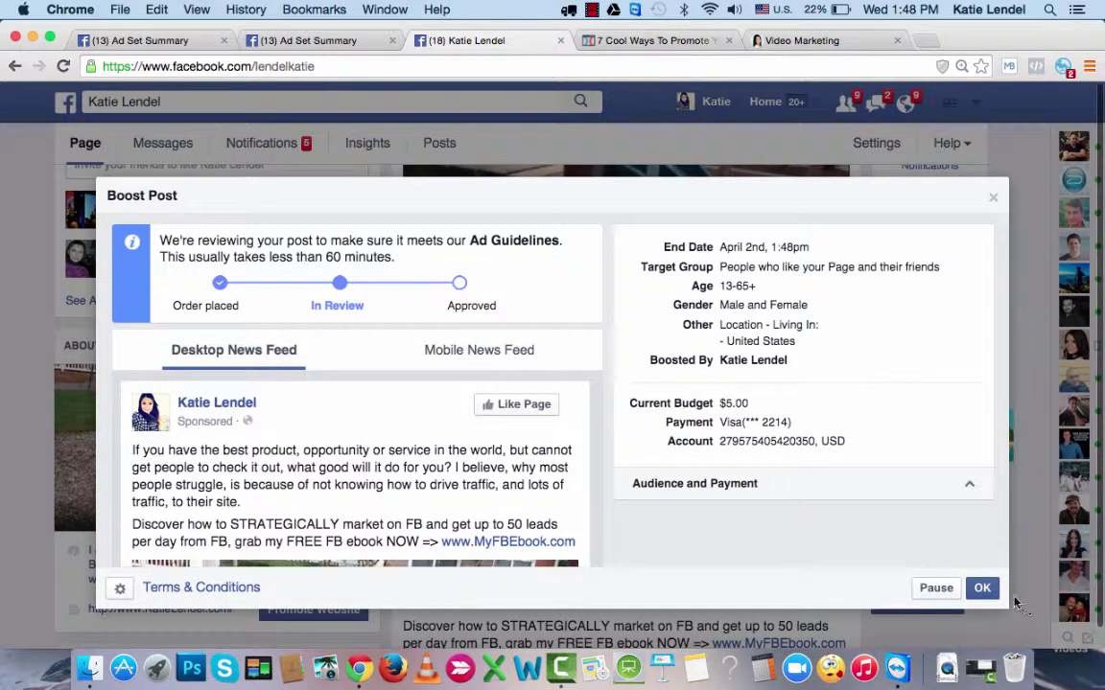
left_click(982, 588)
scroll(591, 506, "down", 4)
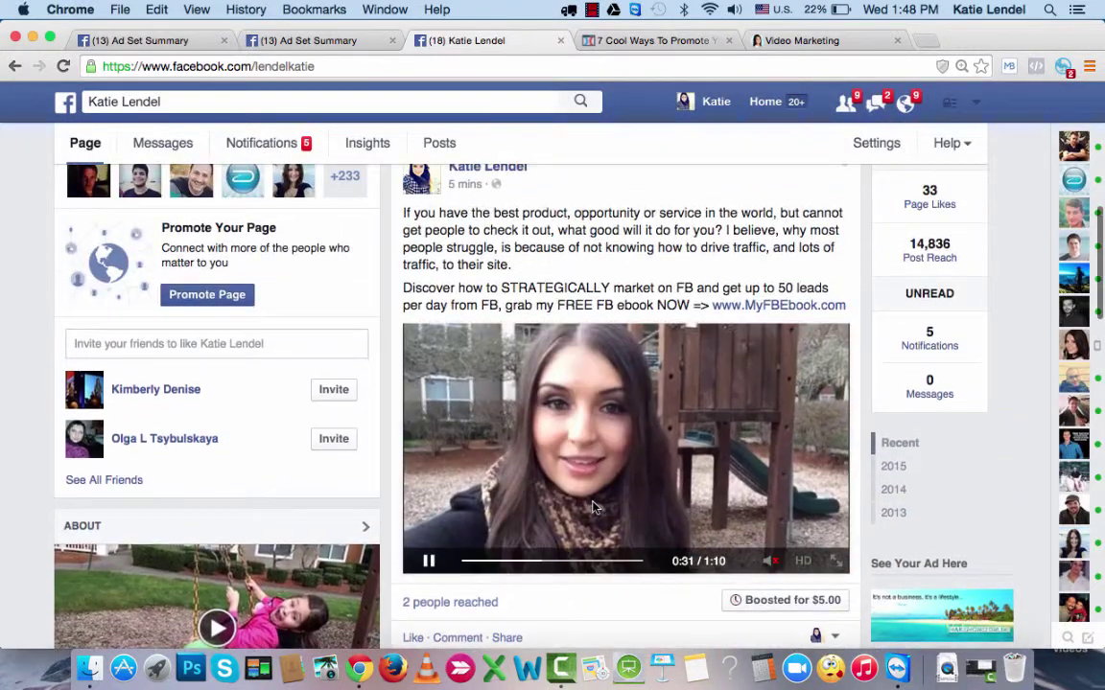